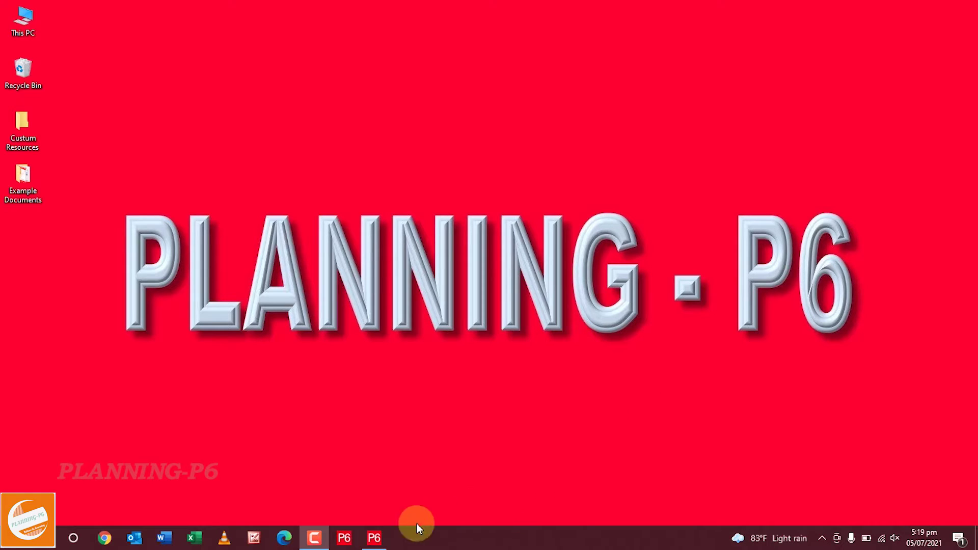
# Switch to Primavera P6 Professional and add the WPs & Docs shortcut to the project toolbar.
pyautogui.click(374, 538)
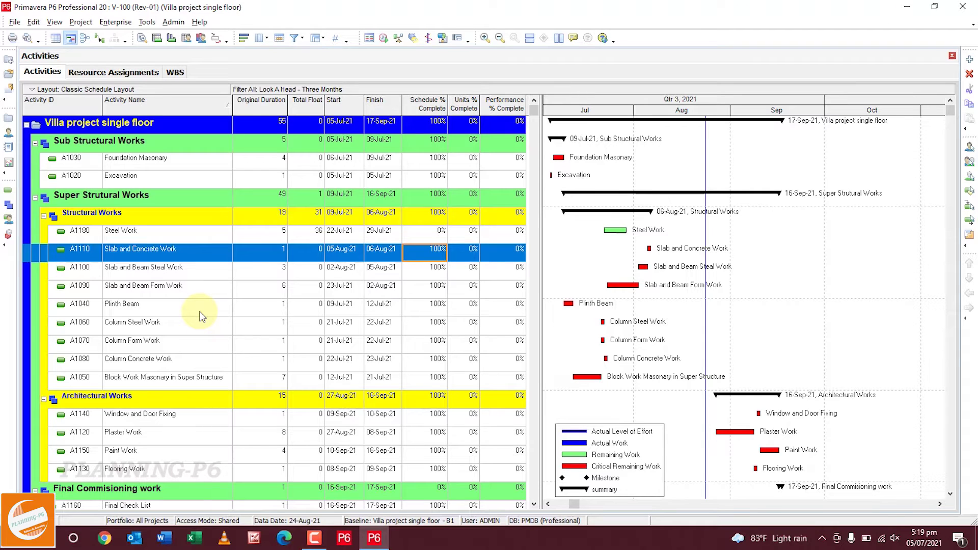
pyautogui.click(8, 249)
pyautogui.moveTo(36, 250)
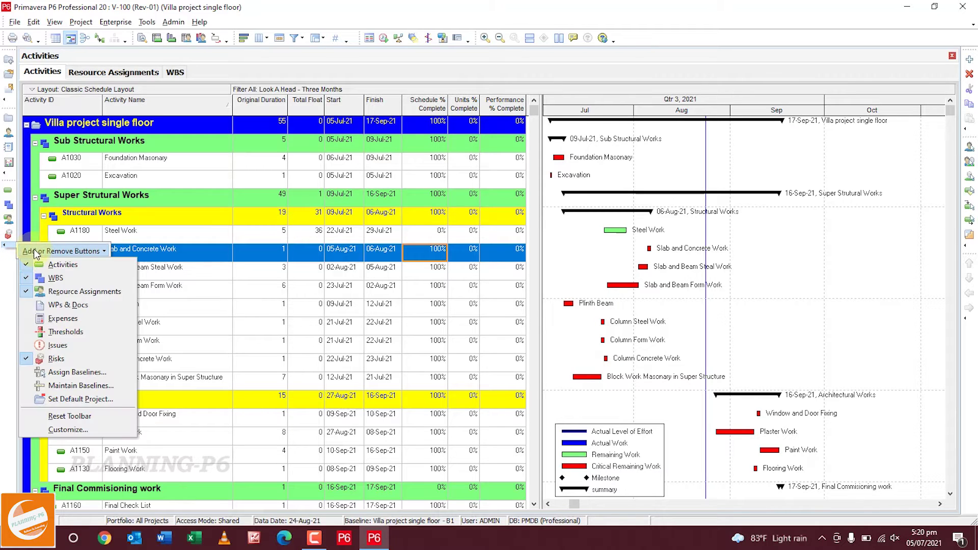
pyautogui.click(56, 306)
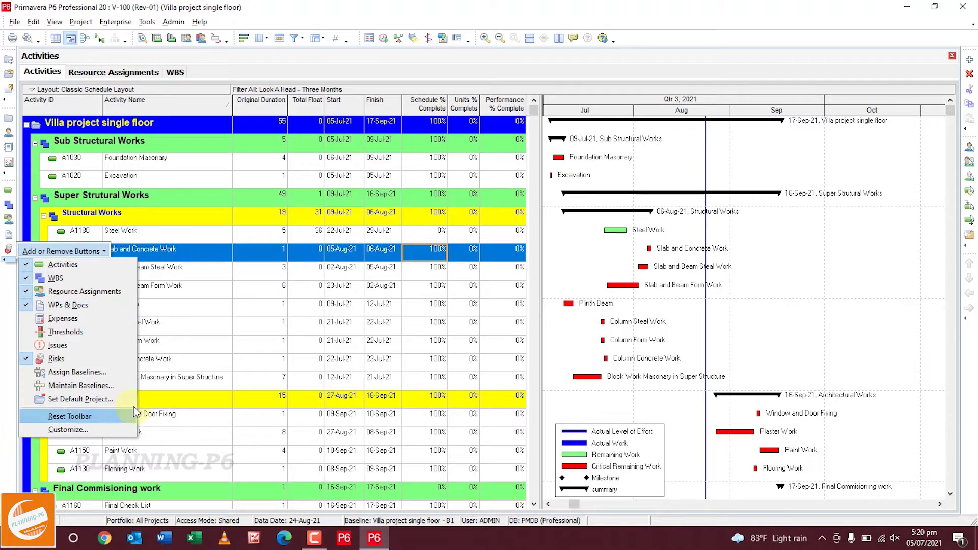
pyautogui.click(188, 360)
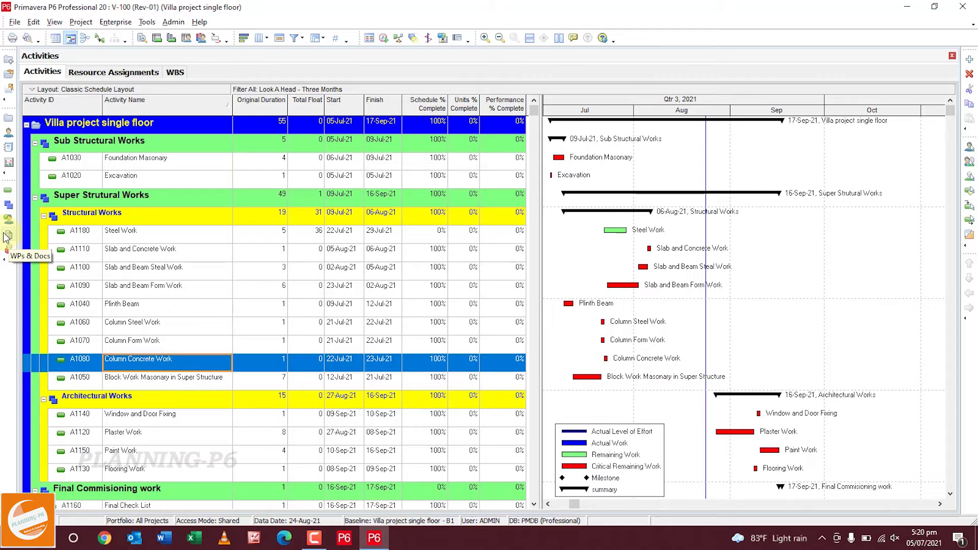
# Open the project's WPs & Docs view.
pyautogui.click(5, 260)
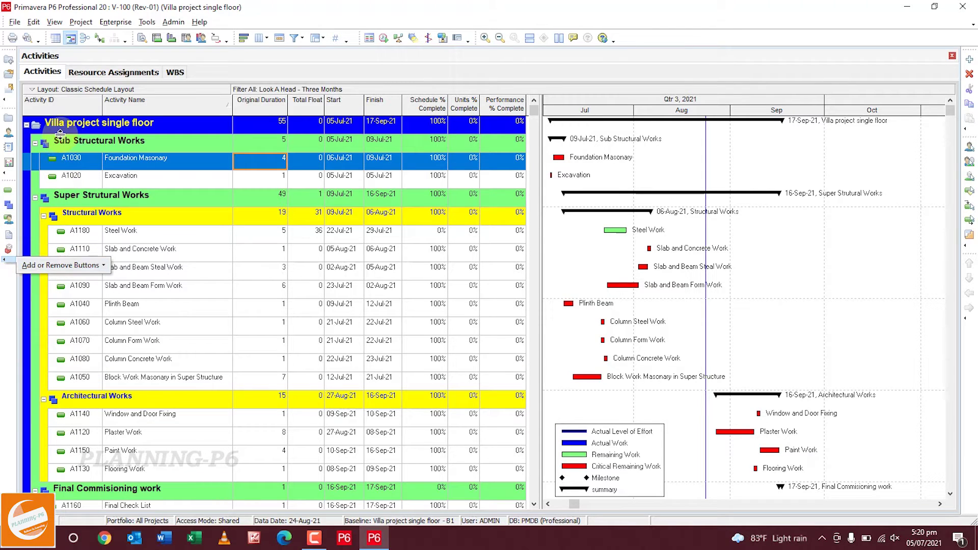
pyautogui.click(80, 22)
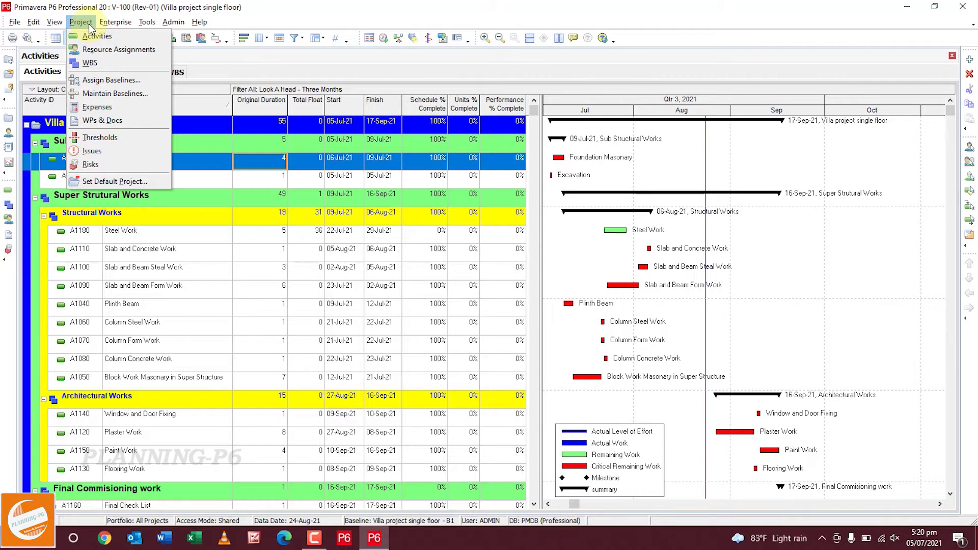
pyautogui.click(110, 119)
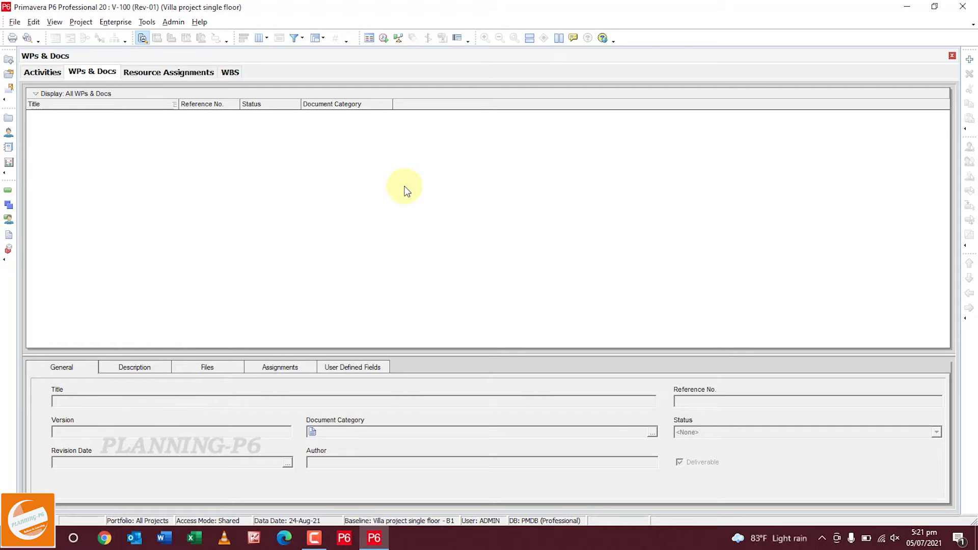
# Add a new document titled DOC-1 with the reference number PP6-001.
pyautogui.click(968, 61)
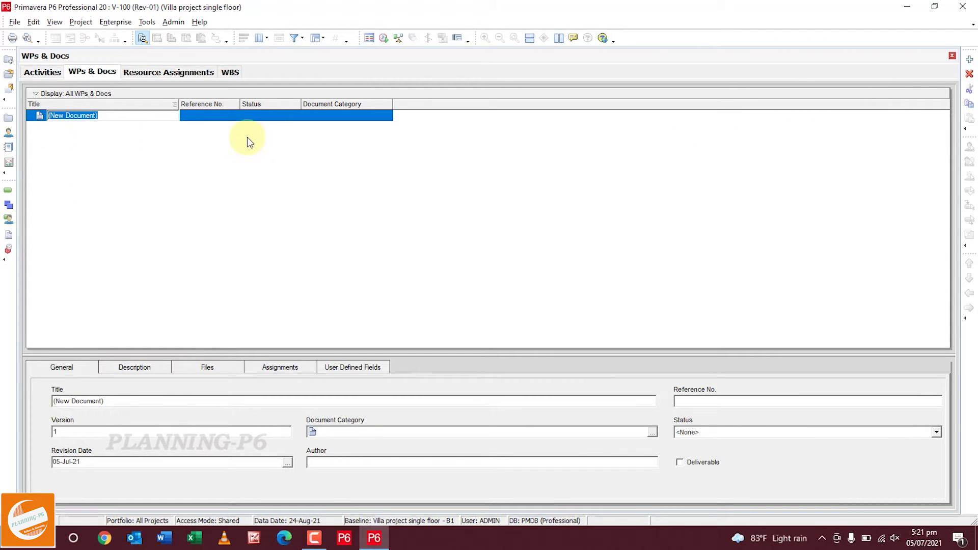
pyautogui.write('DOC-1')
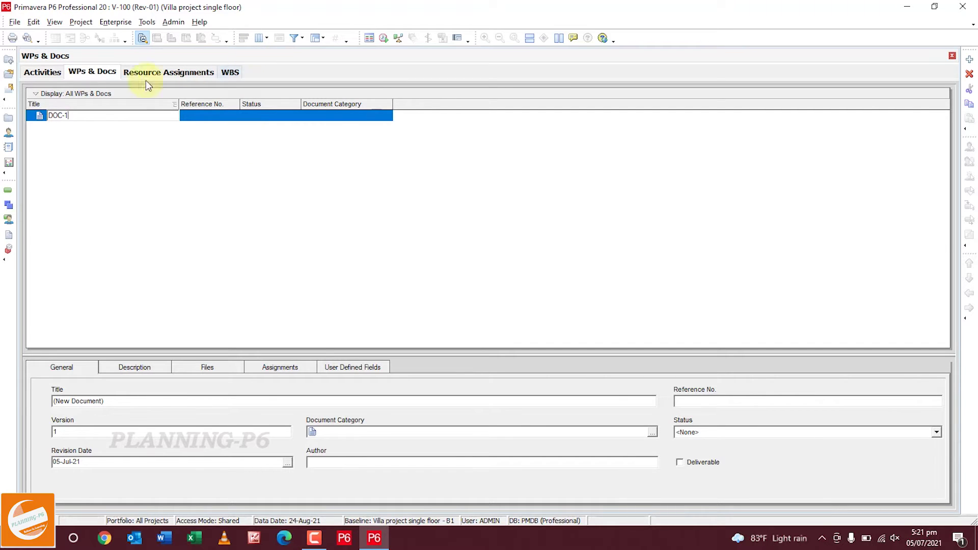
pyautogui.click(214, 121)
pyautogui.click(214, 117)
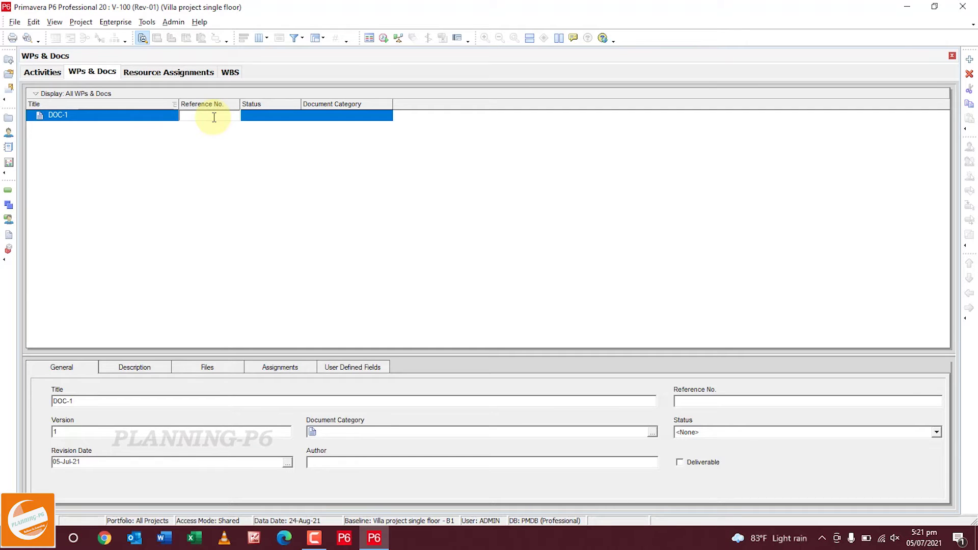
pyautogui.write('P')
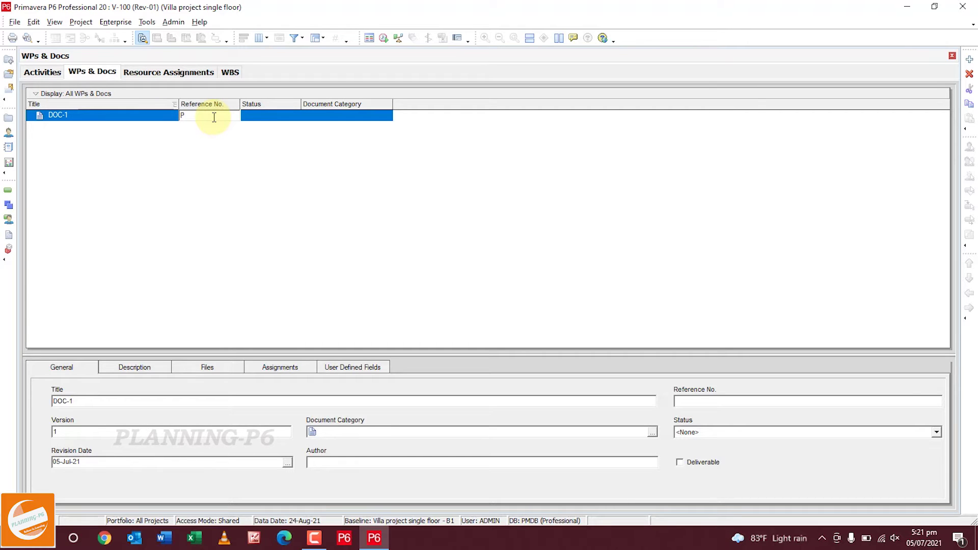
pyautogui.write('P')
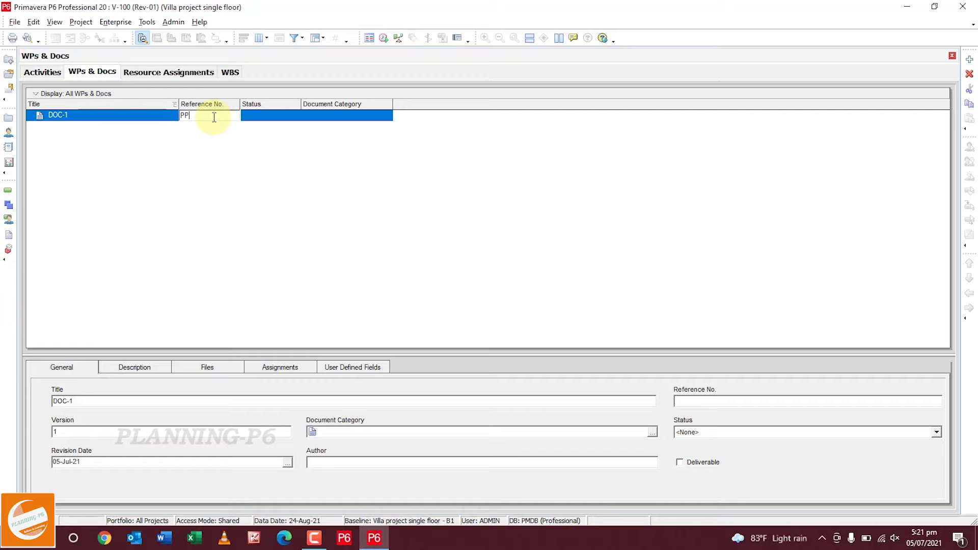
pyautogui.write('6-001')
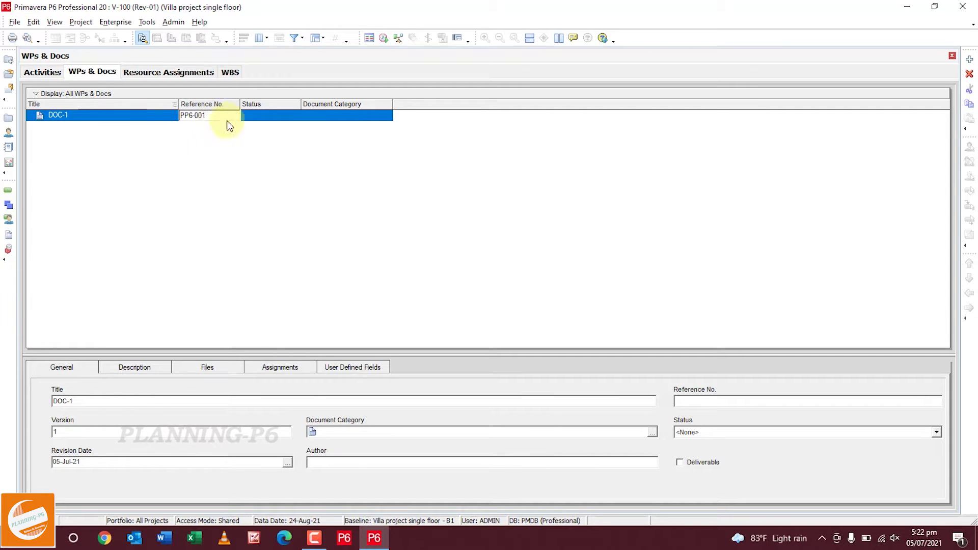
# Set the status of document DOC-1 to Approved.
pyautogui.click(263, 117)
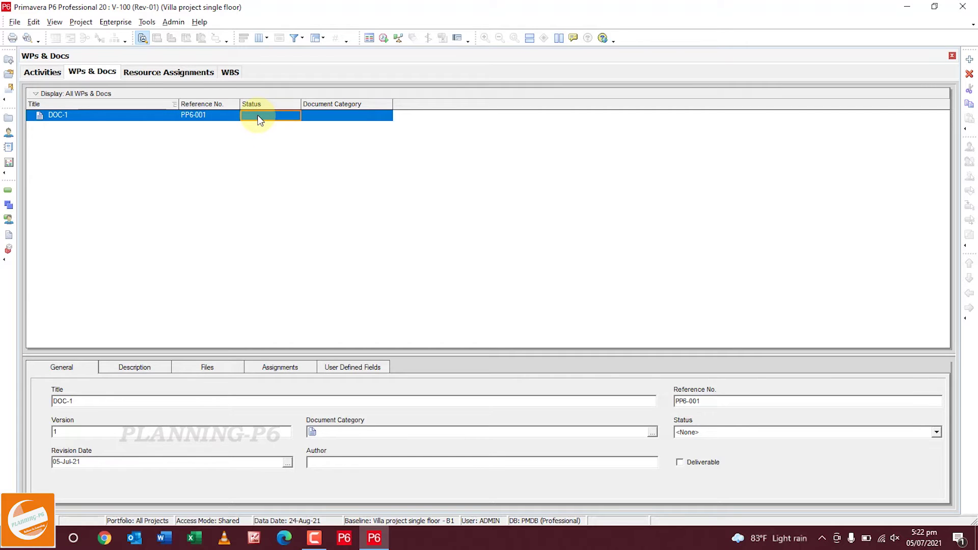
pyautogui.click(260, 119)
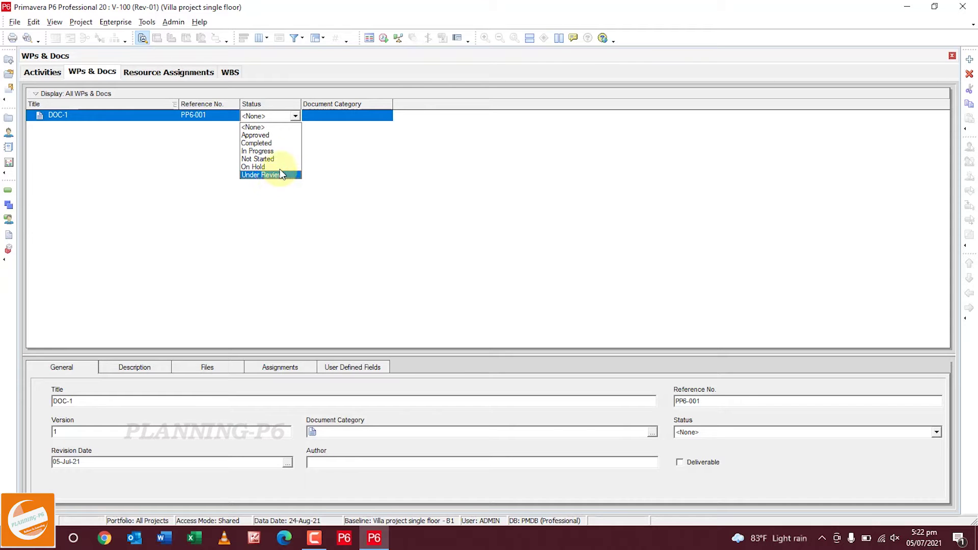
pyautogui.click(281, 136)
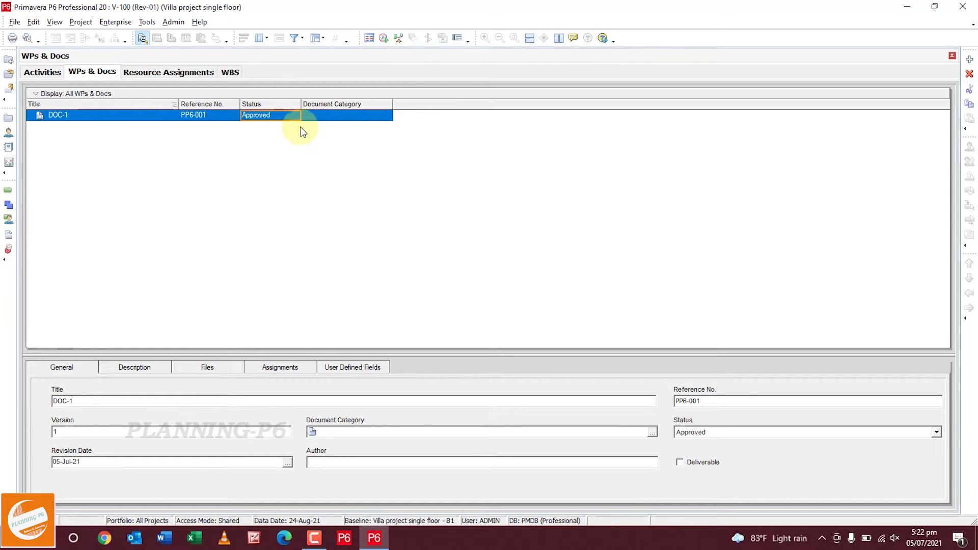
# Assign the Project Management document category to DOC-1.
pyautogui.doubleClick(344, 116)
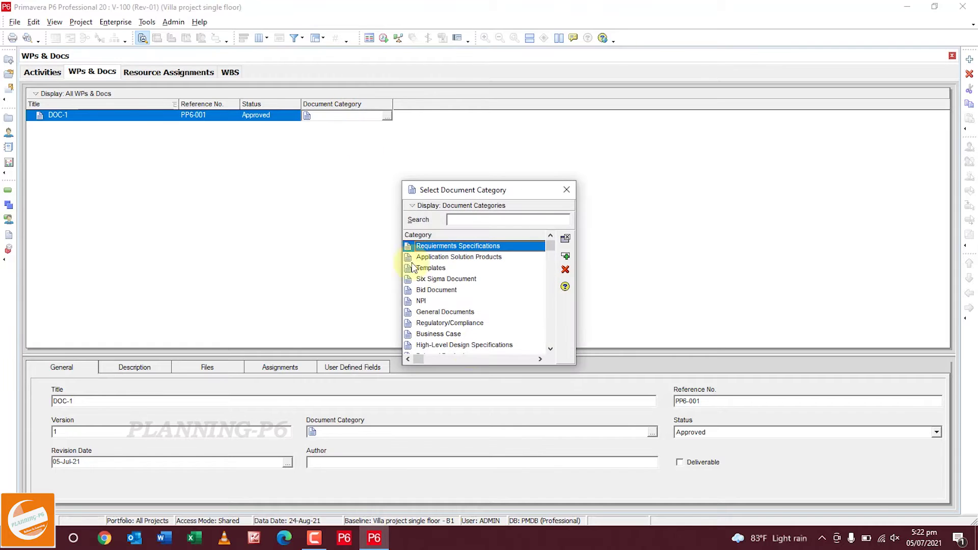
pyautogui.moveTo(402, 247); pyautogui.dragTo(270, 247)
pyautogui.moveTo(430, 181); pyautogui.dragTo(446, 112)
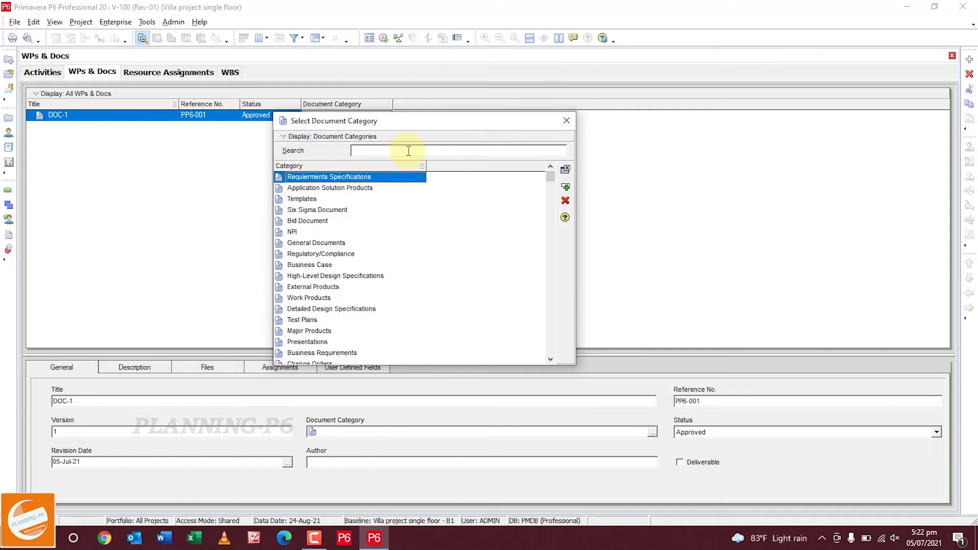
pyautogui.click(550, 353)
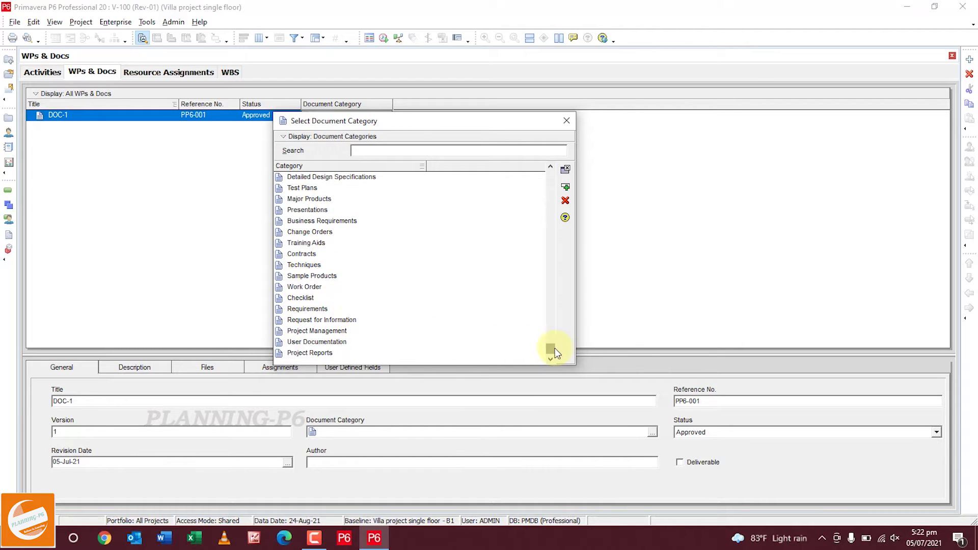
pyautogui.click(326, 331)
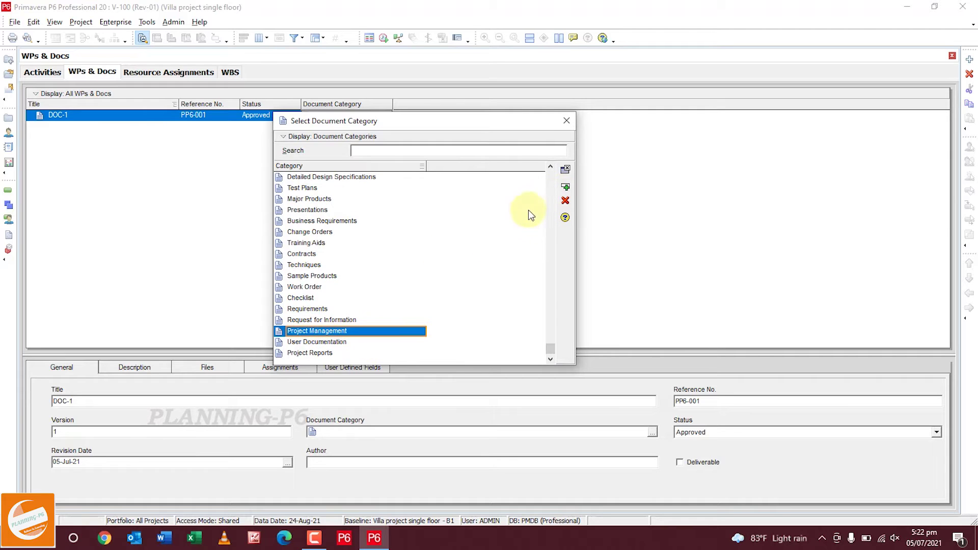
pyautogui.click(565, 188)
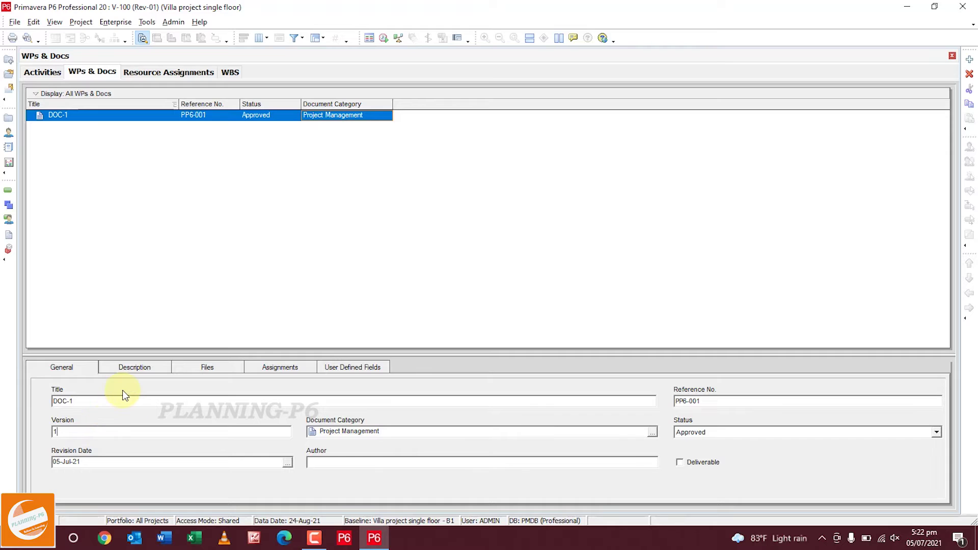
# Complete DOC-1's general details with version 2, author Planning-P6 and the Deliverable option enabled.
pyautogui.press('BackSpace')
pyautogui.write('2')
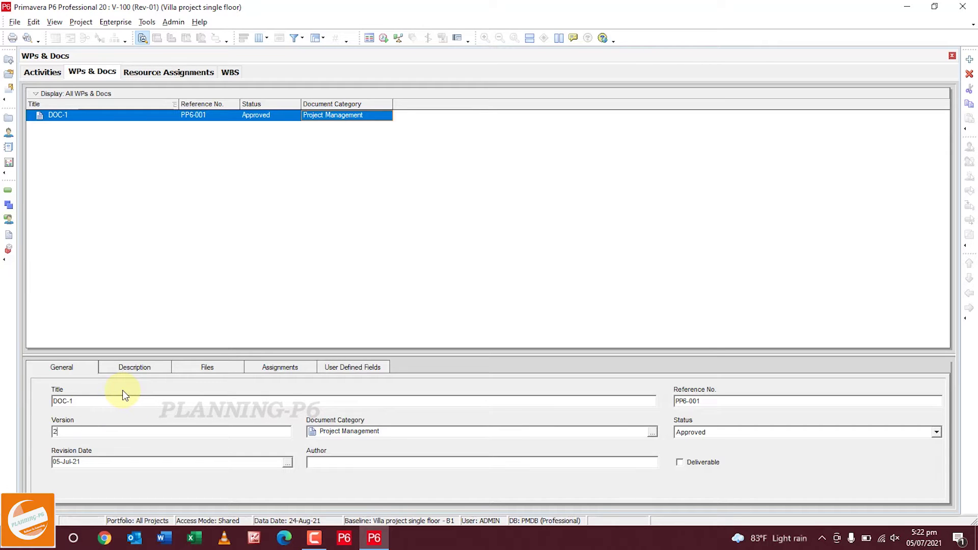
pyautogui.click(464, 435)
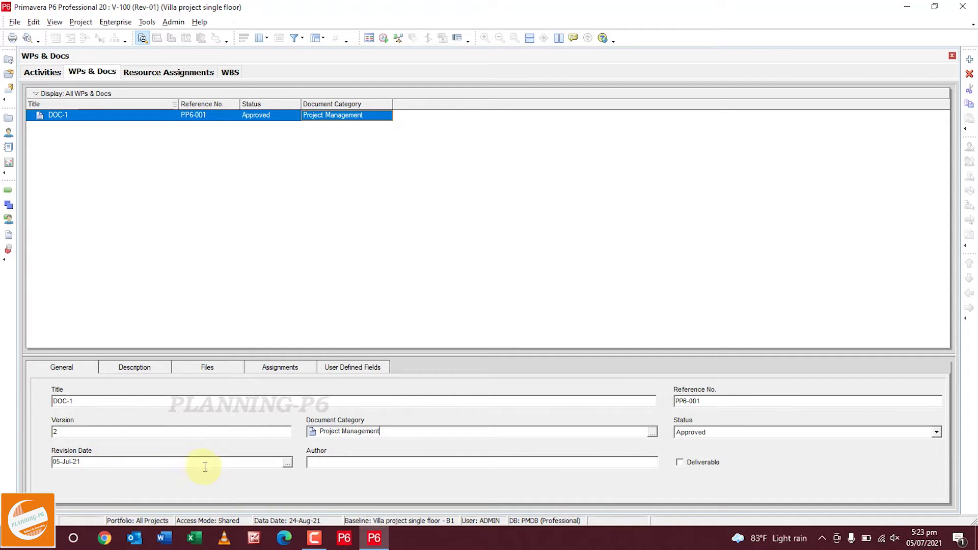
pyautogui.write('Planning -P6')
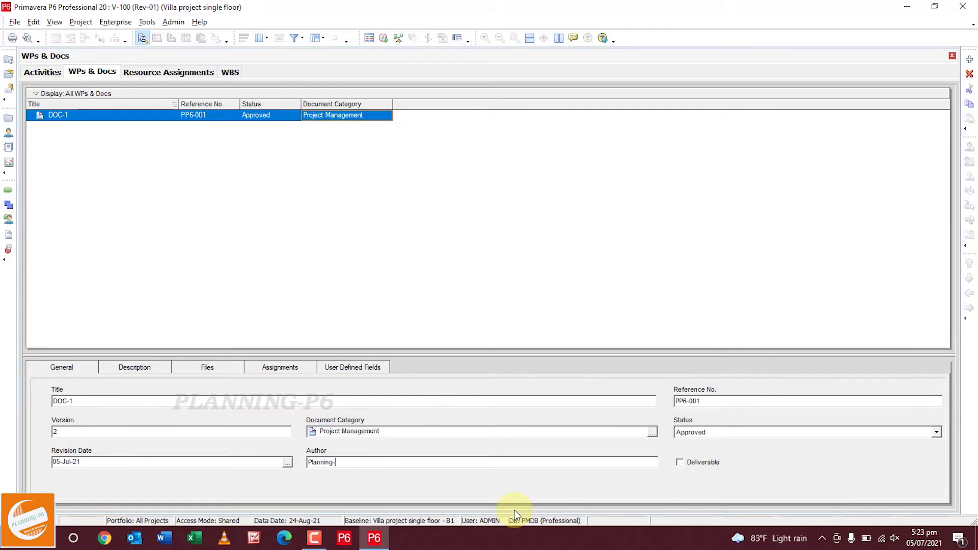
pyautogui.click(692, 462)
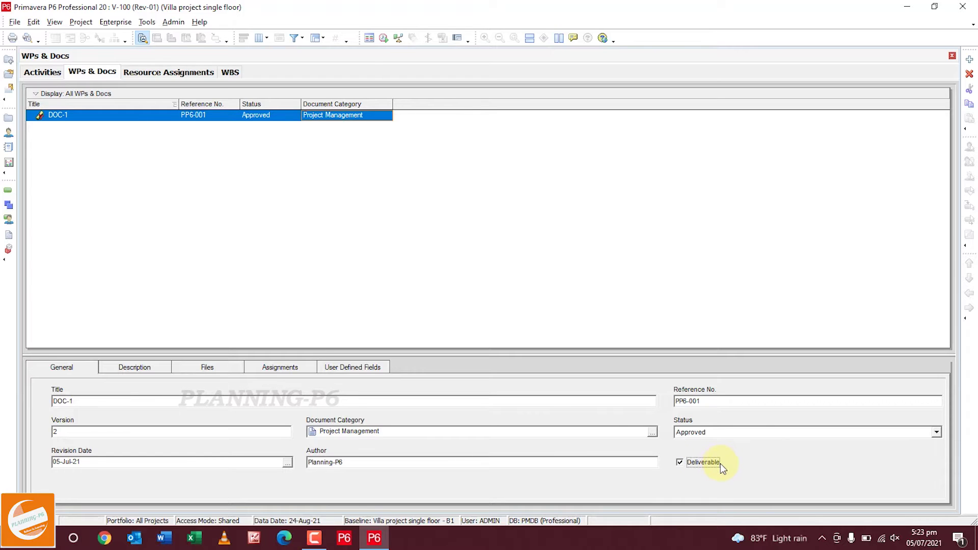
# Write the description "Submitted on 5th July 2021" for document DOC-1.
pyautogui.click(143, 371)
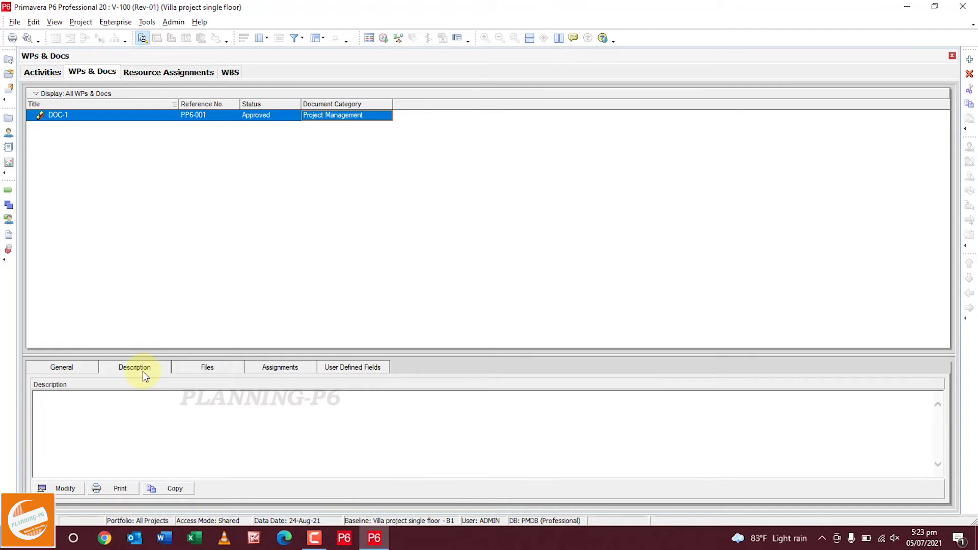
pyautogui.click(56, 490)
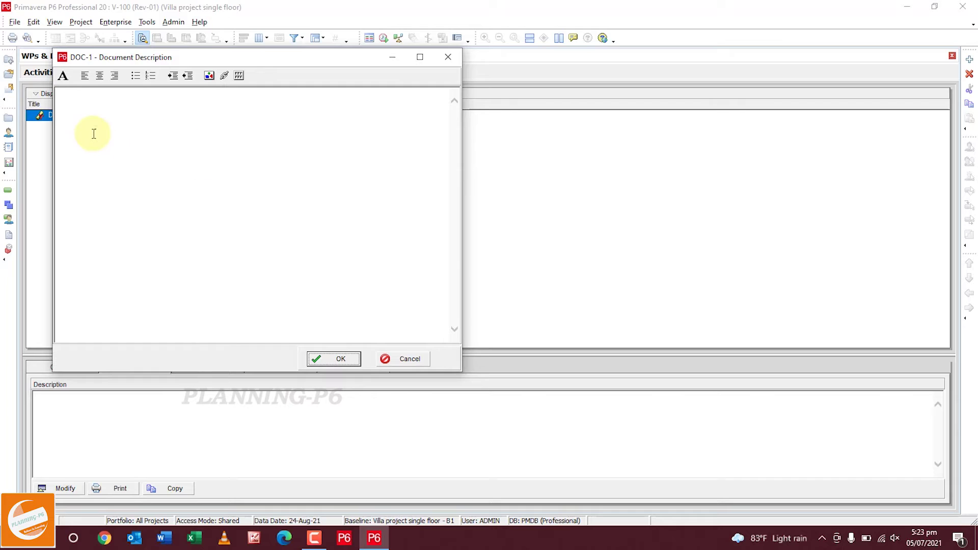
pyautogui.click(105, 107)
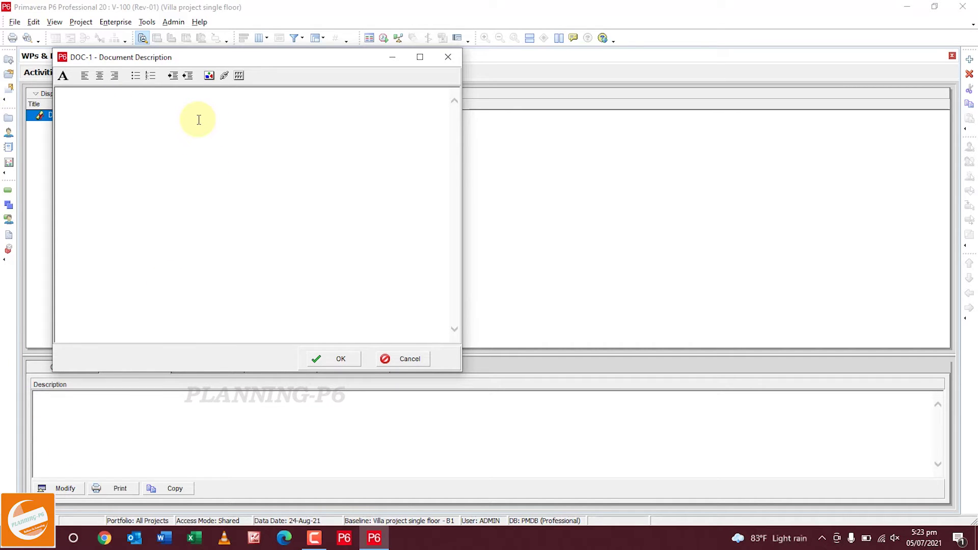
pyautogui.write('Subm')
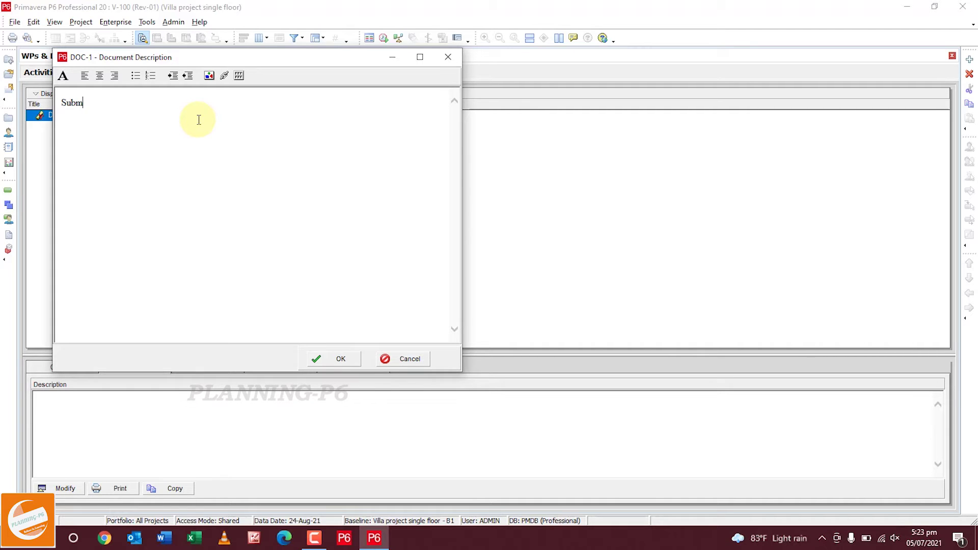
pyautogui.write('itted o')
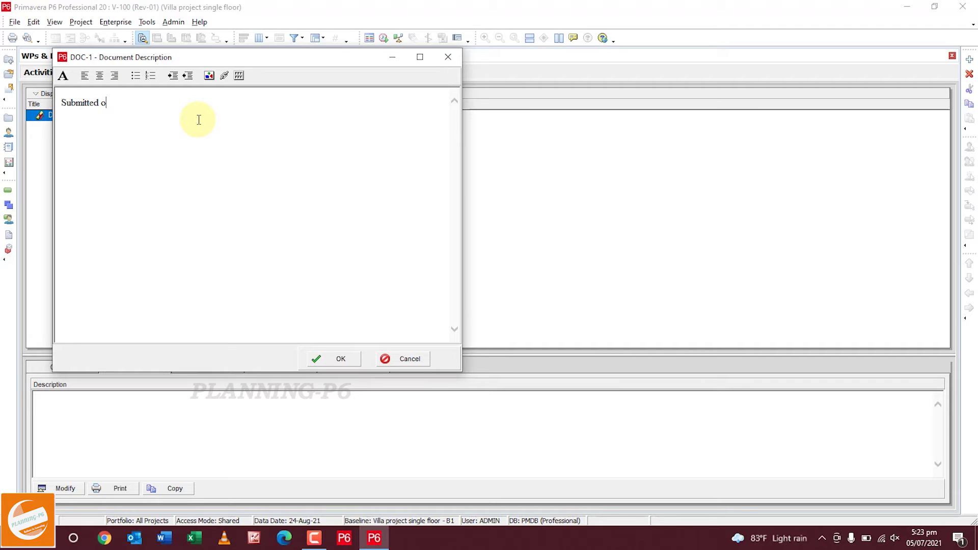
pyautogui.write('n 5')
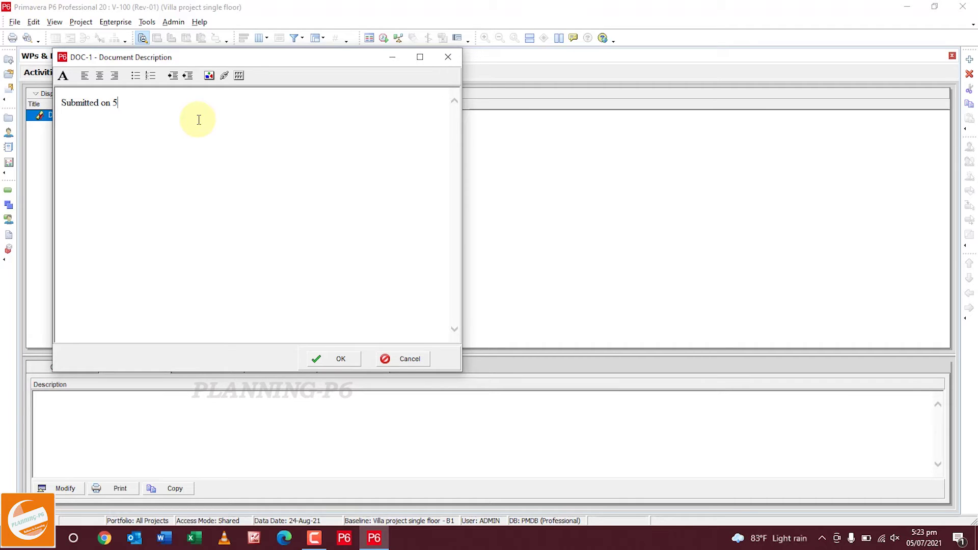
pyautogui.write('th Ju')
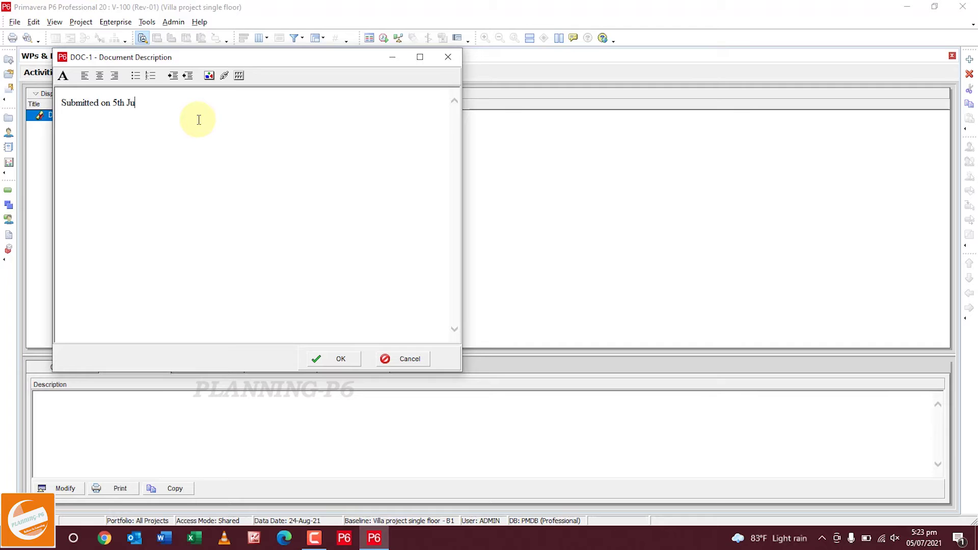
pyautogui.write('ly 2021')
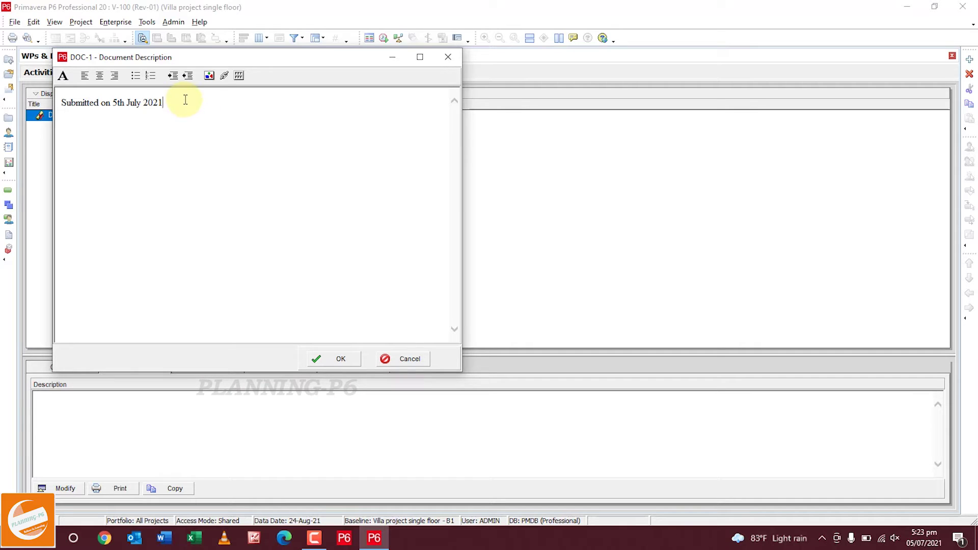
# Format DOC-1's entire description text as bold, blue and left-aligned, and save the description.
pyautogui.moveTo(186, 102); pyautogui.dragTo(61, 102)
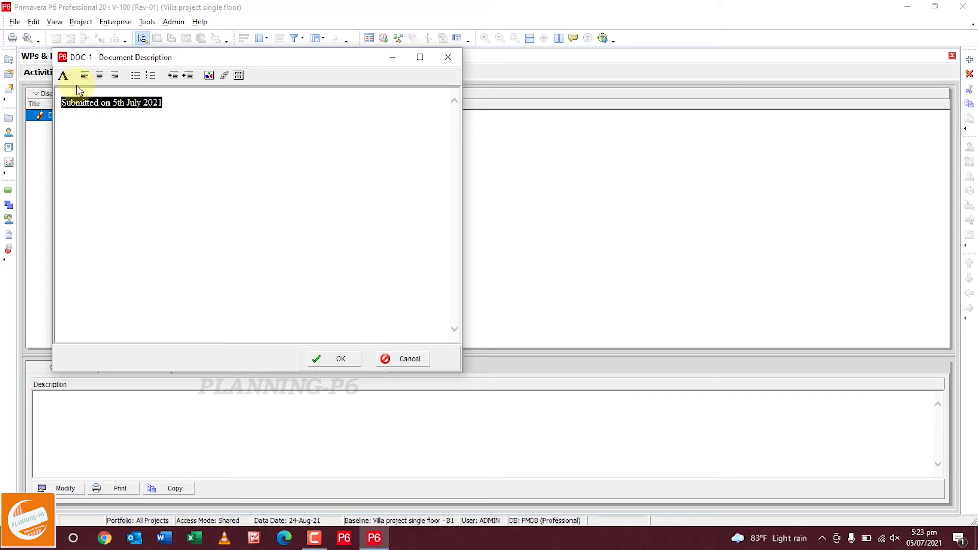
pyautogui.click(63, 77)
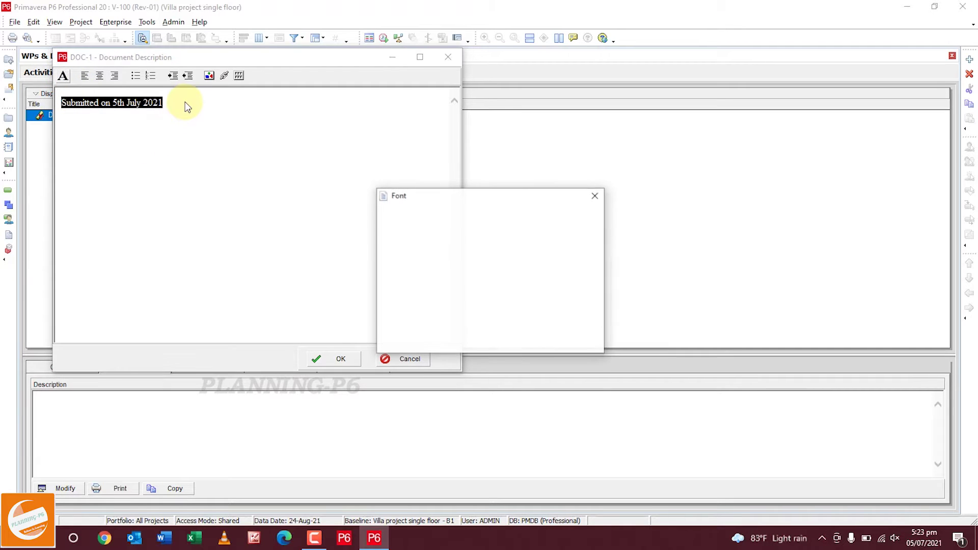
pyautogui.click(479, 250)
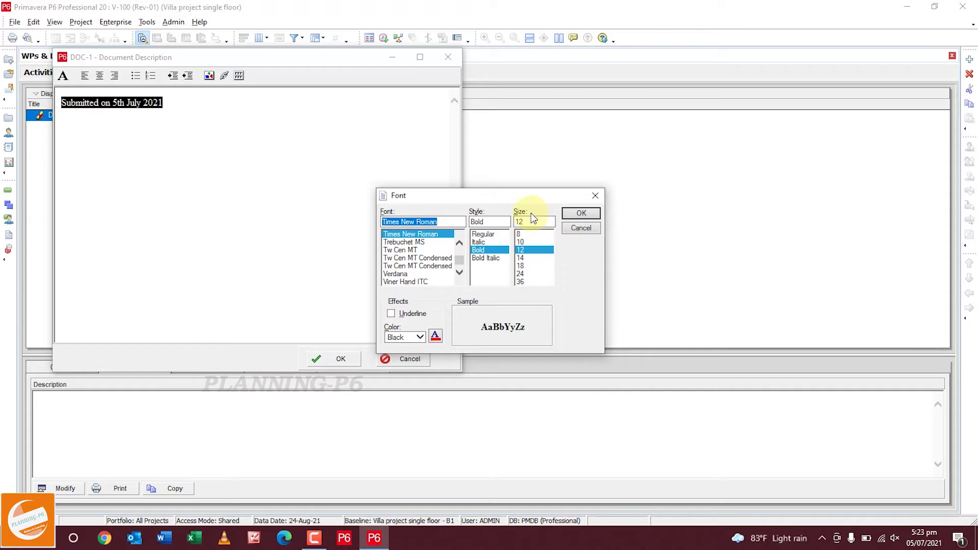
pyautogui.click(422, 337)
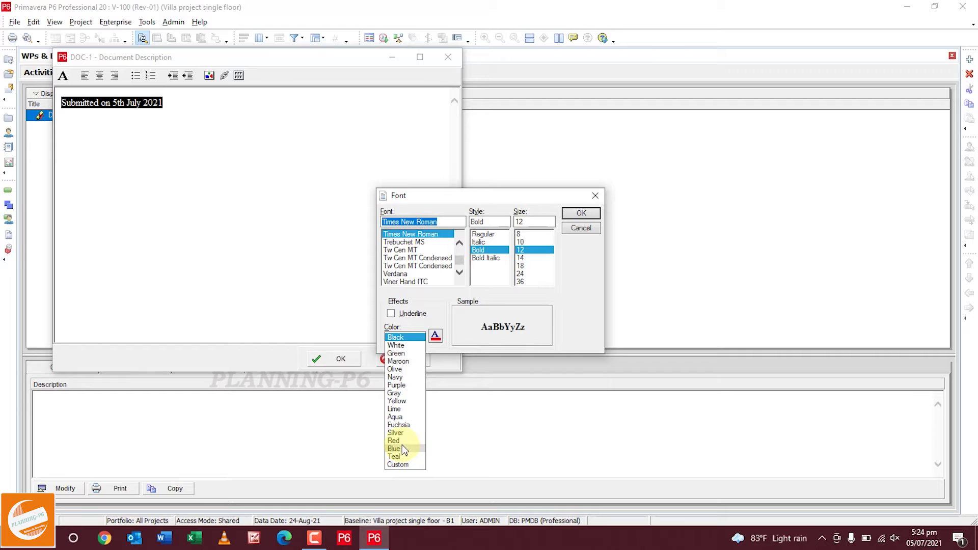
pyautogui.press('Escape')
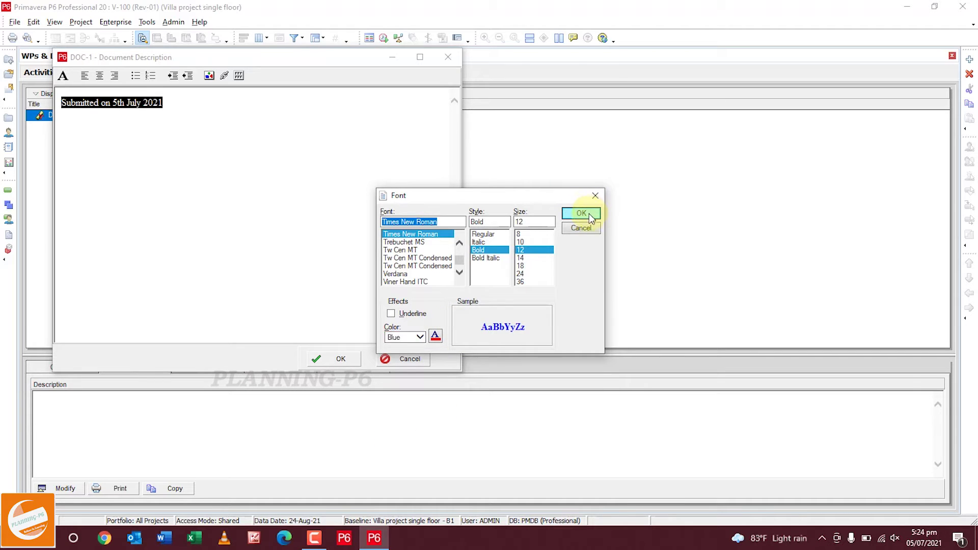
pyautogui.click(581, 213)
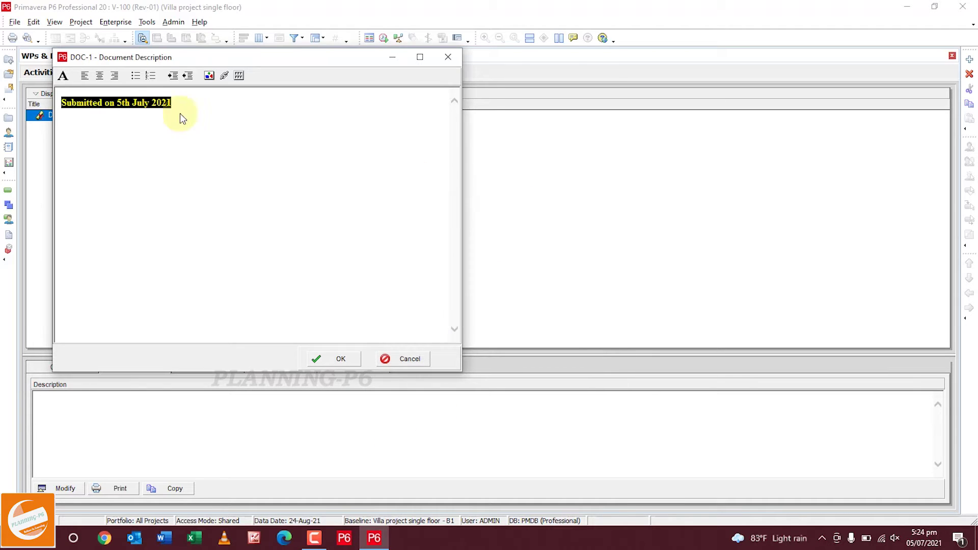
pyautogui.click(100, 77)
pyautogui.click(86, 76)
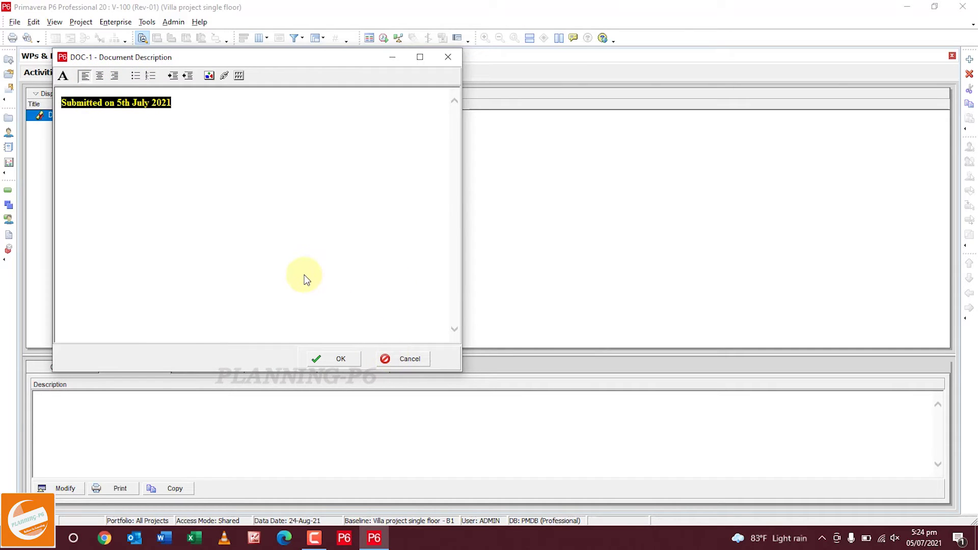
pyautogui.click(340, 359)
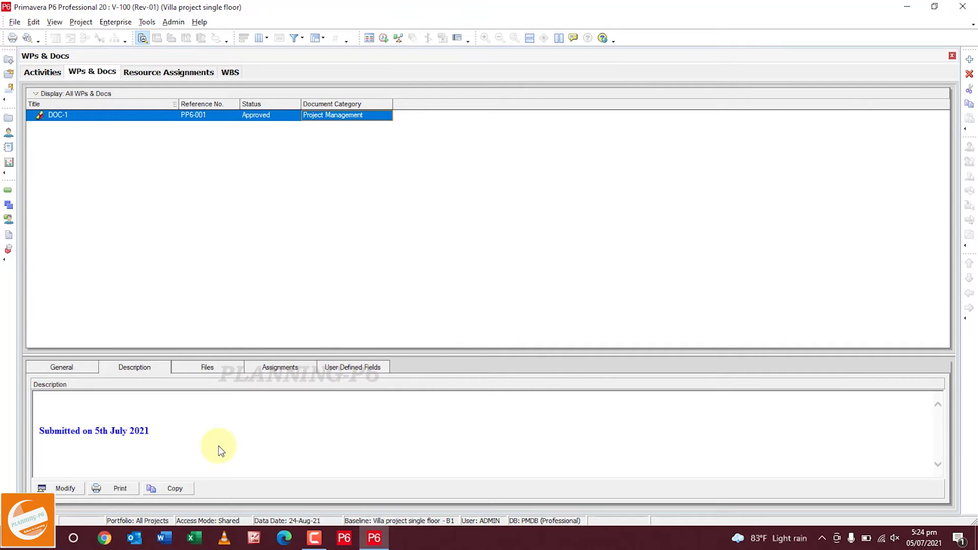
# Set DOC-1's private file location to the PDF file Doc-1 in the Example Documents folder on the desktop.
pyautogui.click(203, 369)
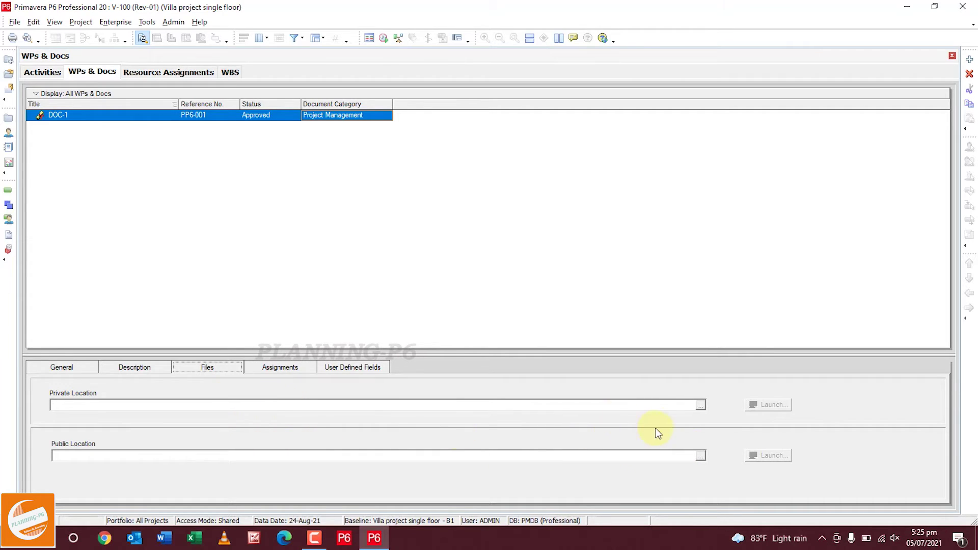
pyautogui.click(701, 405)
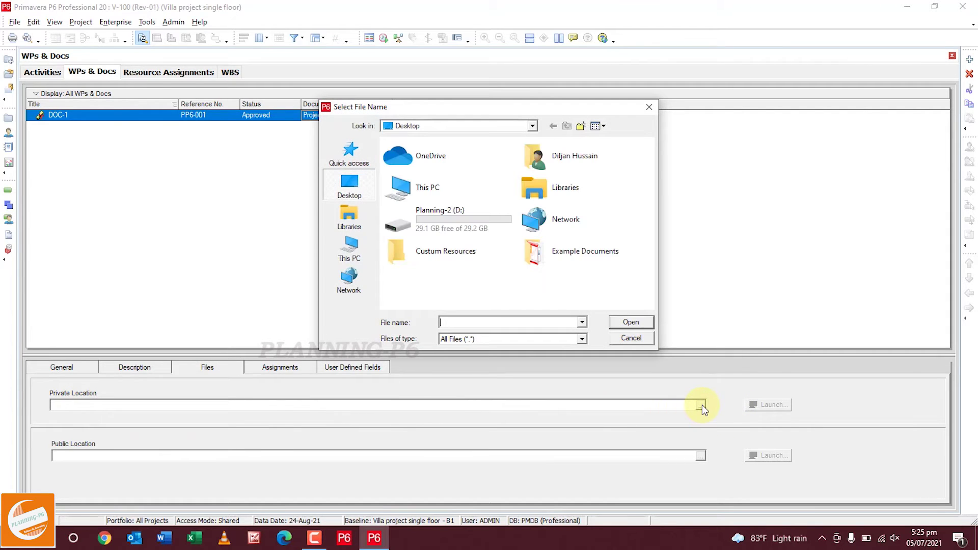
pyautogui.click(362, 253)
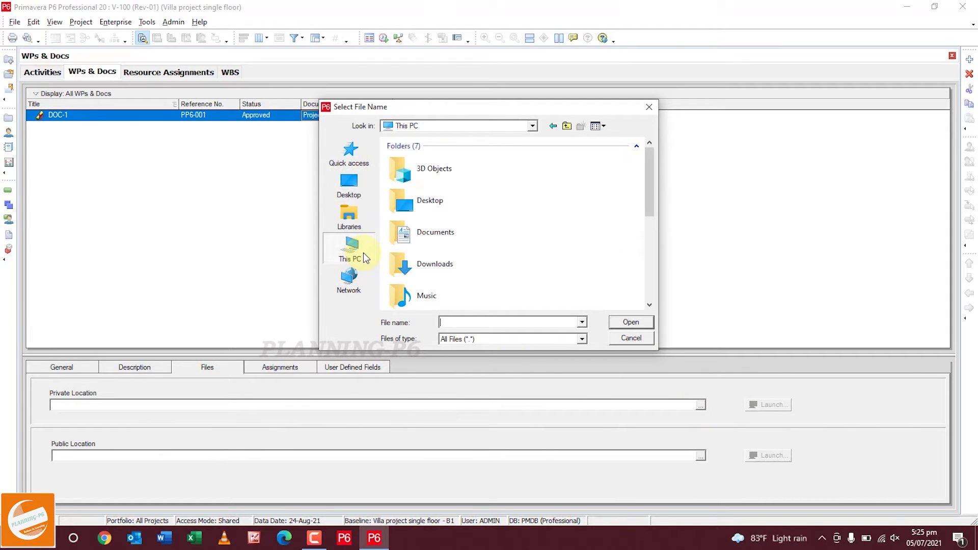
pyautogui.click(358, 197)
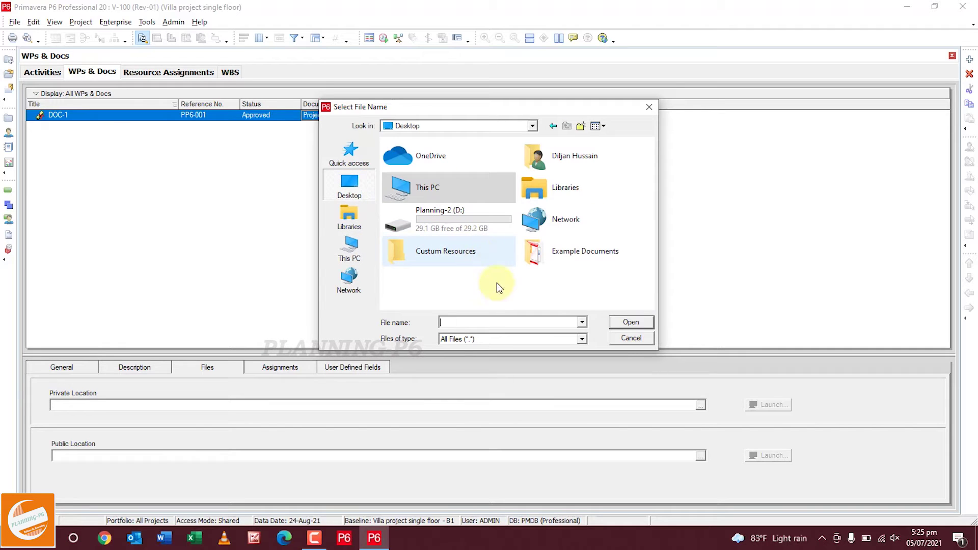
pyautogui.doubleClick(569, 254)
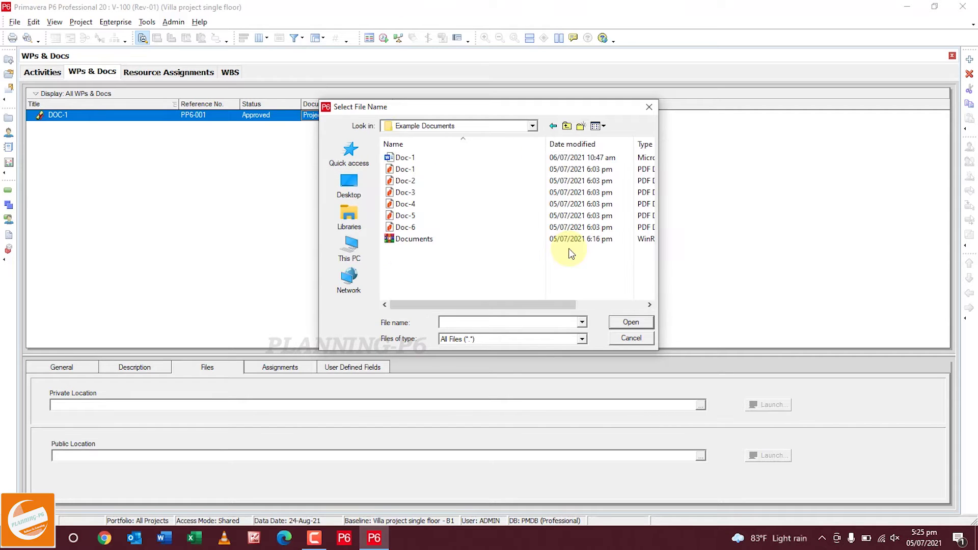
pyautogui.click(476, 172)
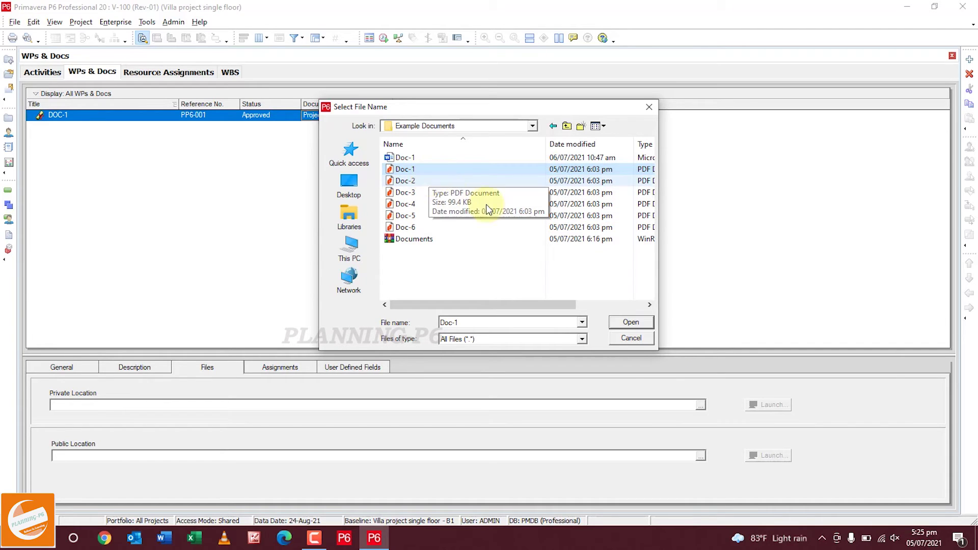
pyautogui.click(630, 322)
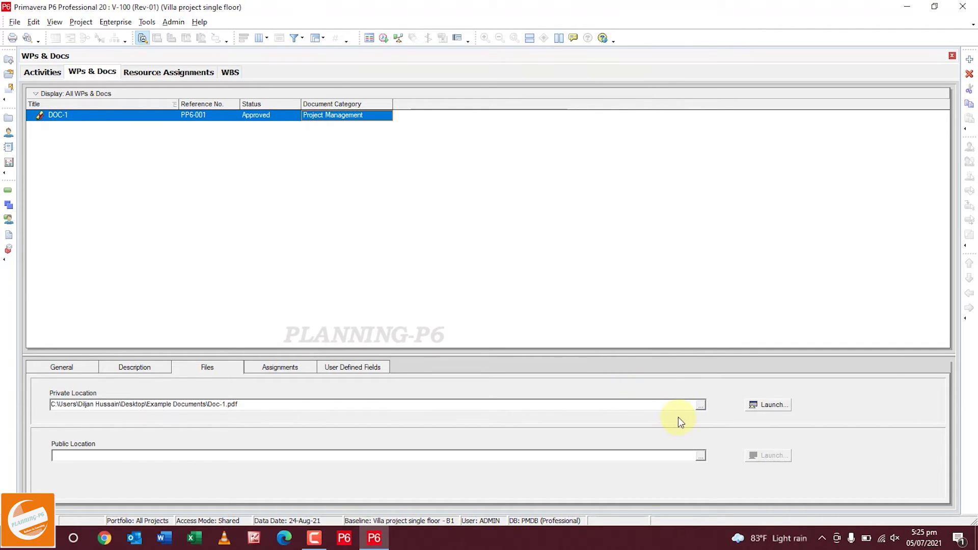
# Assign activity A1020 Excavation to document DOC-1.
pyautogui.click(286, 367)
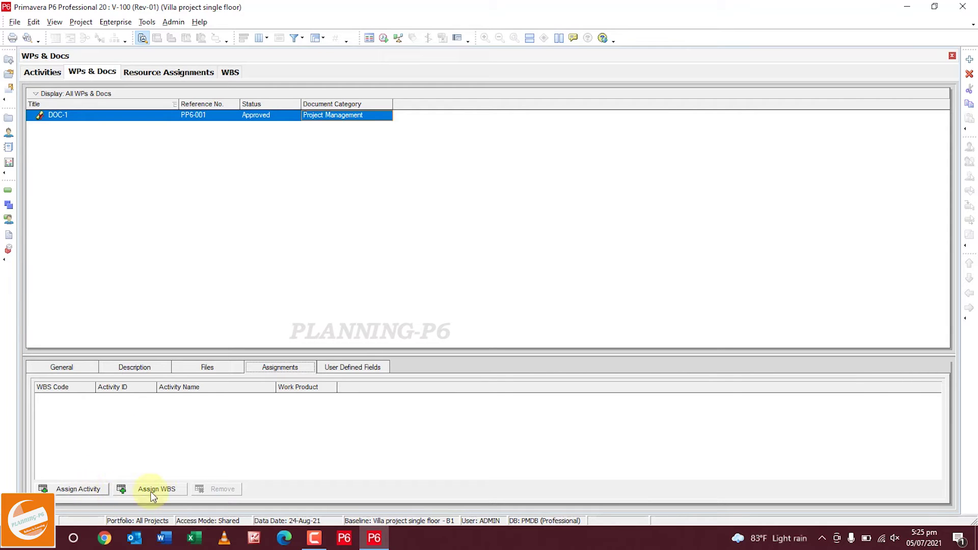
pyautogui.click(75, 486)
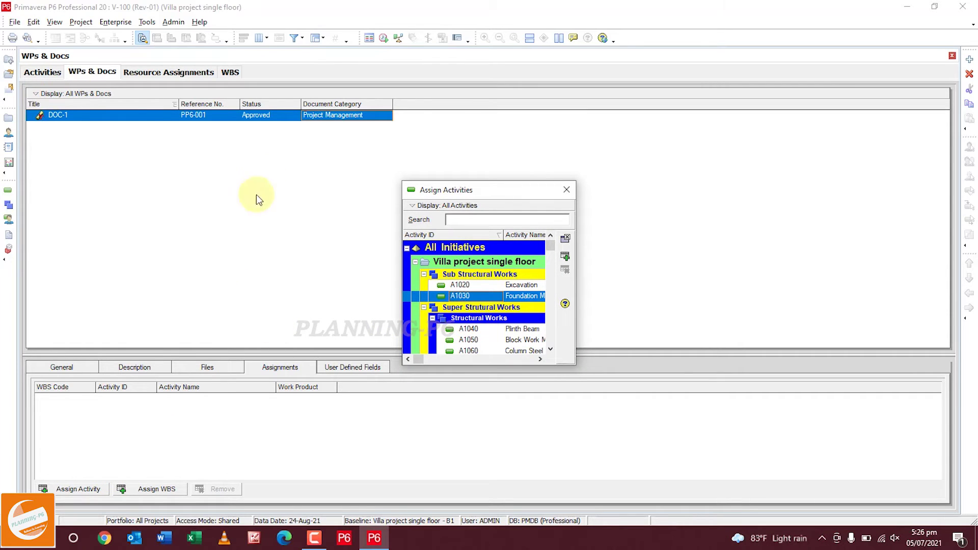
pyautogui.click(525, 287)
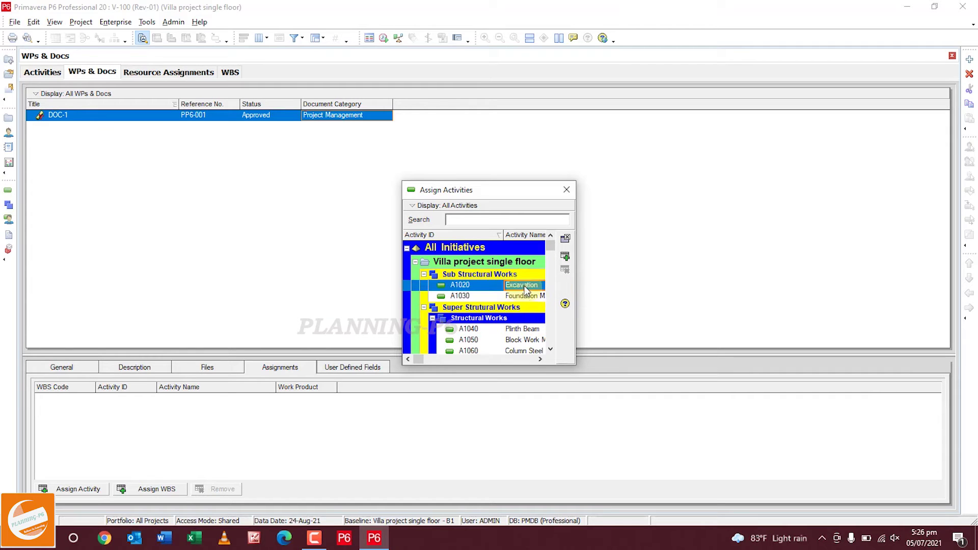
pyautogui.click(564, 257)
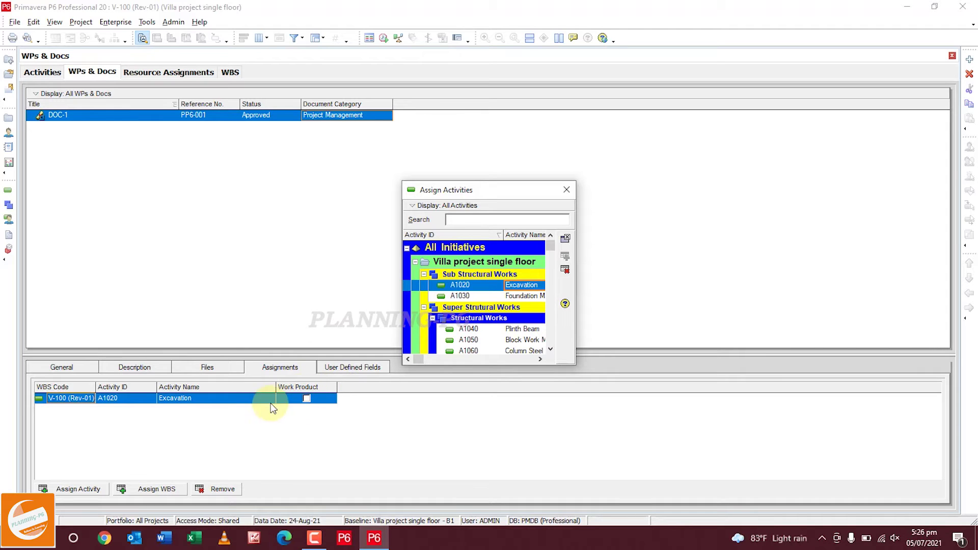
# Examine the user-defined fields available for DOC-1 without adding any, and close the activity assignment window.
pyautogui.click(340, 368)
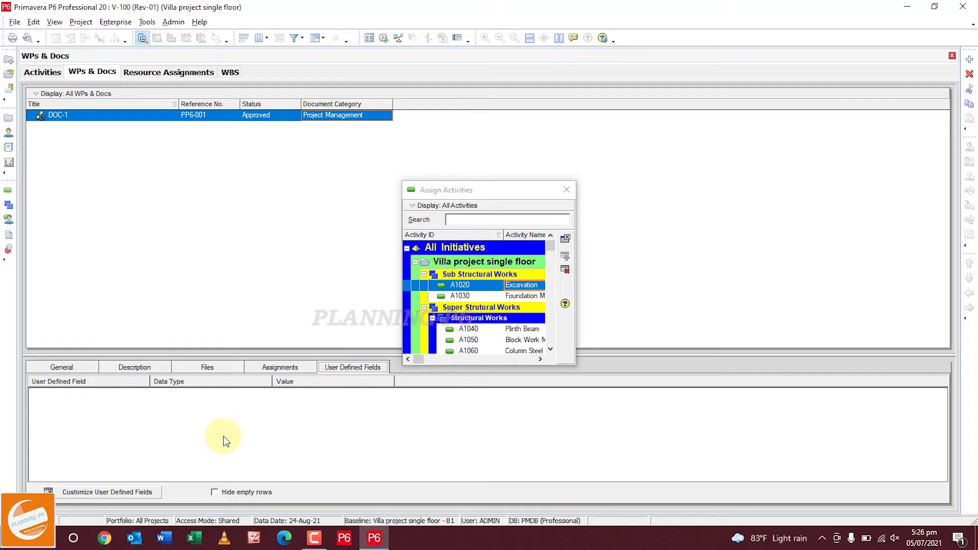
pyautogui.click(135, 492)
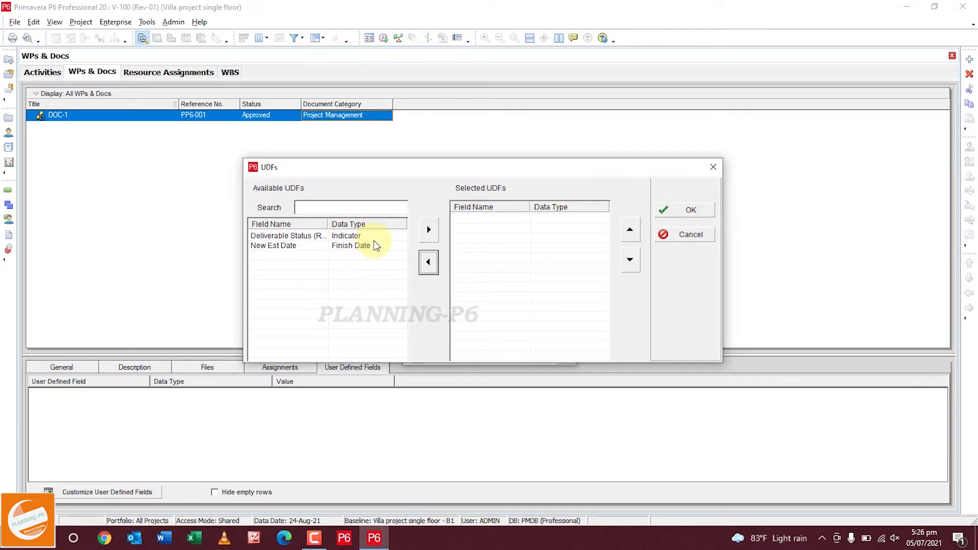
pyautogui.click(274, 248)
pyautogui.click(288, 235)
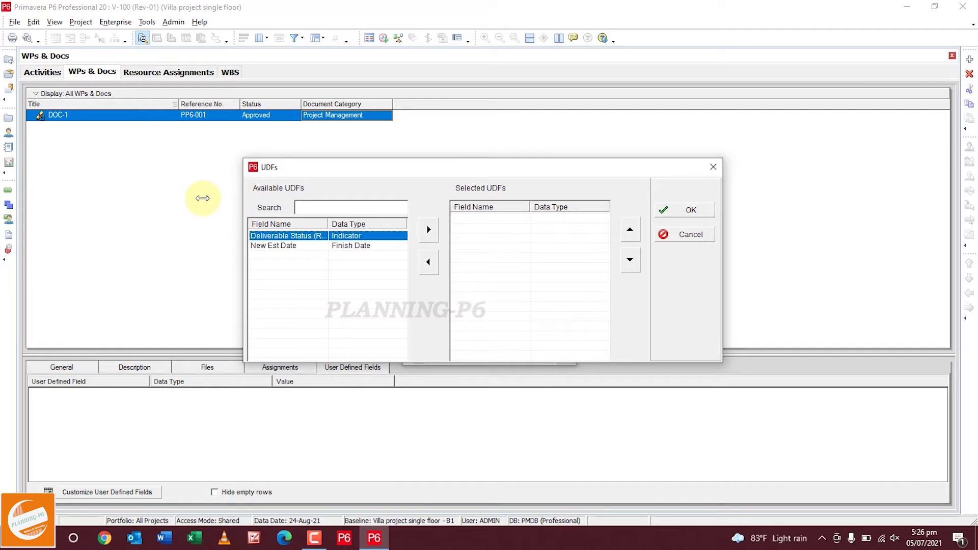
pyautogui.click(685, 234)
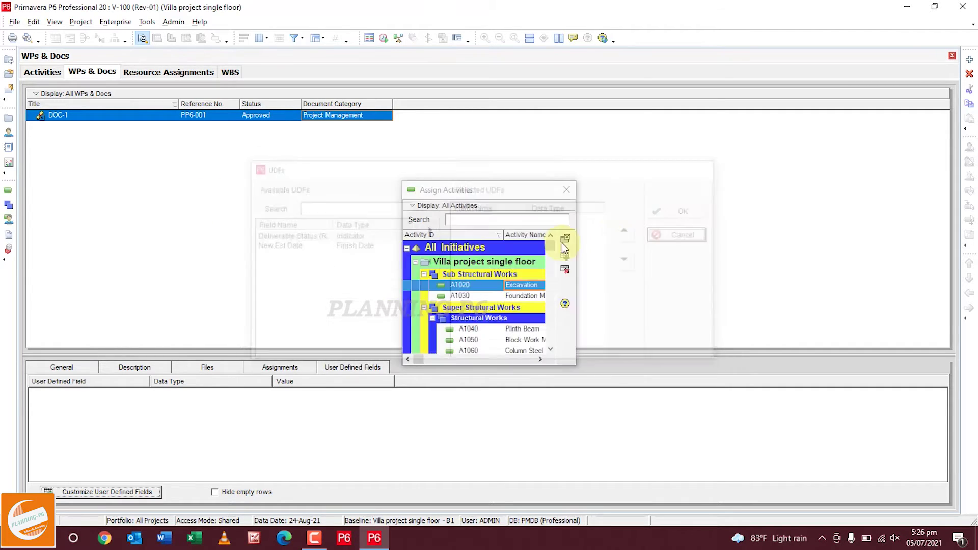
pyautogui.click(567, 190)
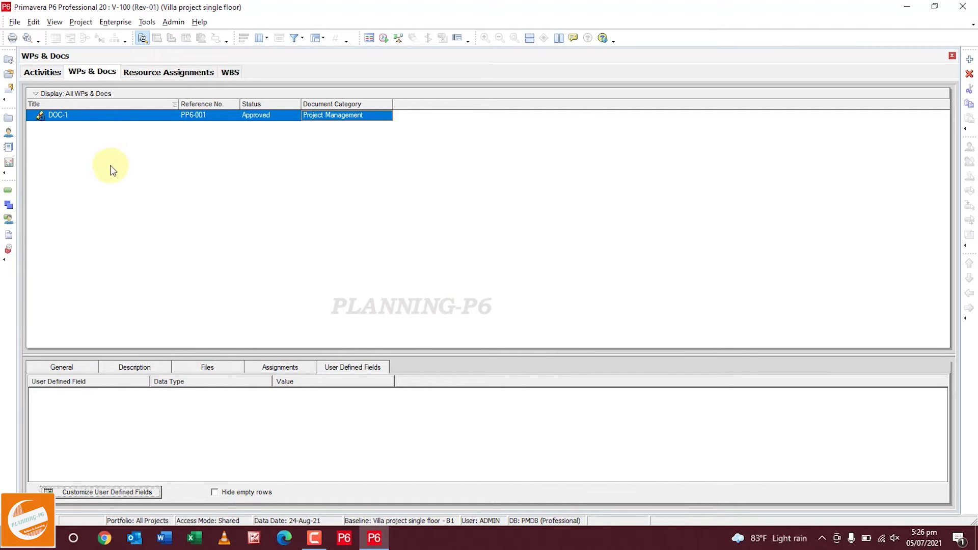
# Add a new document titled DOC-2 to the WPs & Docs list.
pyautogui.click(969, 59)
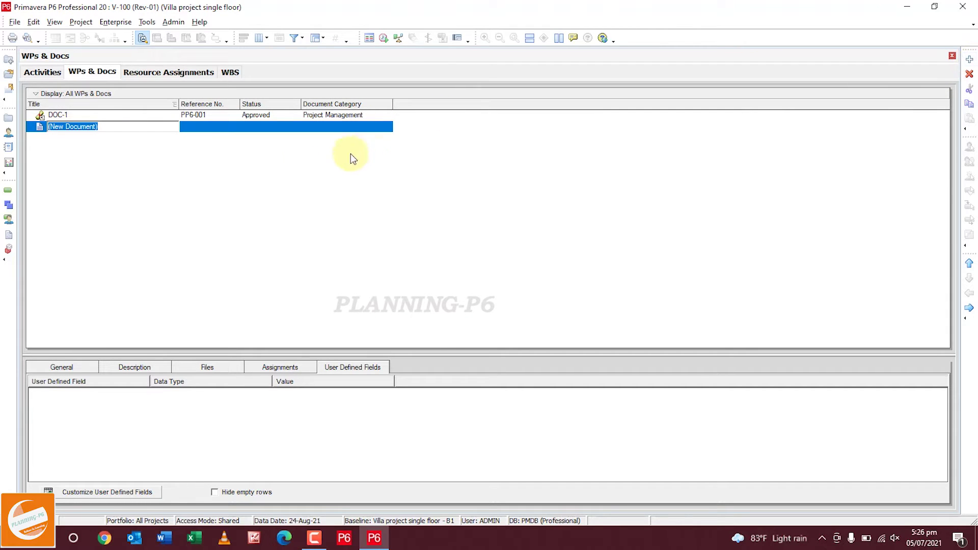
pyautogui.write('Doc')
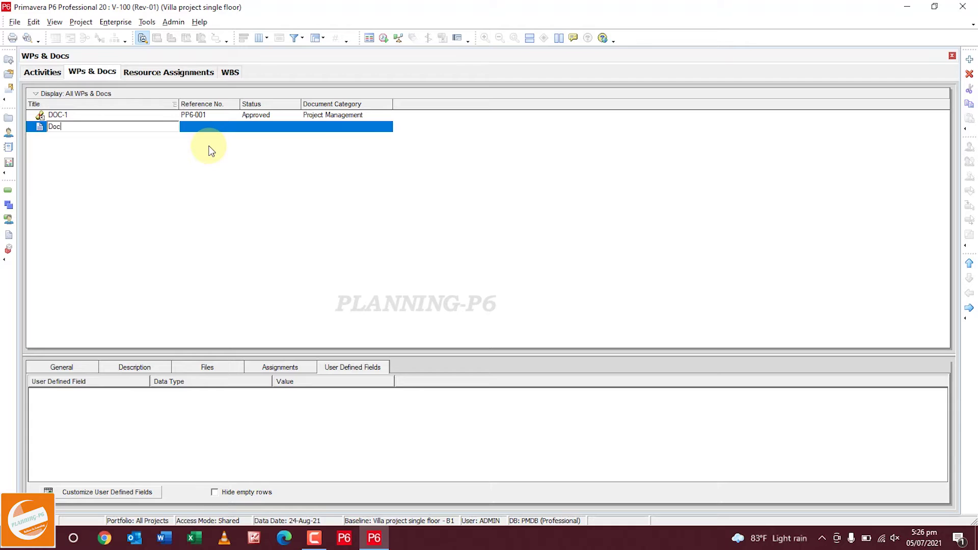
pyautogui.press('BackSpace')
pyautogui.press('BackSpace')
pyautogui.write('O')
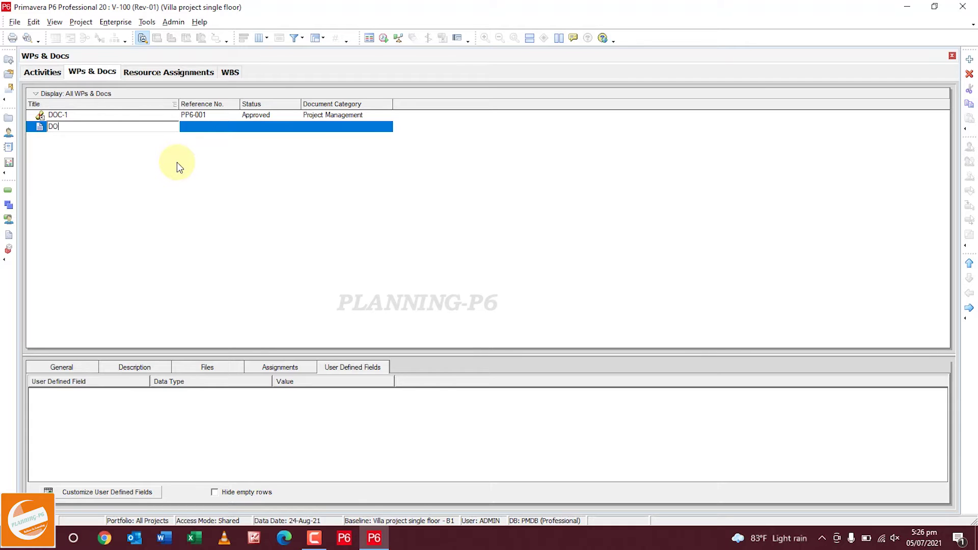
pyautogui.write('C-')
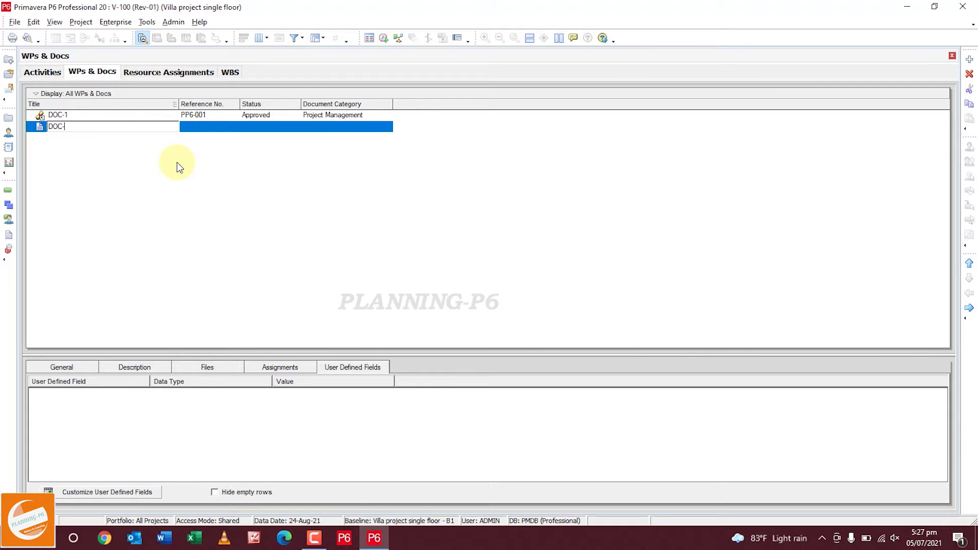
pyautogui.write('2')
# Copy DOC-1's reference number PP6-001 into the reference number of DOC-2.
pyautogui.click(205, 128)
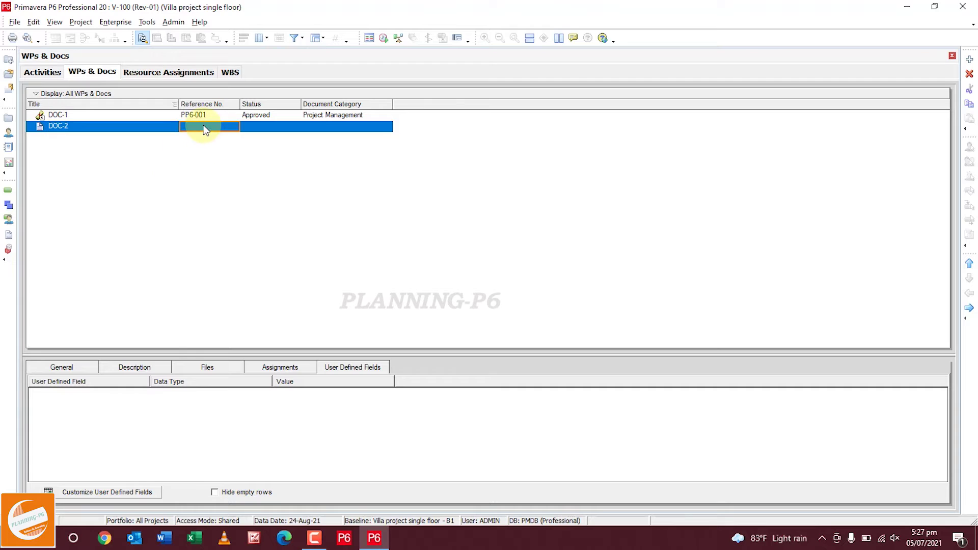
pyautogui.click(210, 115)
pyautogui.hotkey('ctrl', 'c')
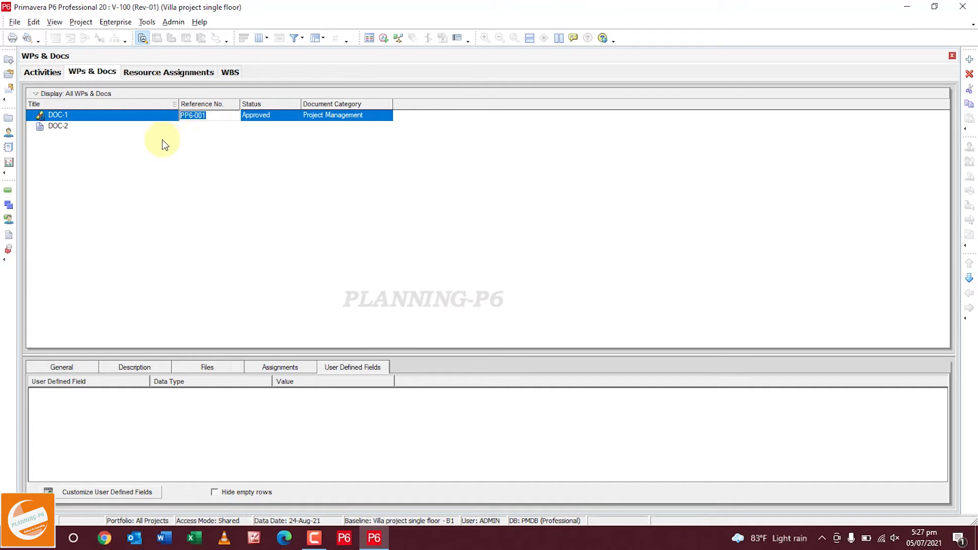
pyautogui.click(178, 128)
pyautogui.click(204, 128)
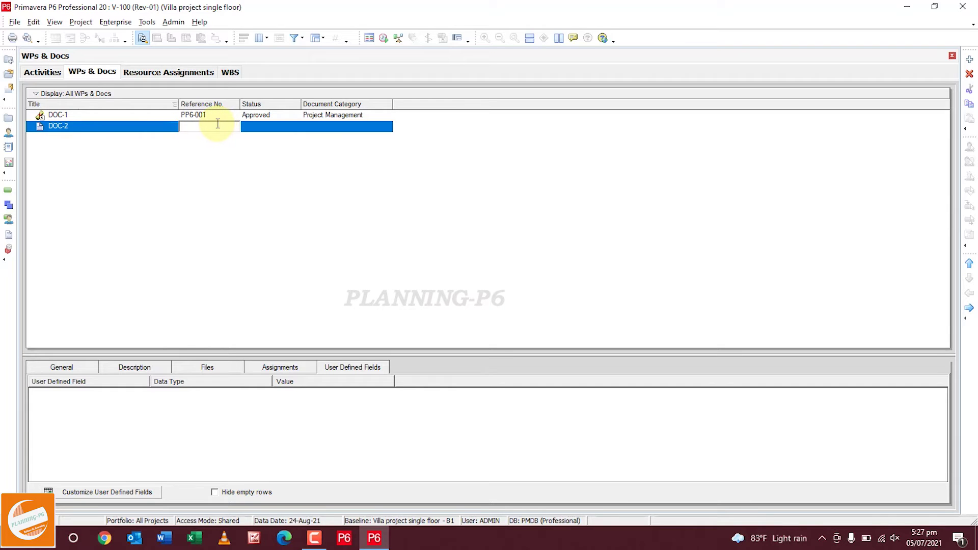
pyautogui.hotkey('ctrl', 'v')
# Set DOC-2's status to On Hold and its document category to Presentations.
pyautogui.click(256, 126)
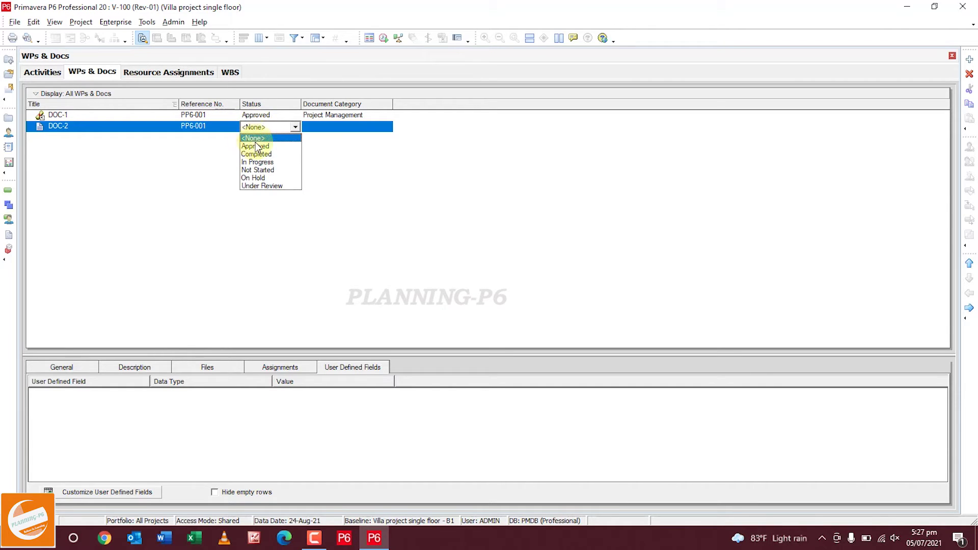
pyautogui.click(253, 178)
pyautogui.click(317, 129)
pyautogui.click(318, 126)
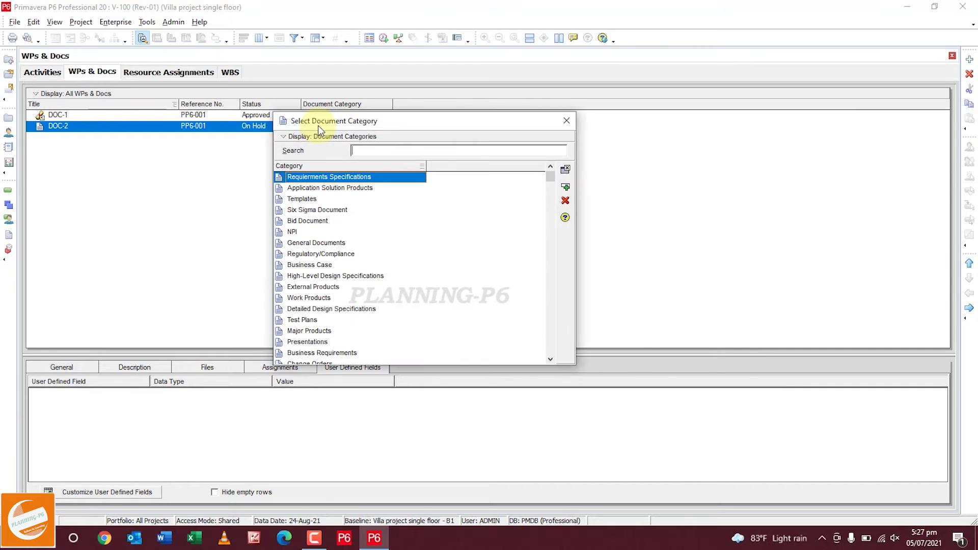
pyautogui.click(314, 342)
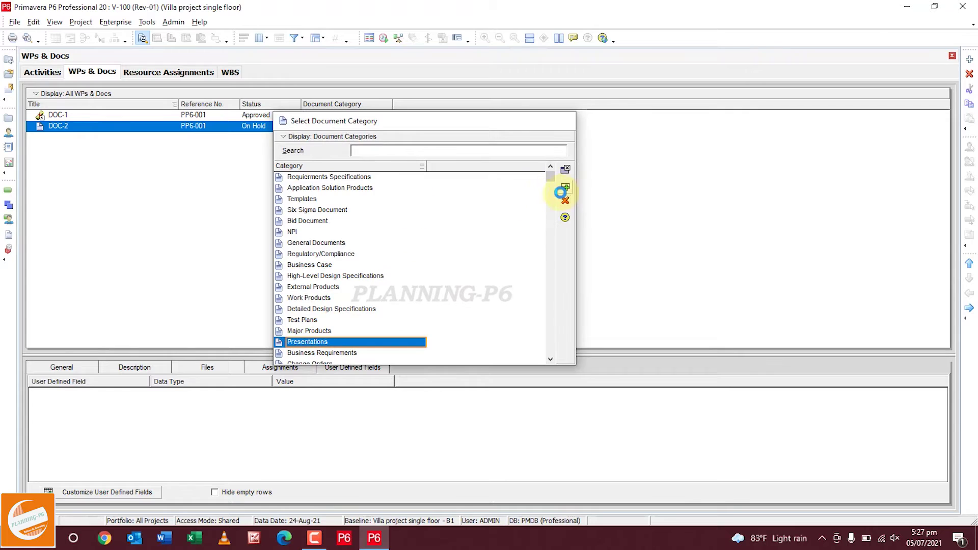
pyautogui.click(565, 170)
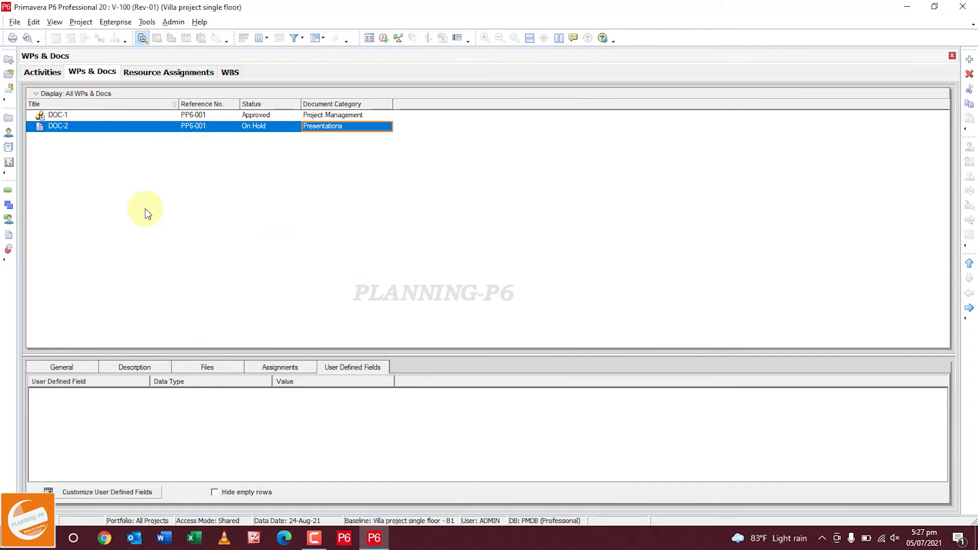
# Enter Planning-P6 as DOC-2's author and toggle its Deliverable option in the general details.
pyautogui.click(70, 366)
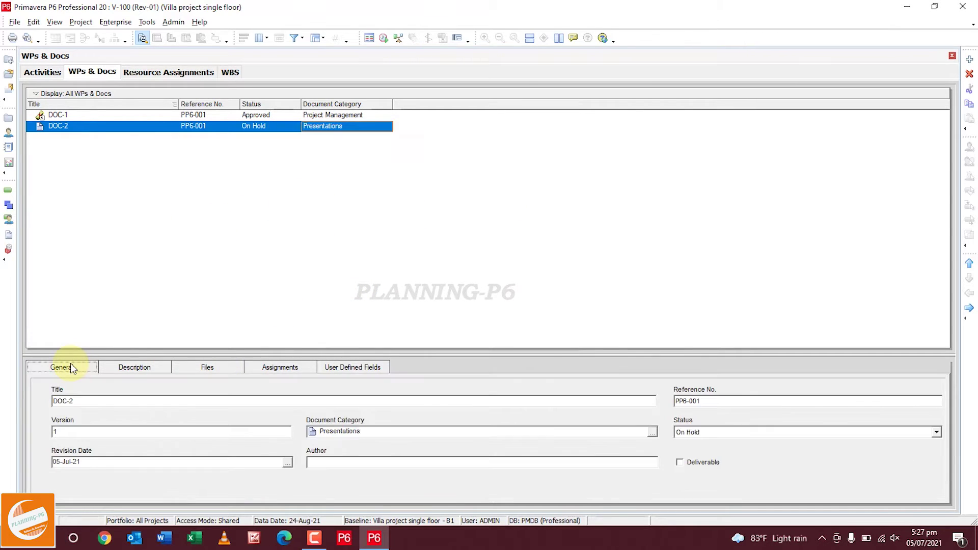
pyautogui.click(332, 464)
pyautogui.write('Planning-P6')
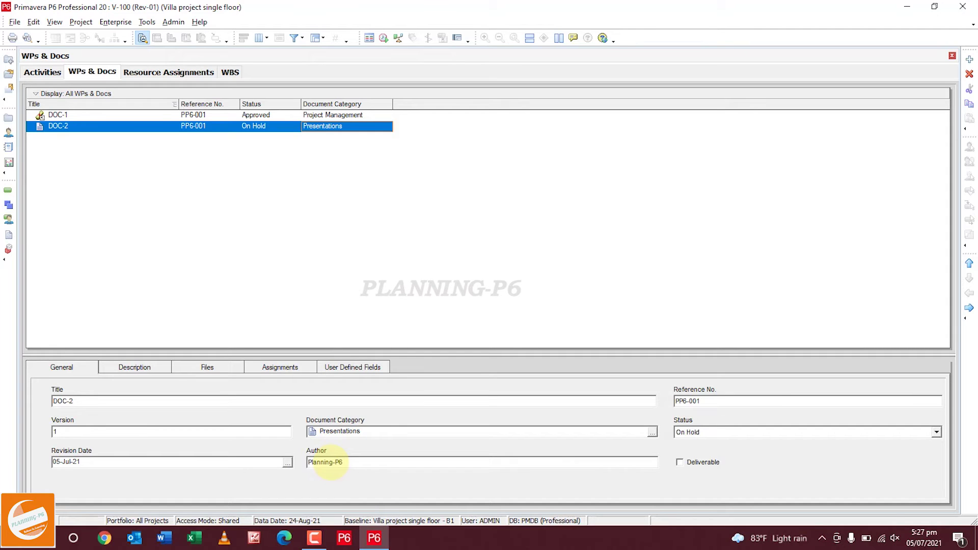
pyautogui.click(680, 463)
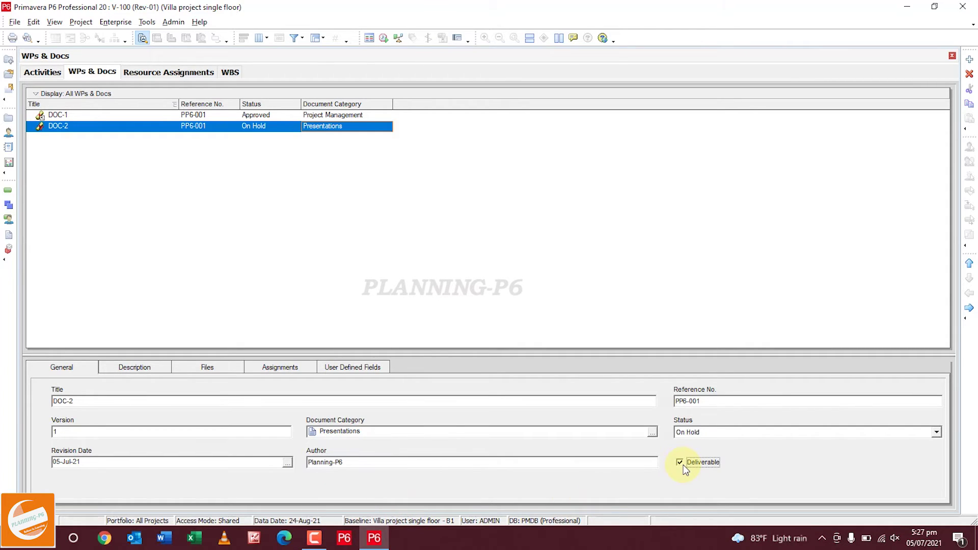
# Set DOC-2's private file location to the Doc-2 PDF in the Example Documents folder.
pyautogui.click(133, 368)
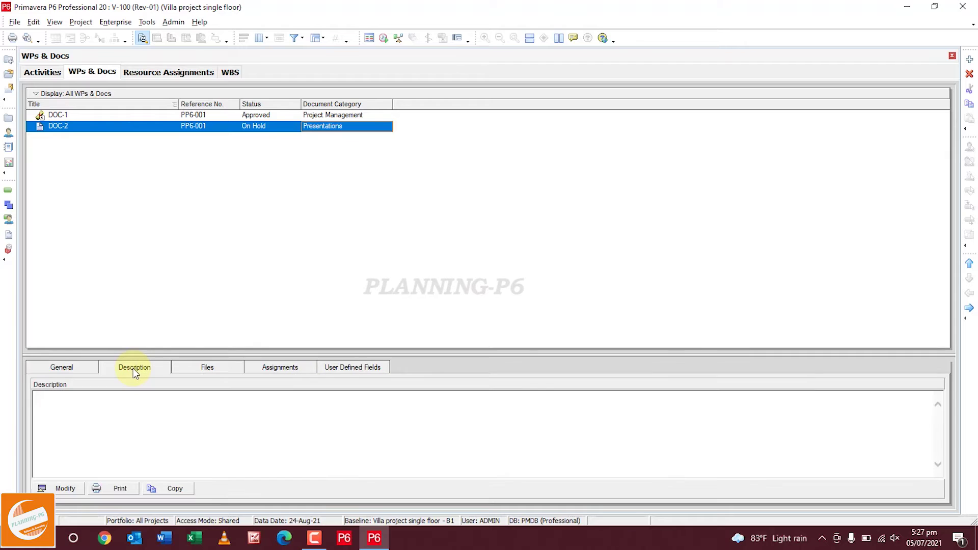
pyautogui.click(202, 366)
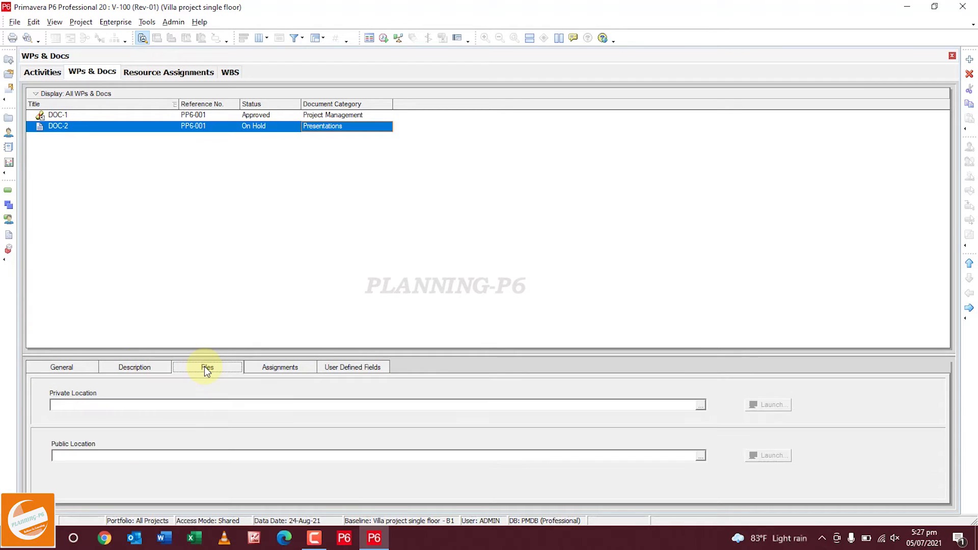
pyautogui.click(702, 405)
pyautogui.click(417, 181)
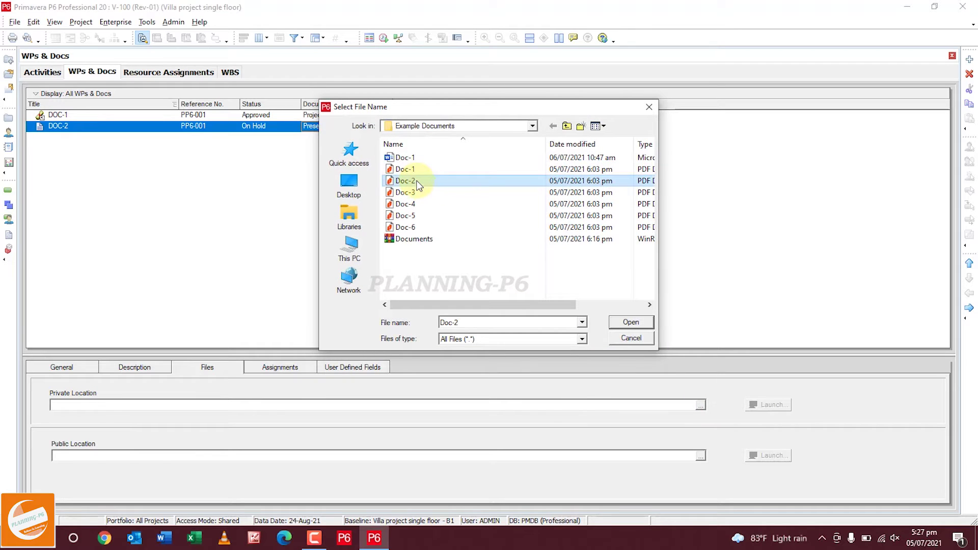
pyautogui.click(640, 326)
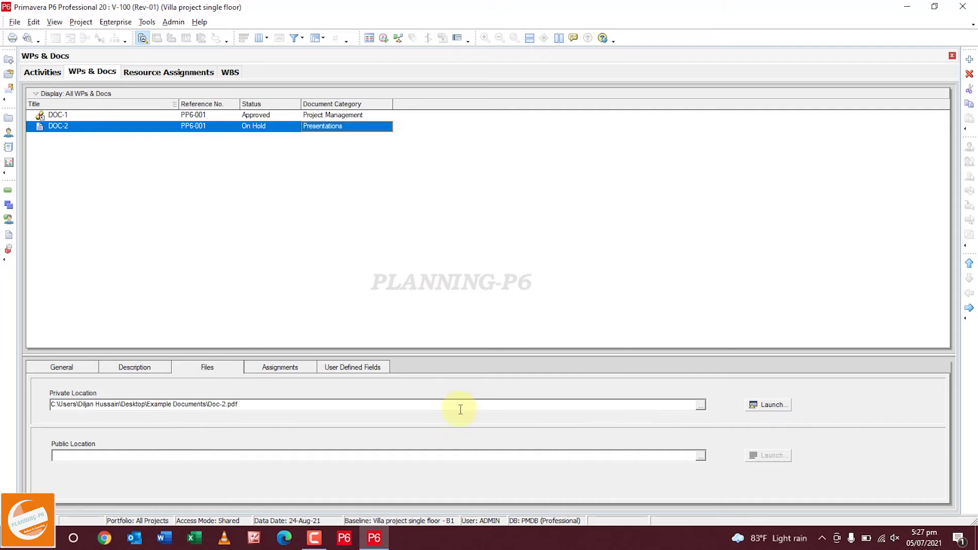
# Set DOC-2's public file location to the Documents.zip archive in the Example Documents folder.
pyautogui.click(701, 456)
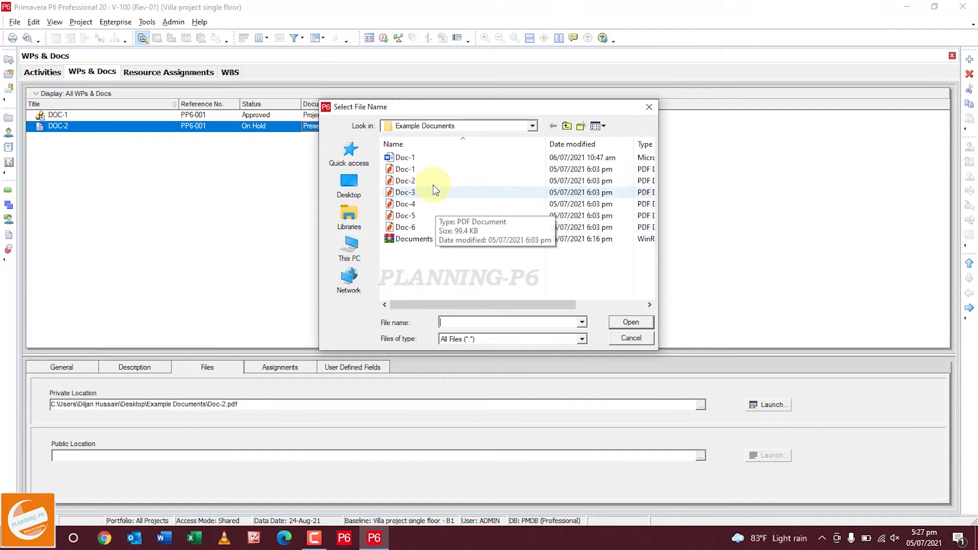
pyautogui.click(415, 239)
pyautogui.click(630, 323)
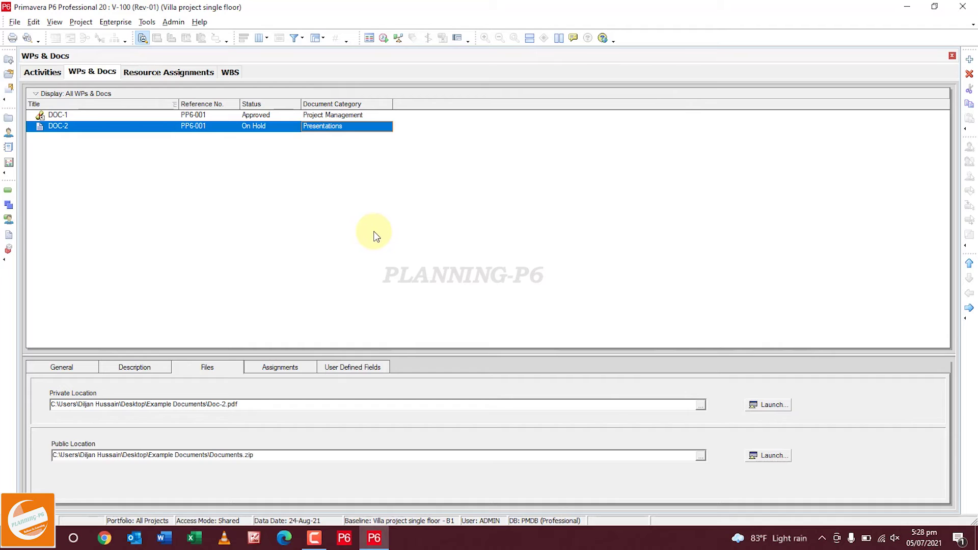
# Assign activity A1040 Plinth Beam to DOC-2.
pyautogui.click(288, 375)
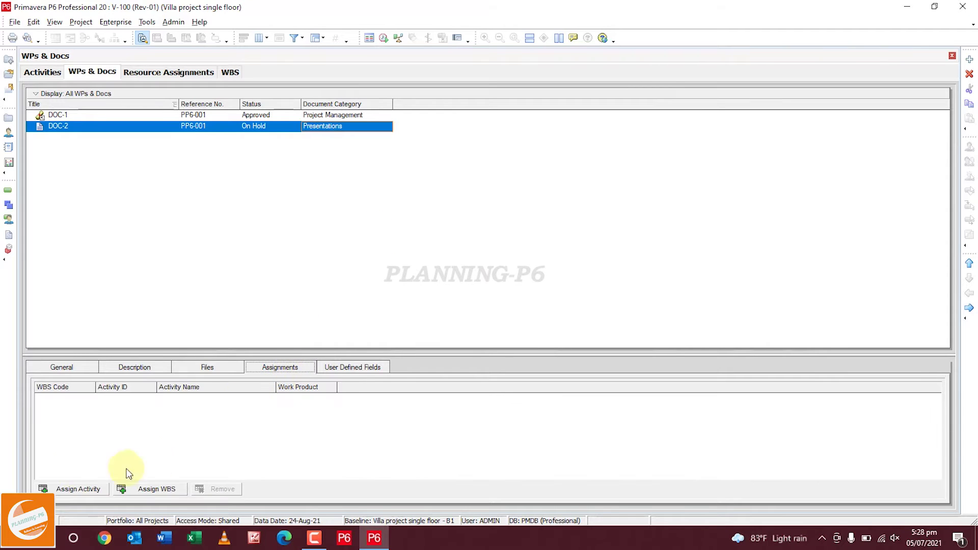
pyautogui.click(65, 488)
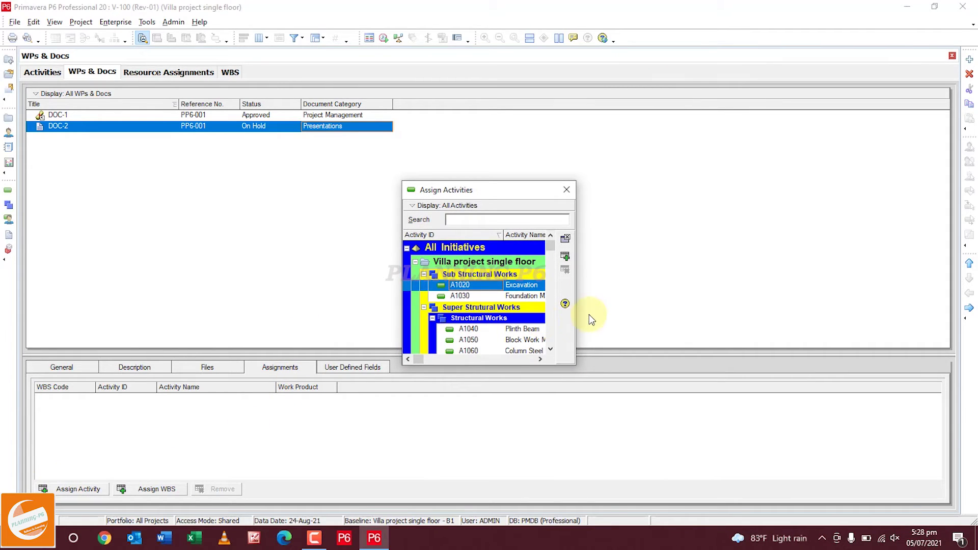
pyautogui.click(519, 330)
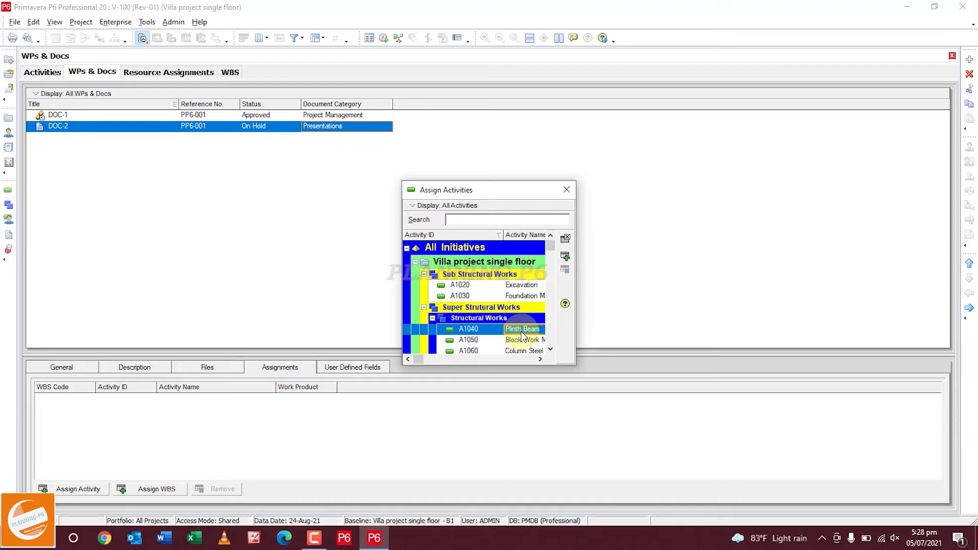
pyautogui.click(566, 258)
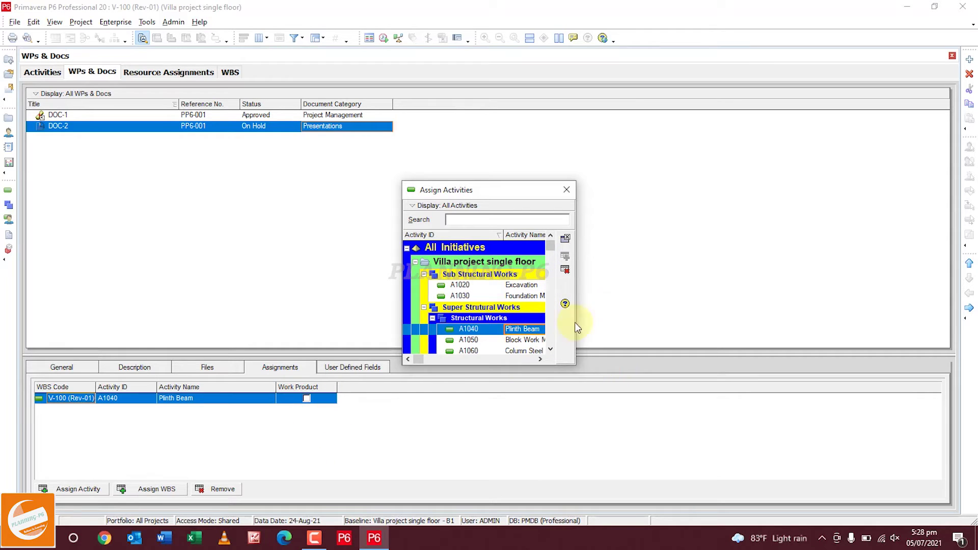
# Assign the Final Commisioning work WBS element to DOC-2, close the assignment windows, and view its user-defined fields.
pyautogui.click(153, 493)
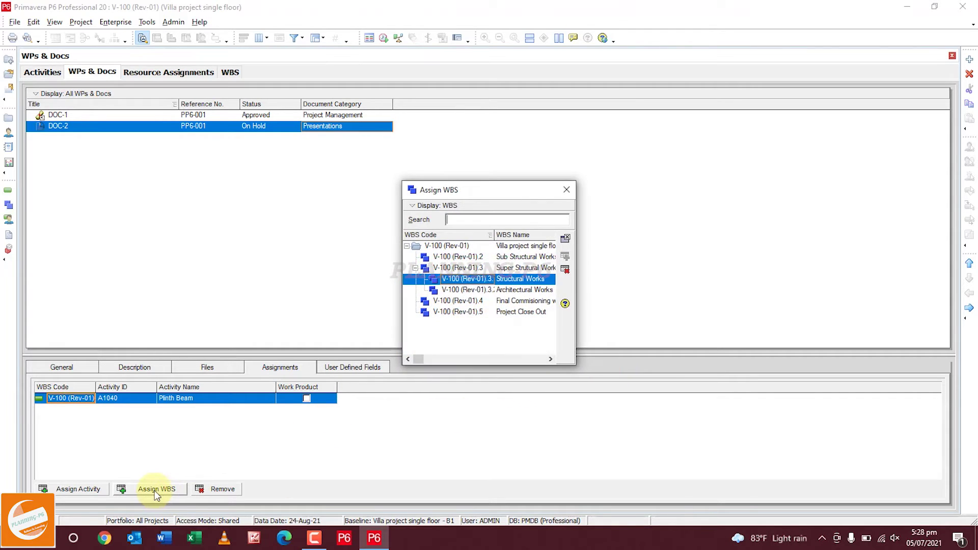
pyautogui.click(507, 302)
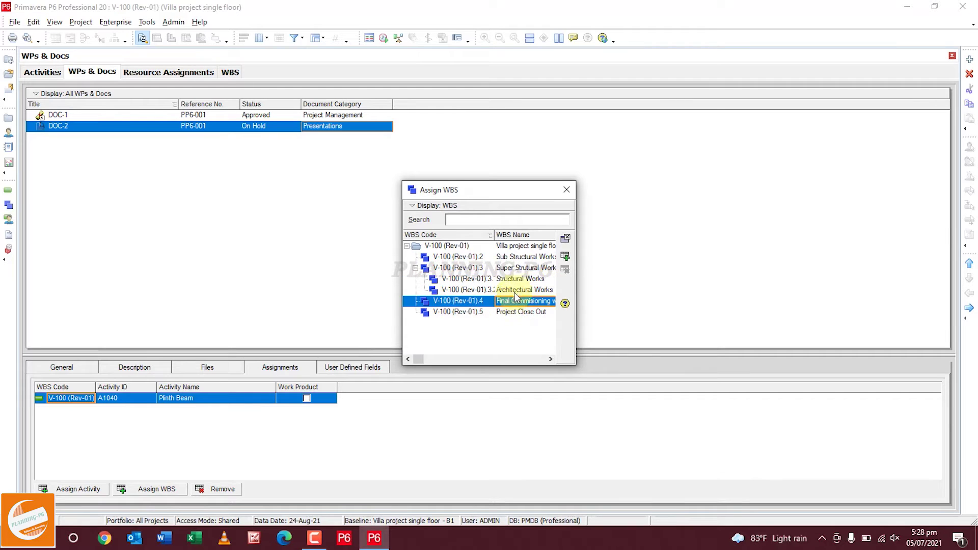
pyautogui.click(564, 257)
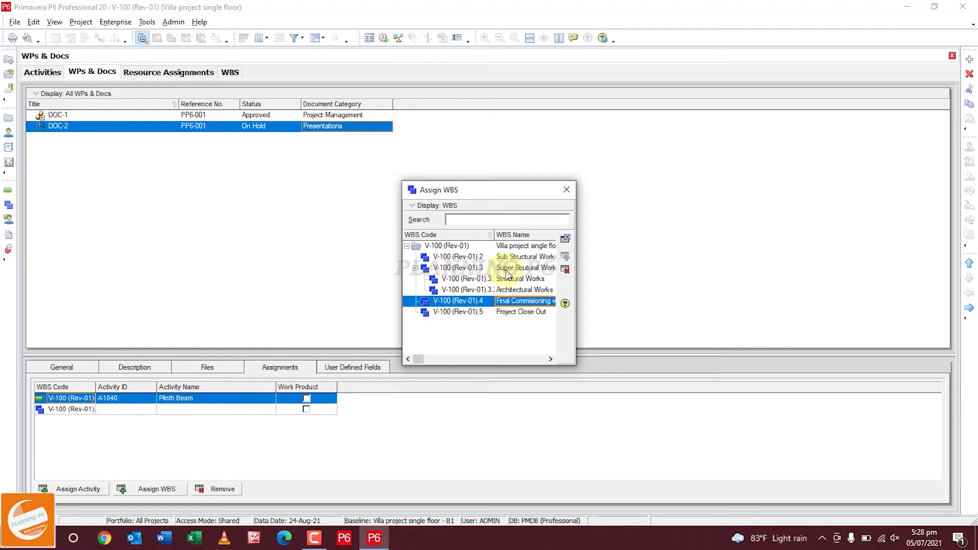
pyautogui.click(567, 190)
pyautogui.click(567, 190)
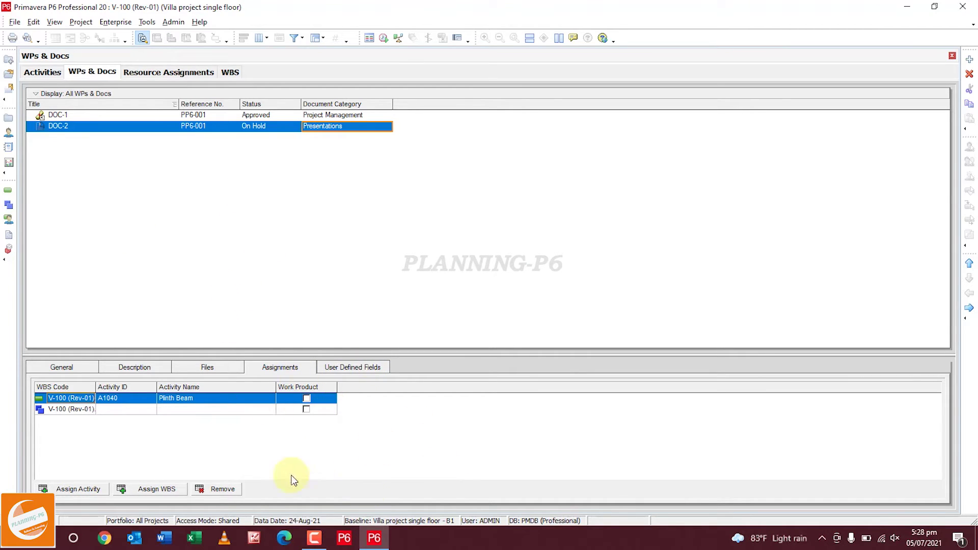
pyautogui.click(364, 374)
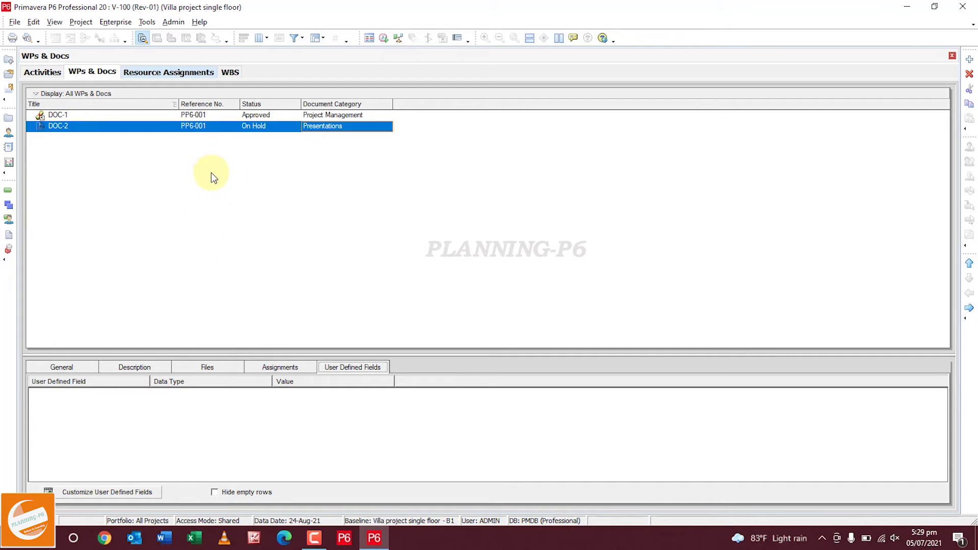
# Switch to the Activities view, widen the activity table area, and open the column selection.
pyautogui.click(7, 190)
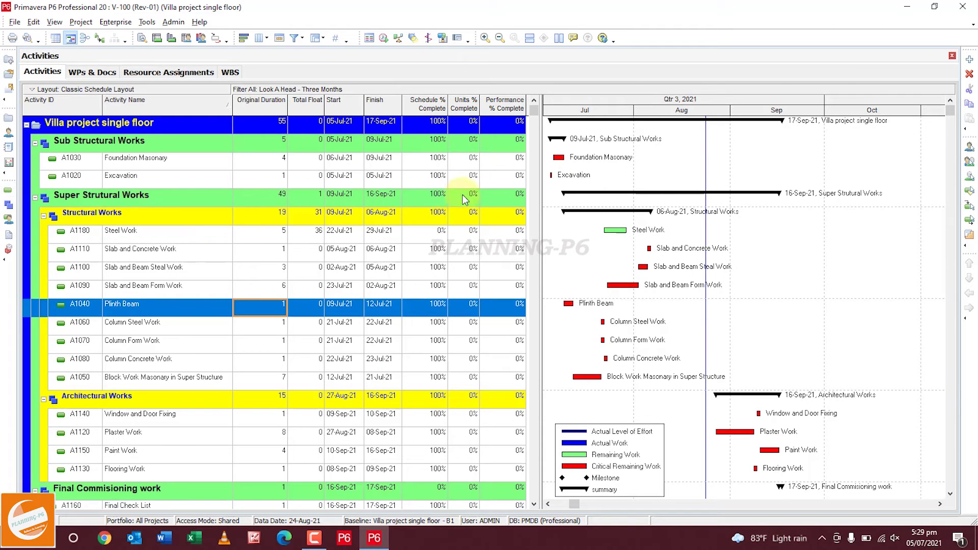
pyautogui.moveTo(542, 146); pyautogui.dragTo(617, 151)
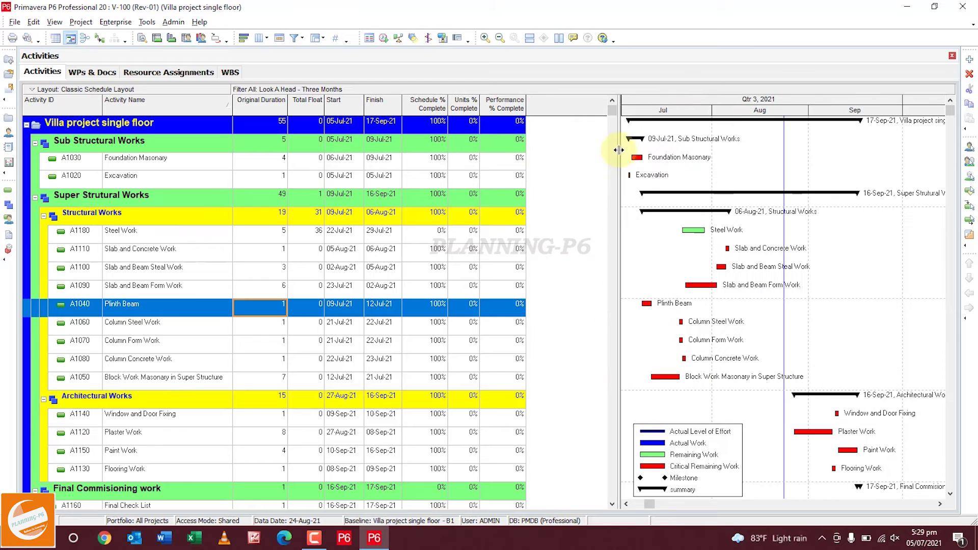
pyautogui.rightClick(534, 109)
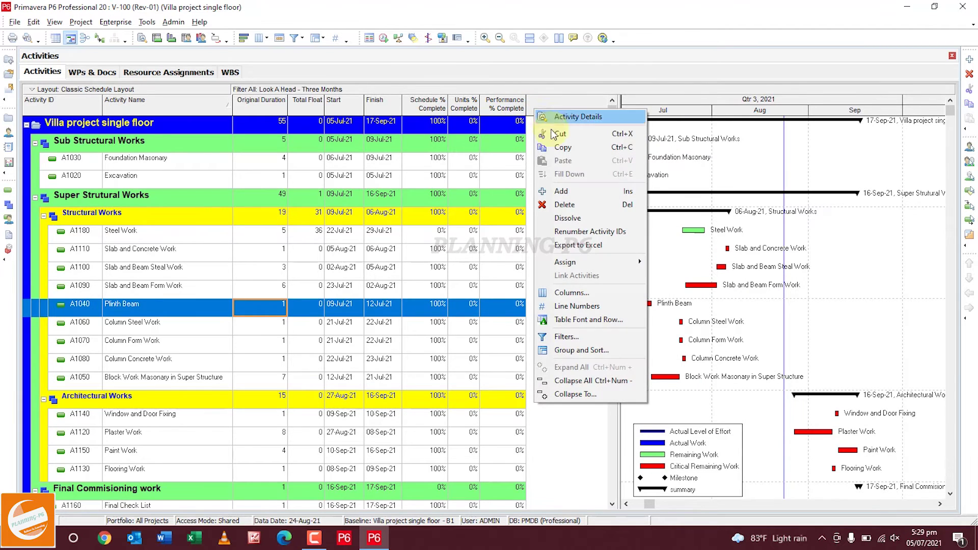
pyautogui.click(576, 293)
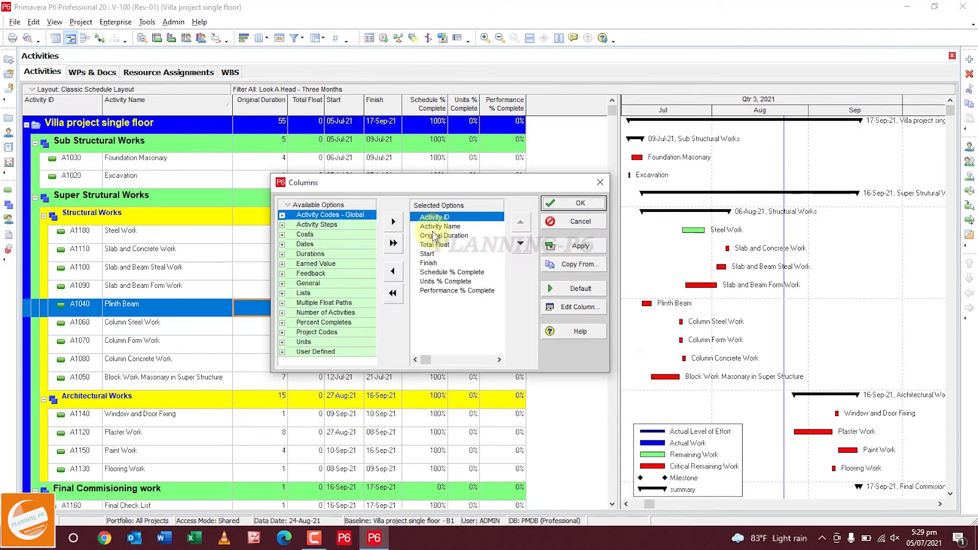
# Search the available columns for Work and add Work Products and Documents to the selected columns.
pyautogui.rightClick(321, 206)
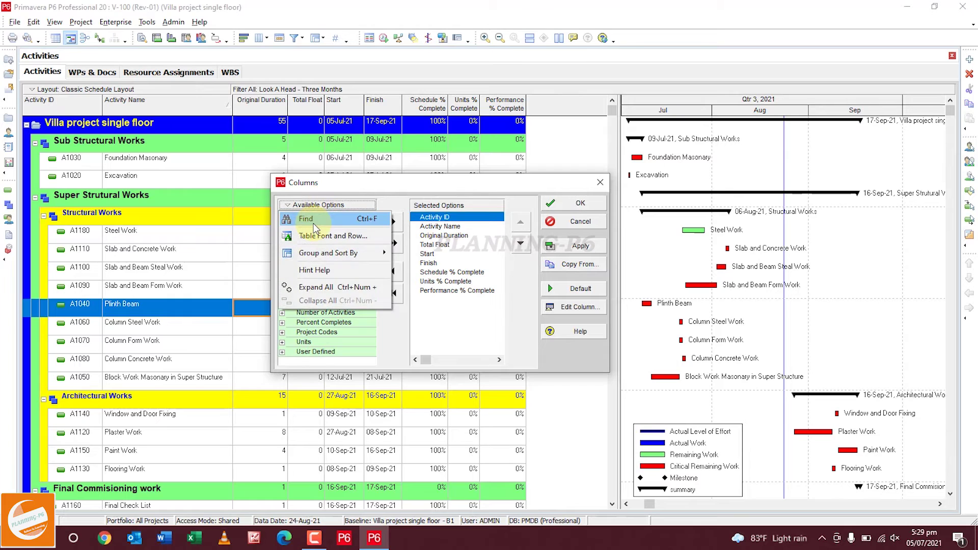
pyautogui.click(313, 223)
pyautogui.write('Work')
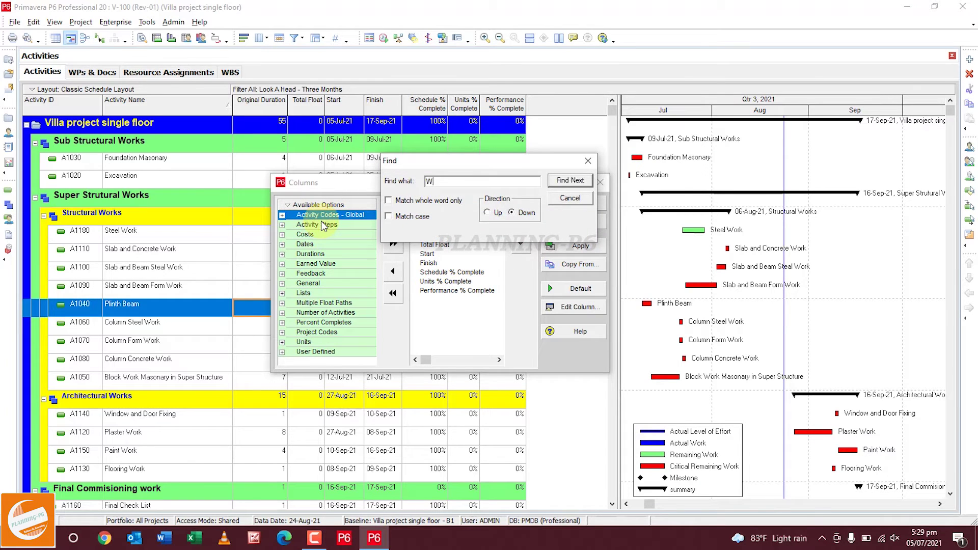
pyautogui.press('Return')
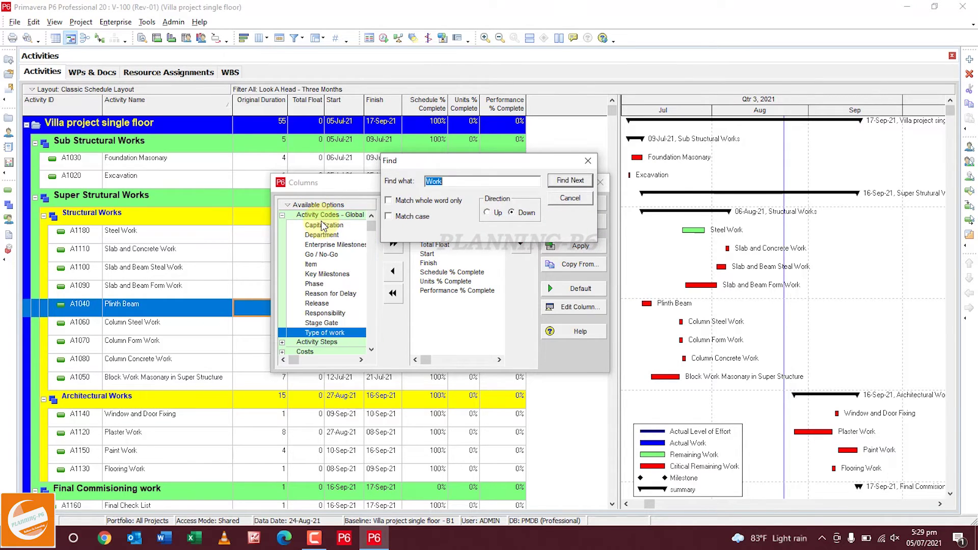
pyautogui.press('Return')
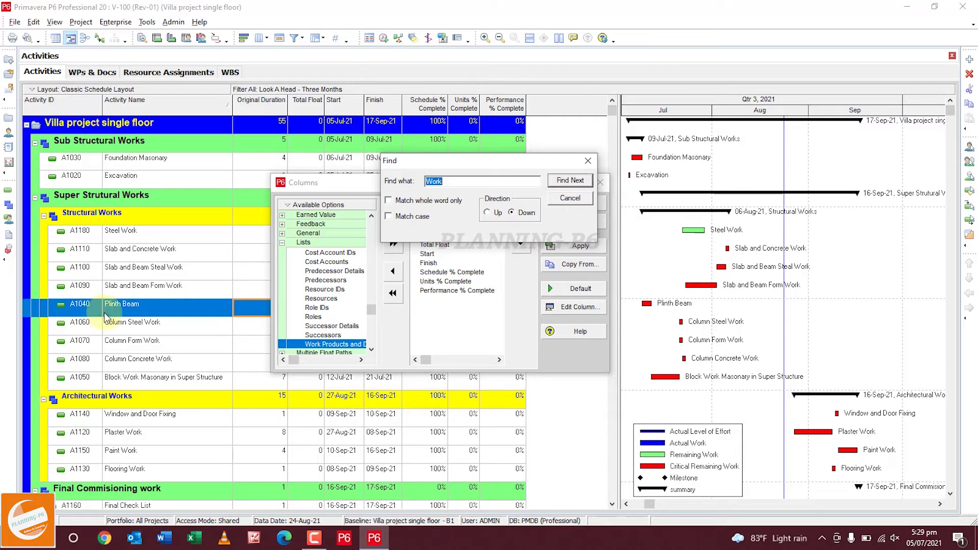
pyautogui.doubleClick(326, 346)
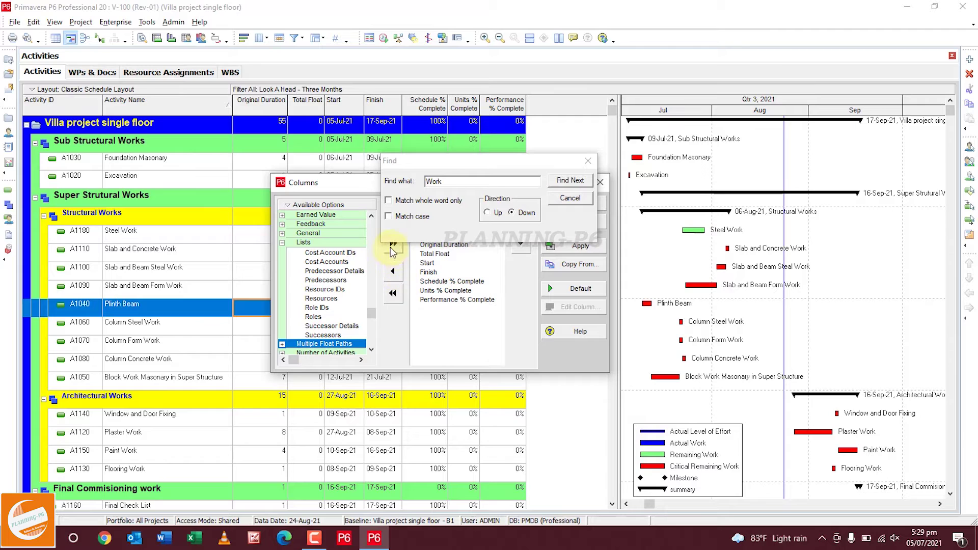
pyautogui.click(595, 162)
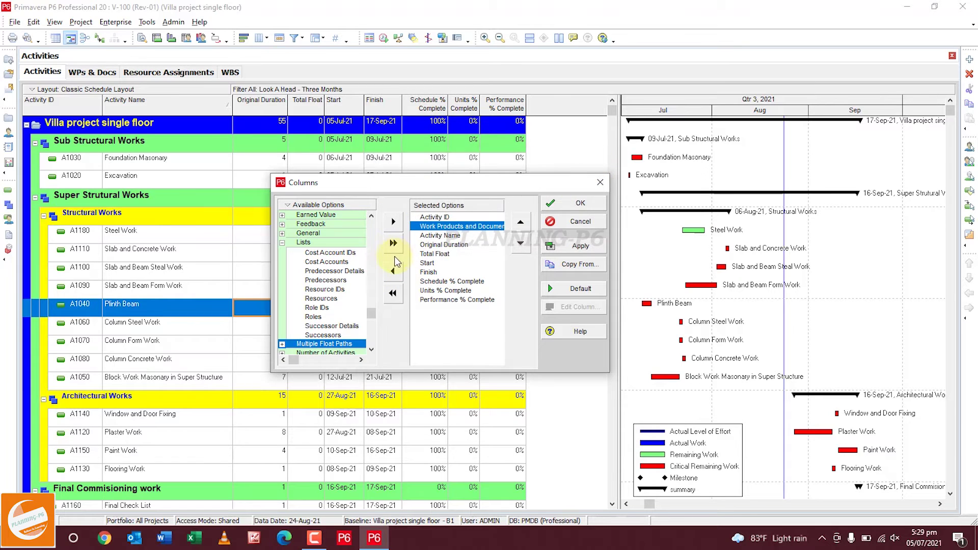
# Move Work Products and Documents to the end of the selected columns, after Performance % Complete, and apply the column layout.
pyautogui.click(524, 248)
pyautogui.click(525, 248)
pyautogui.click(524, 249)
pyautogui.click(525, 249)
pyautogui.click(520, 243)
pyautogui.click(520, 243)
pyautogui.click(520, 243)
pyautogui.click(520, 243)
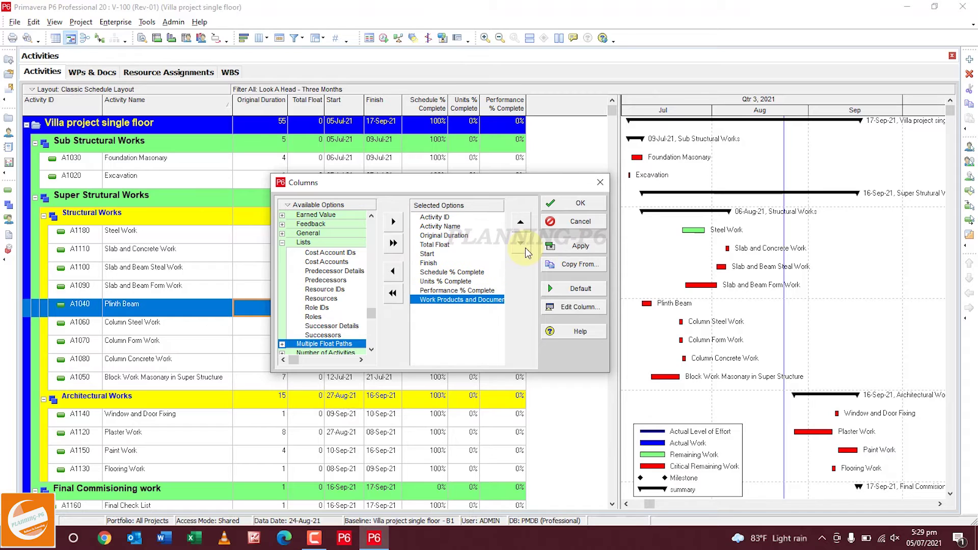
pyautogui.click(579, 249)
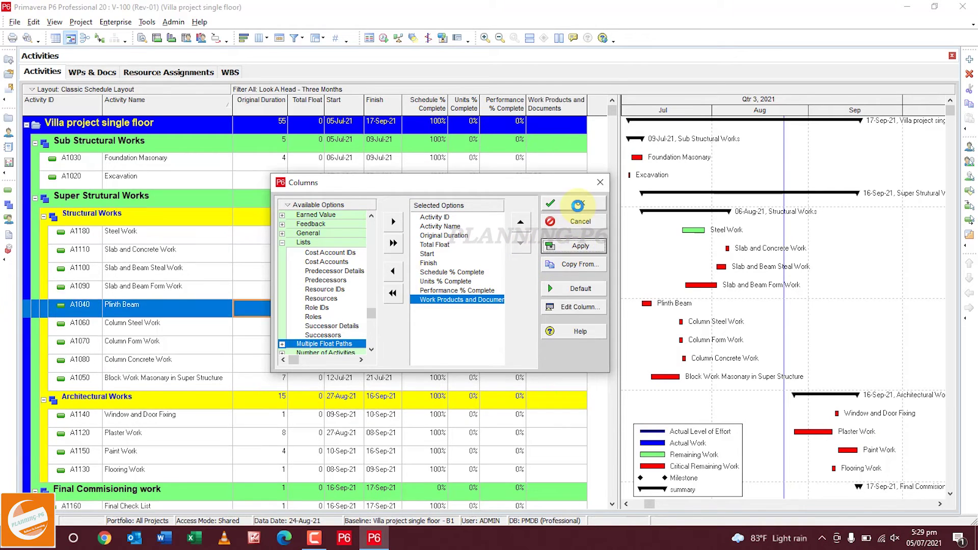
pyautogui.click(580, 203)
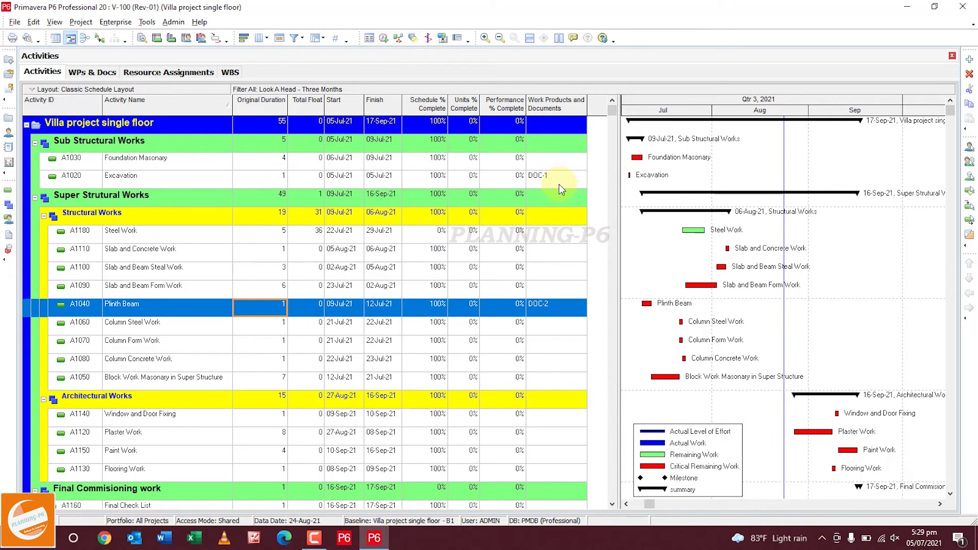
# Examine the document assignment of the Plinth Beam activity without changing it, and select the document cell of Excavation.
pyautogui.click(566, 323)
pyautogui.doubleClick(561, 304)
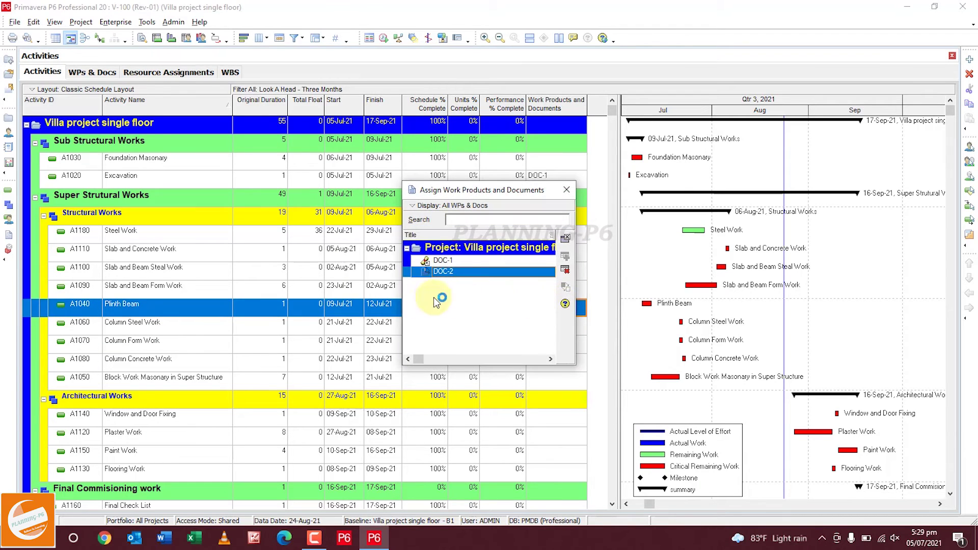
pyautogui.click(457, 272)
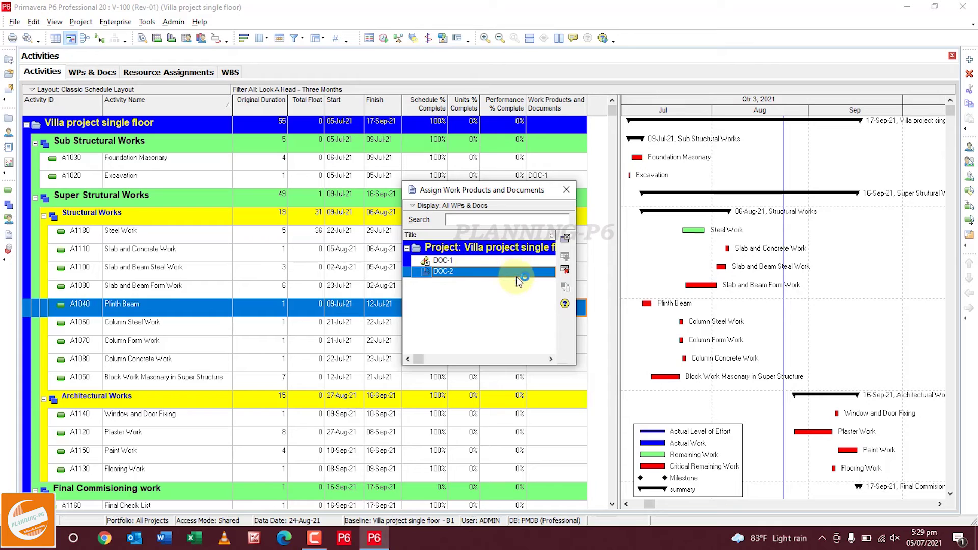
pyautogui.doubleClick(458, 270)
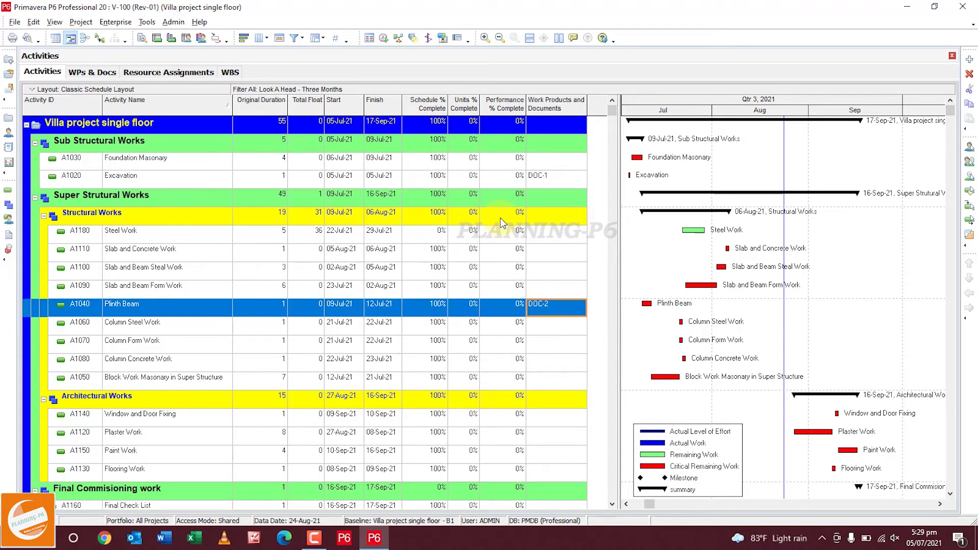
pyautogui.click(553, 184)
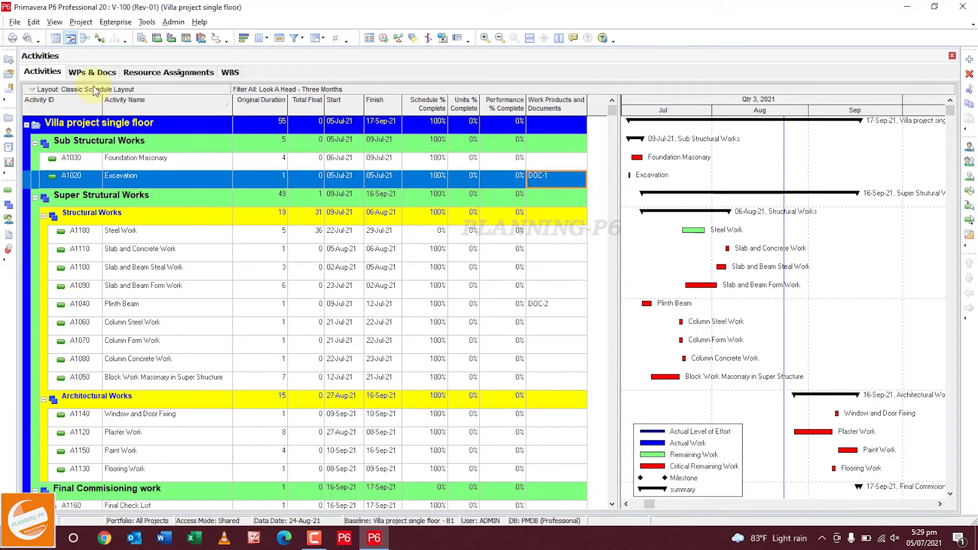
# Show the activity details and add WPs & Docs to the displayed detail tabs.
pyautogui.click(143, 40)
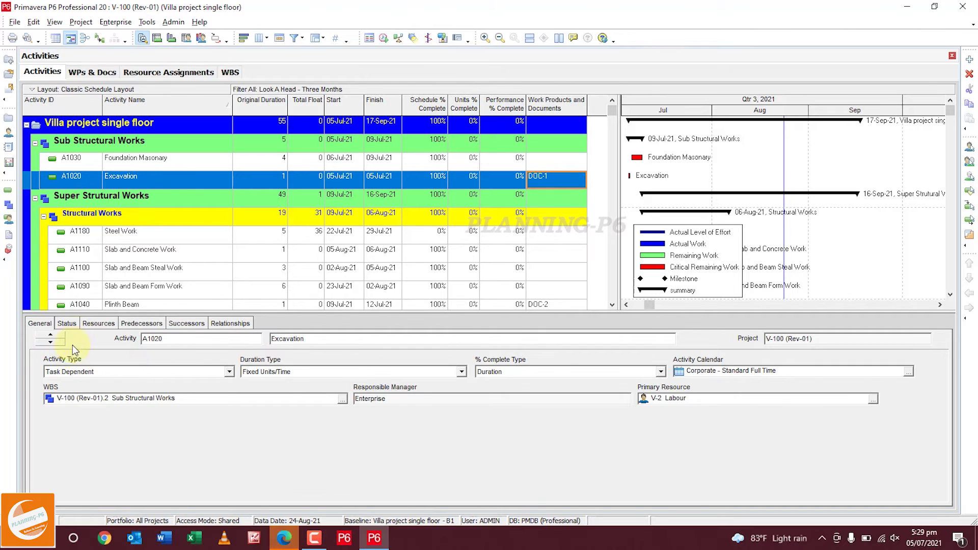
pyautogui.rightClick(265, 317)
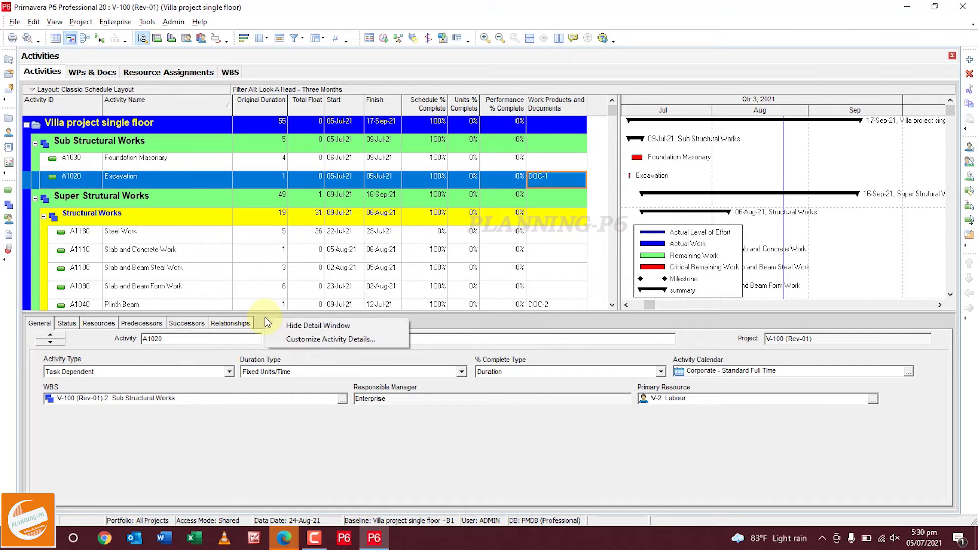
pyautogui.click(329, 340)
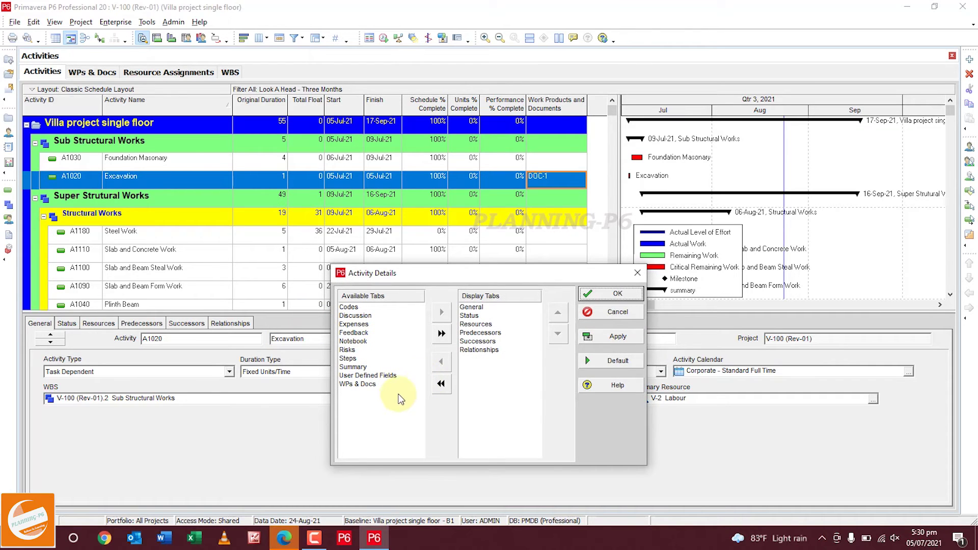
pyautogui.click(363, 384)
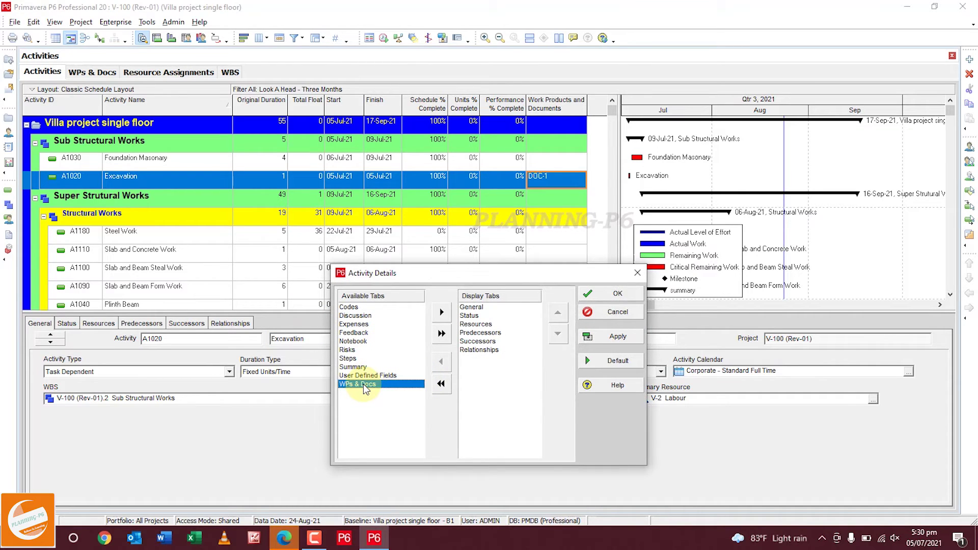
pyautogui.click(441, 312)
pyautogui.click(611, 337)
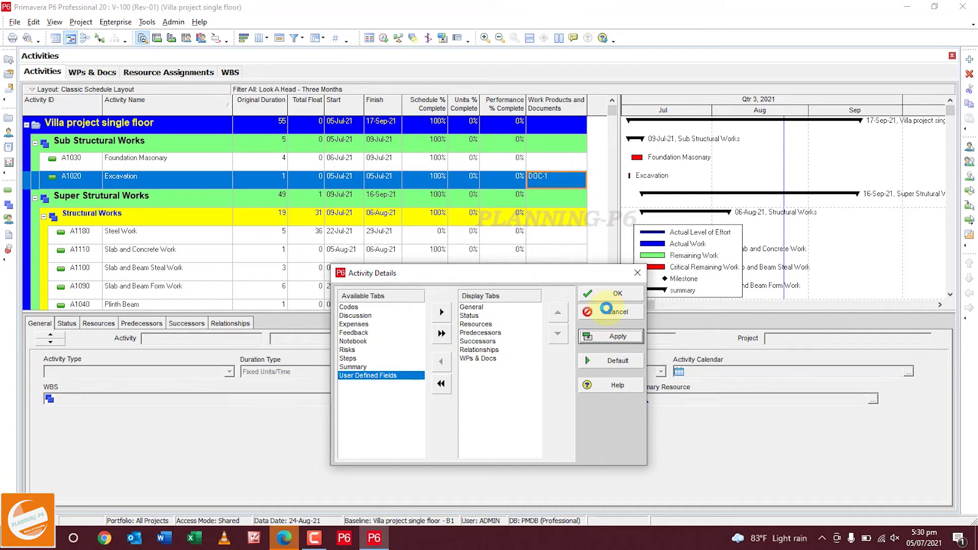
pyautogui.click(609, 294)
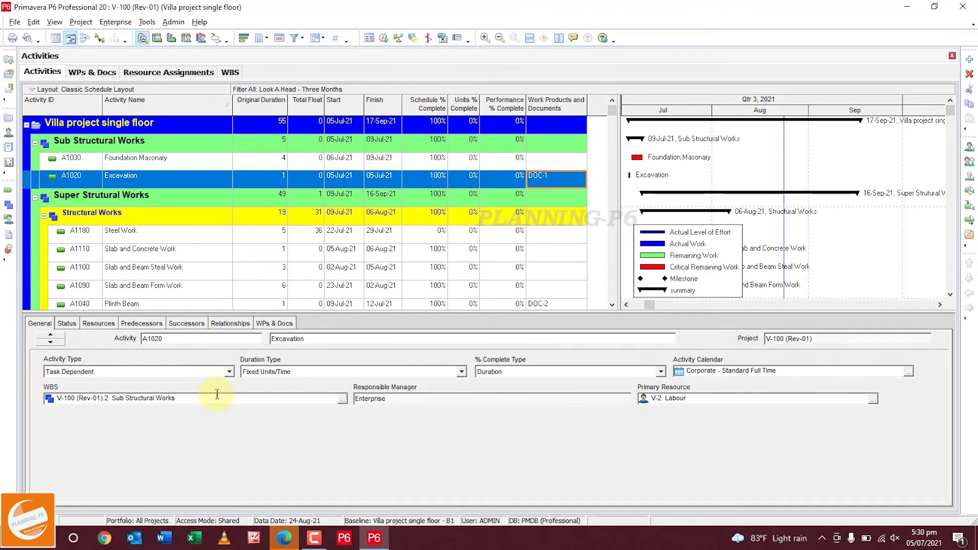
# Examine the WPs & Docs details of Excavation, including DOC-1's document details and its launched PDF file, and close both.
pyautogui.click(280, 325)
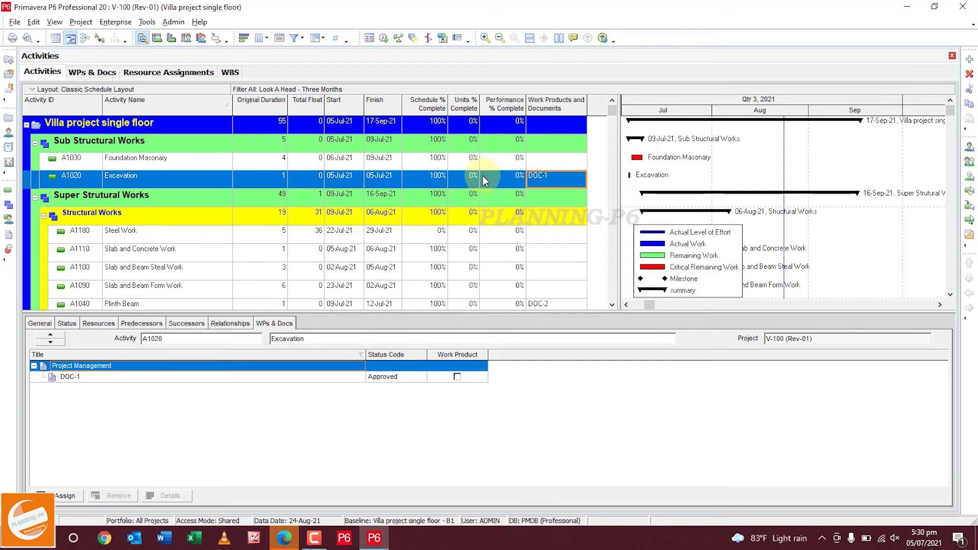
pyautogui.click(498, 179)
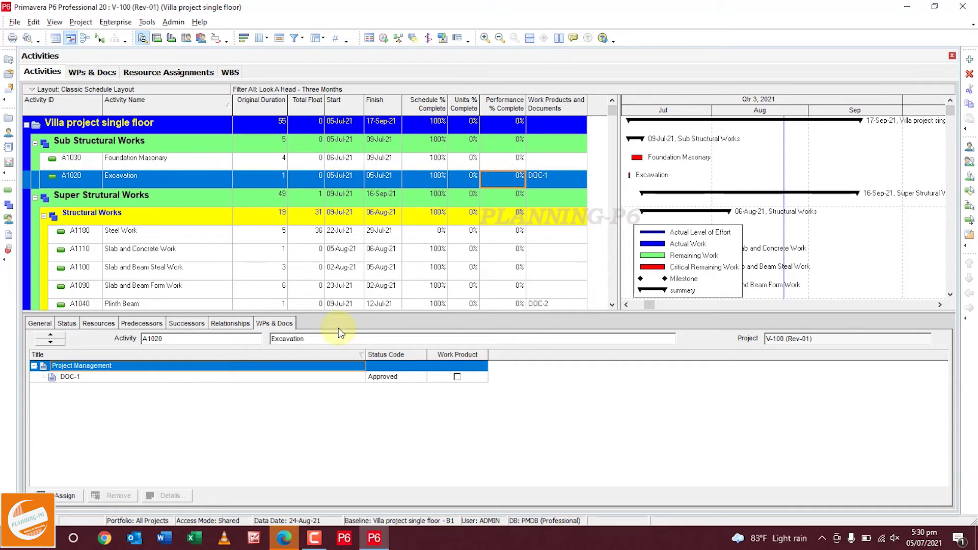
pyautogui.click(108, 377)
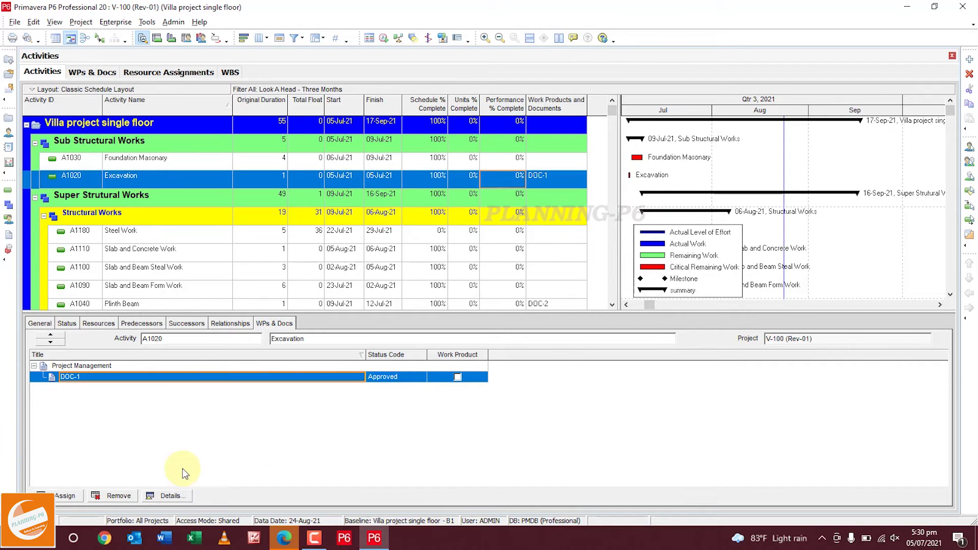
pyautogui.click(173, 494)
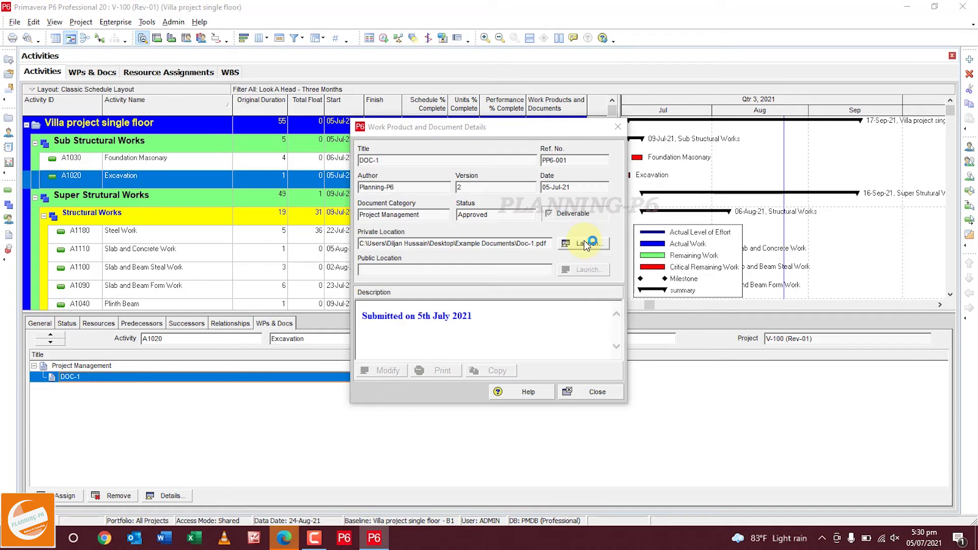
pyautogui.scroll(3, 562, 245)
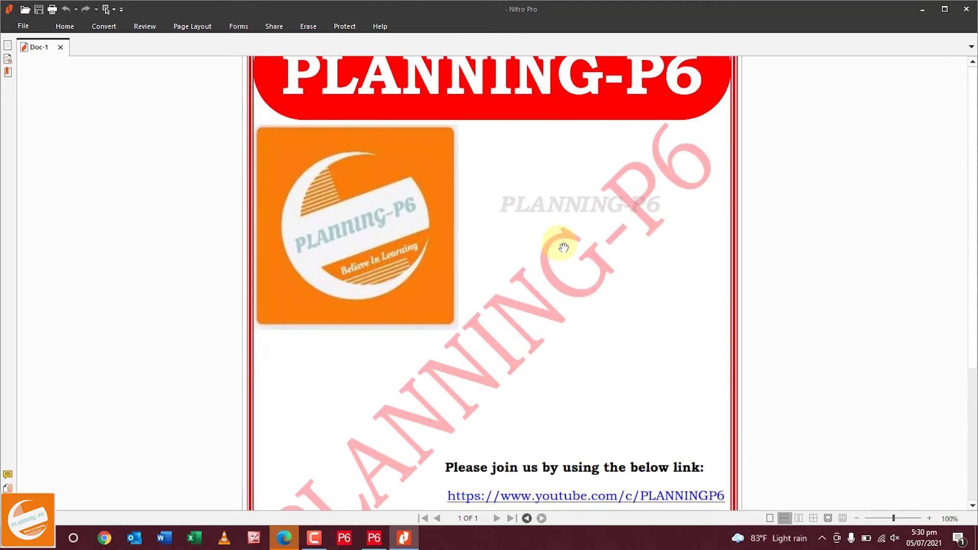
pyautogui.scroll(-3, 562, 245)
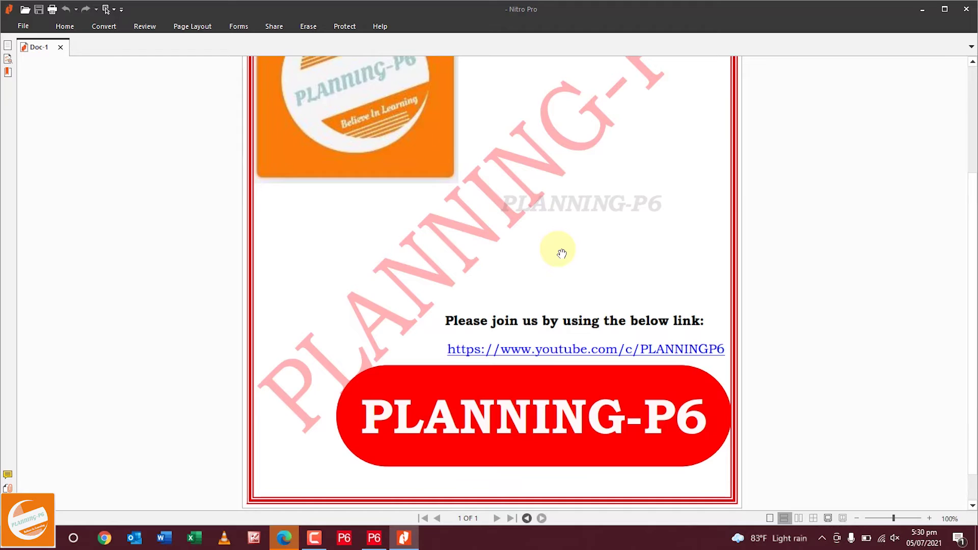
pyautogui.scroll(3, 560, 247)
pyautogui.scroll(-3, 560, 247)
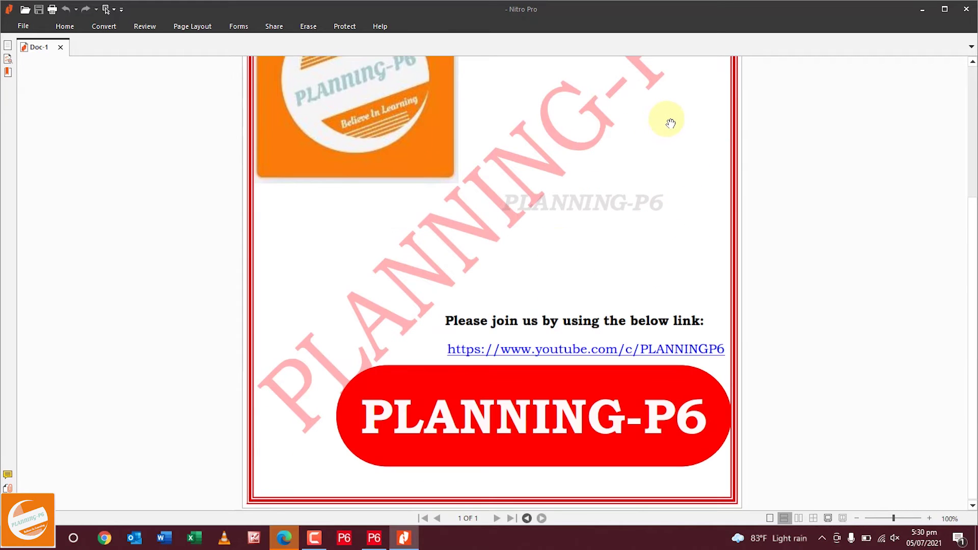
pyautogui.click(966, 18)
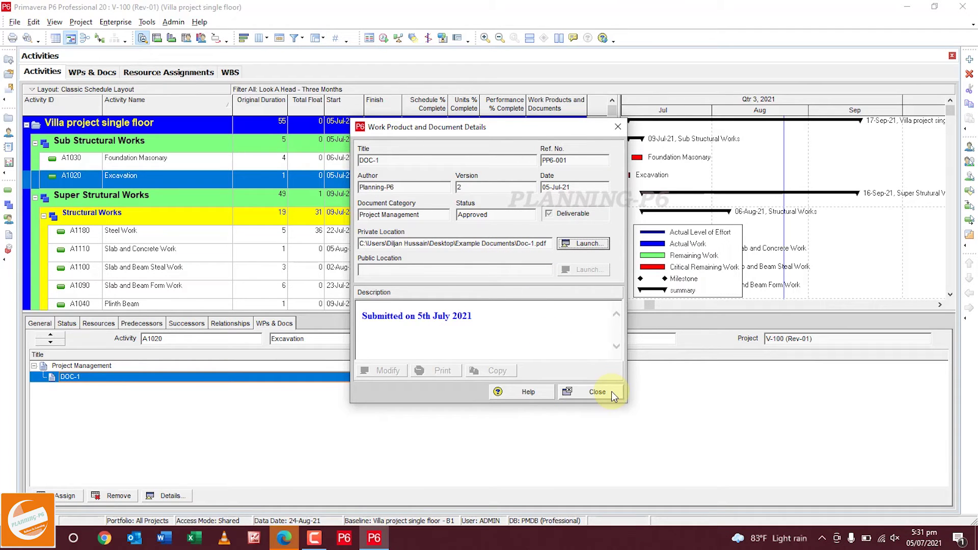
pyautogui.click(597, 392)
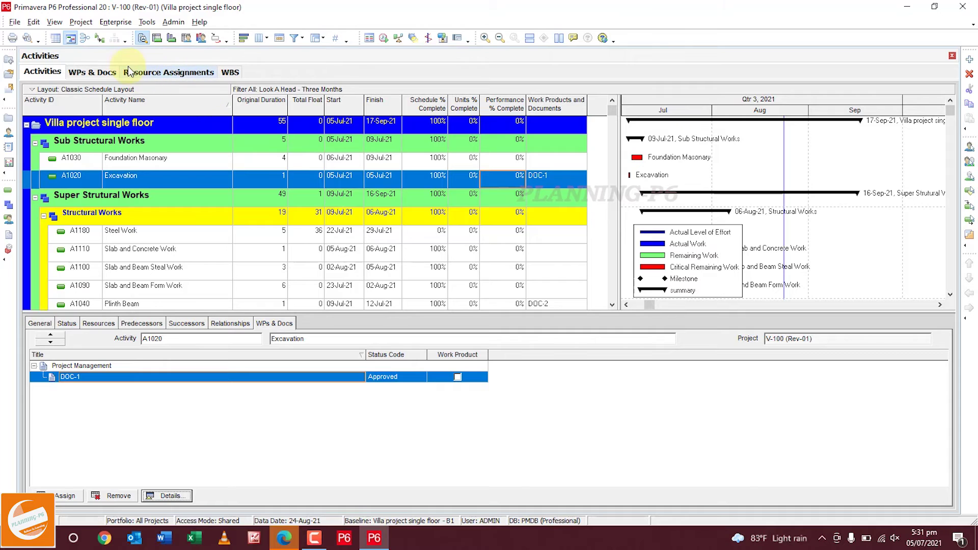
# Add a user defined field titled Project Management for Work Products and Documents.
pyautogui.click(113, 22)
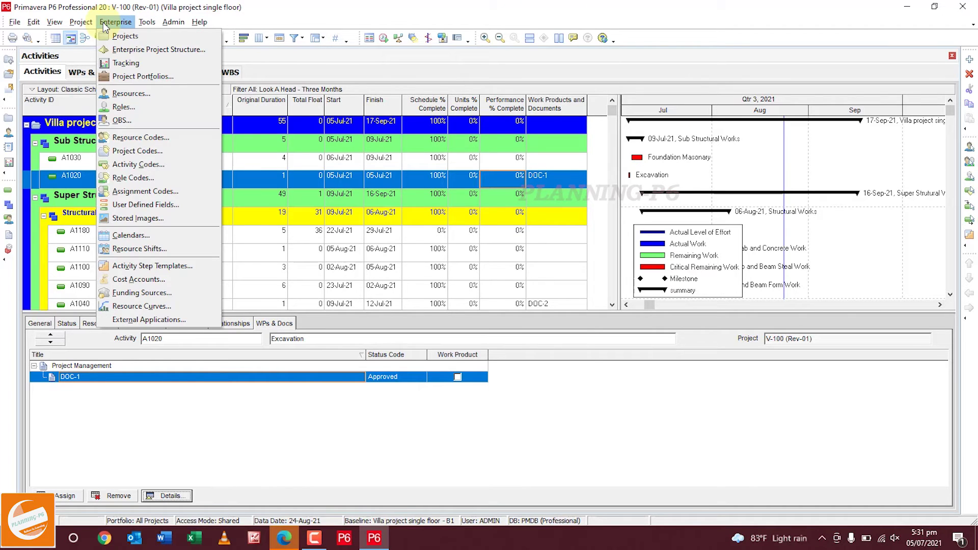
pyautogui.click(152, 203)
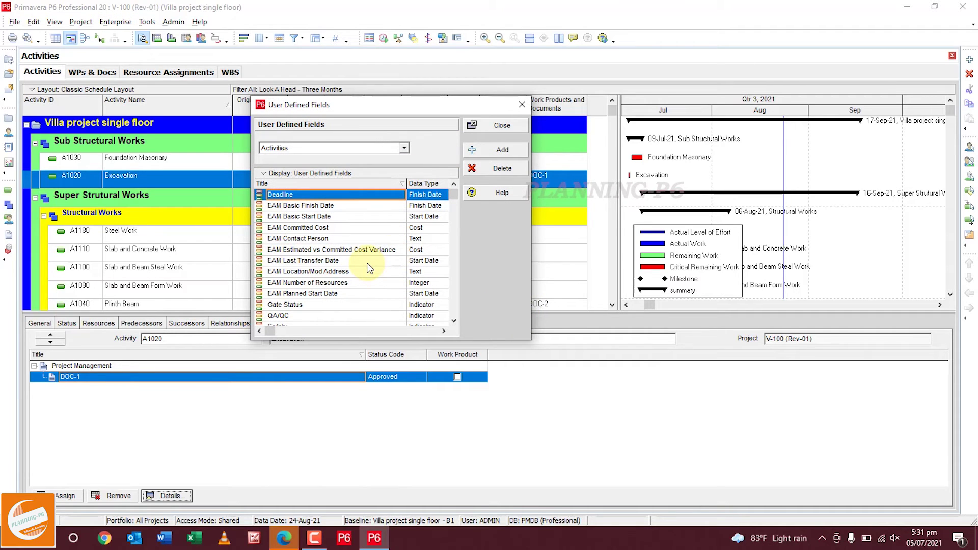
pyautogui.click(395, 149)
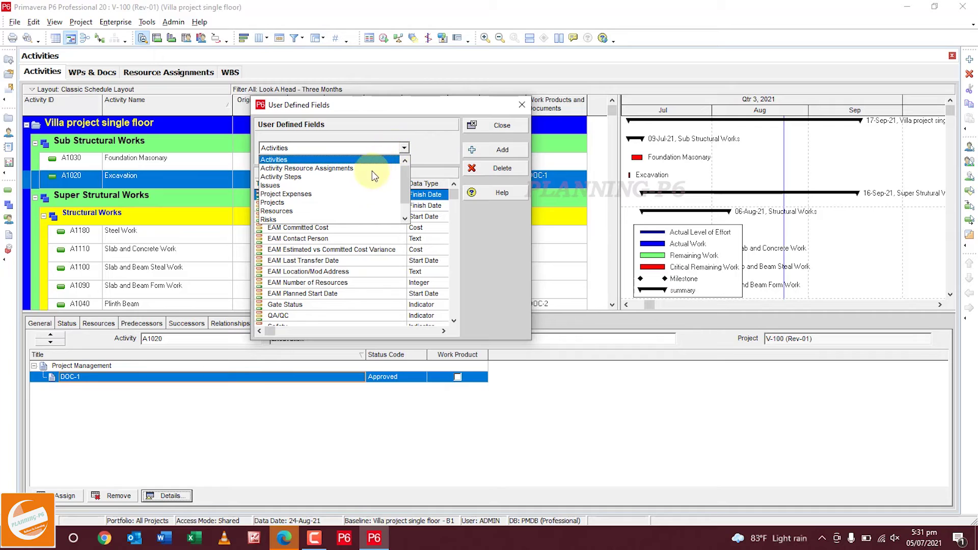
pyautogui.scroll(-1, 357, 173)
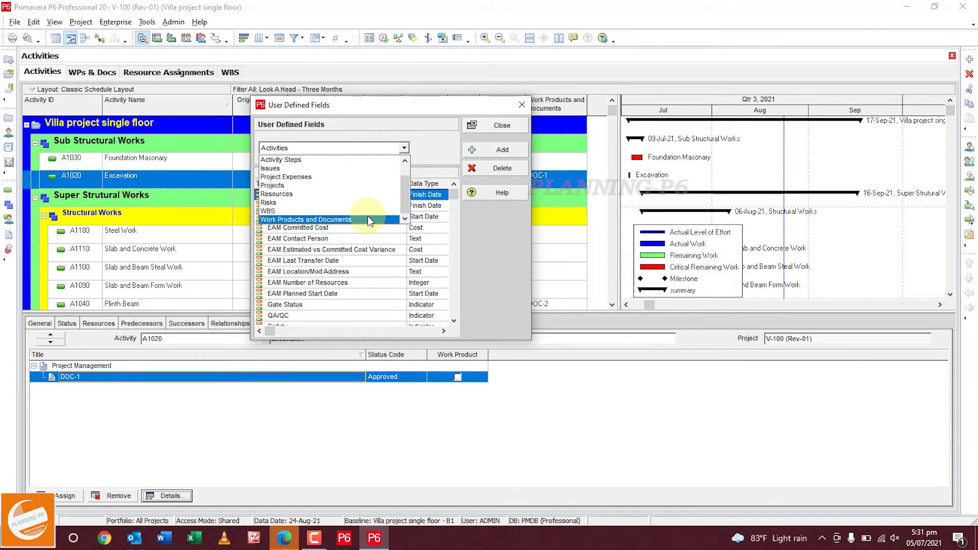
pyautogui.click(368, 218)
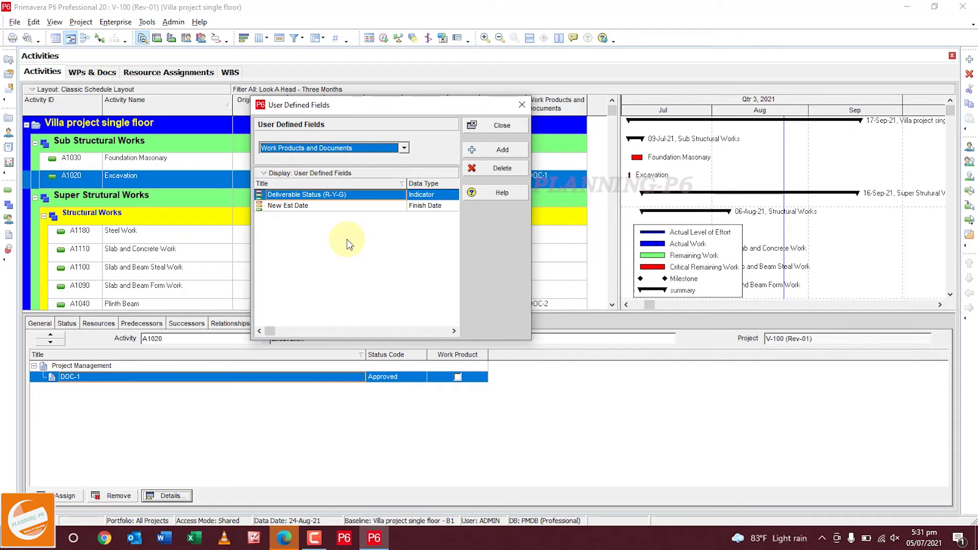
pyautogui.click(498, 149)
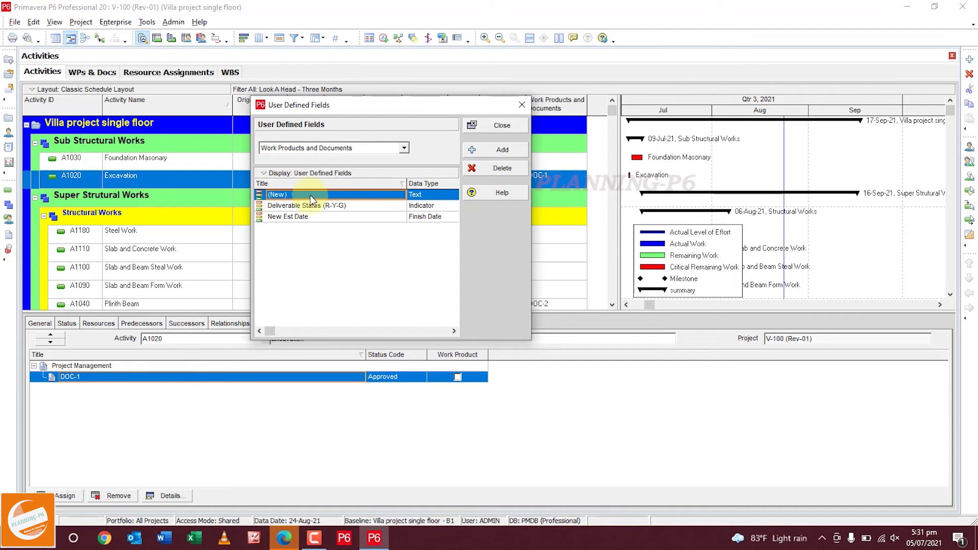
pyautogui.click(313, 193)
pyautogui.write('Peo')
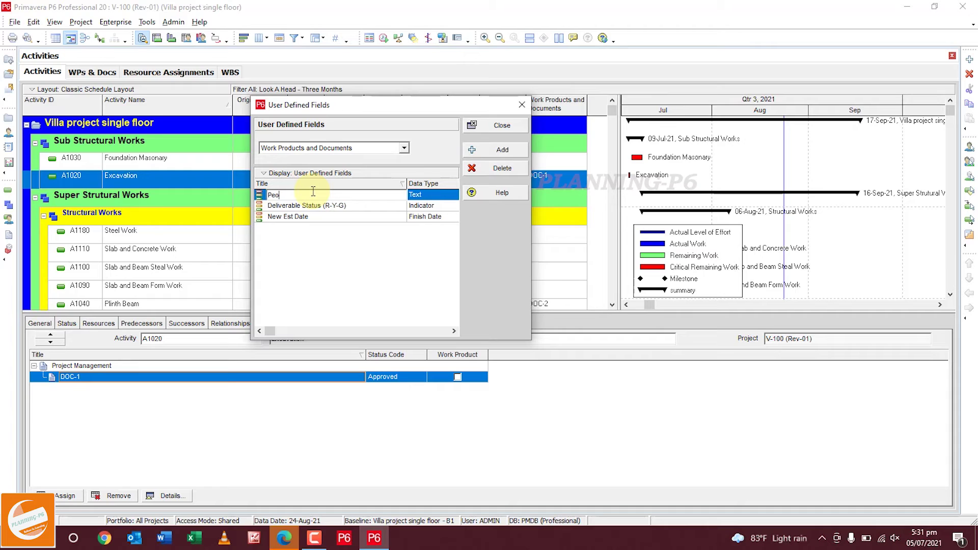
pyautogui.write('ject Management')
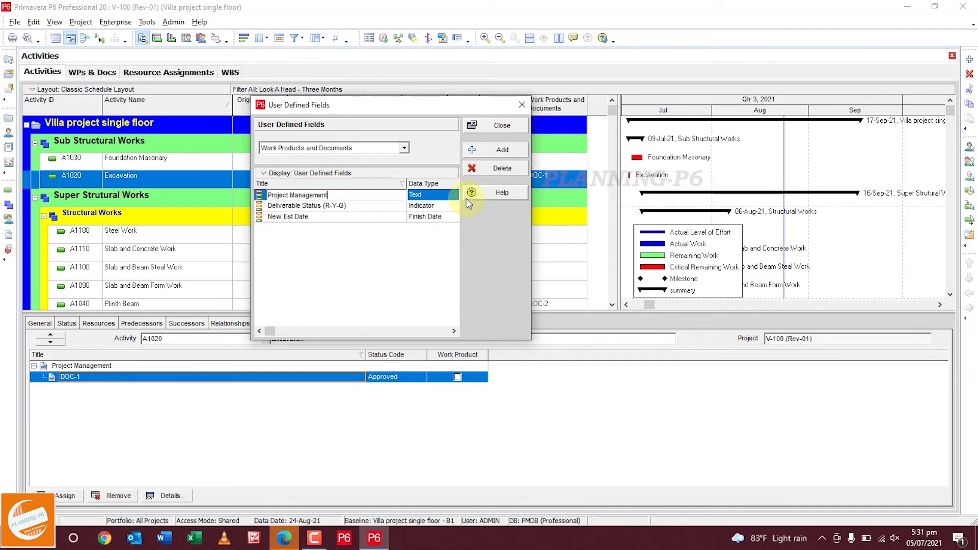
# Set the data type of Deliverable Status (R-Y-G) to Start Date, choose Project Management's data type, and close the user defined fields.
pyautogui.click(436, 193)
pyautogui.click(437, 196)
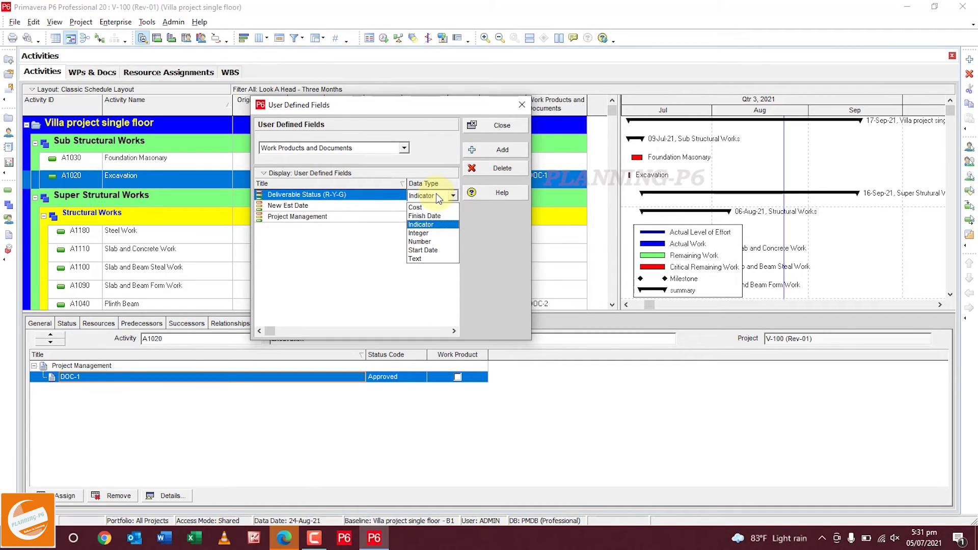
pyautogui.click(423, 250)
pyautogui.click(436, 217)
pyautogui.click(437, 217)
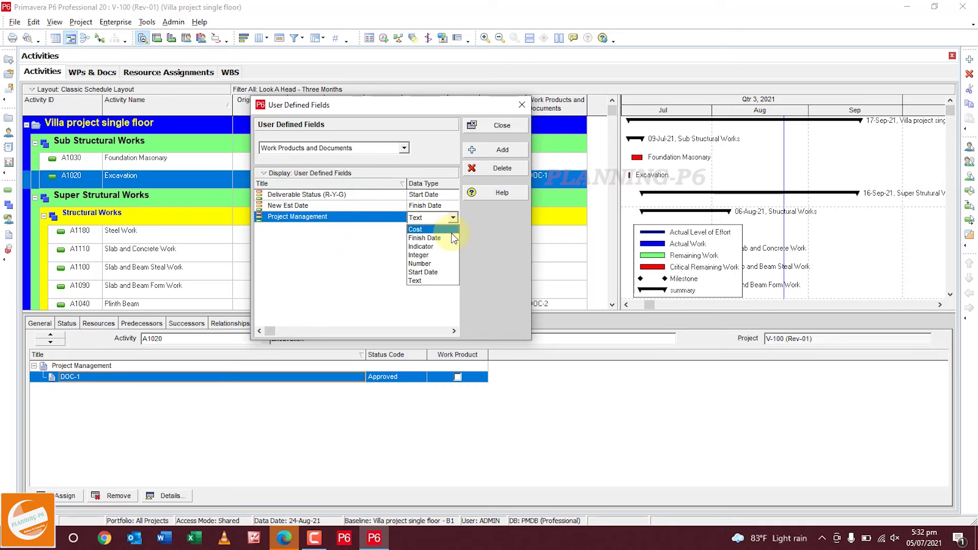
pyautogui.click(444, 277)
pyautogui.click(522, 107)
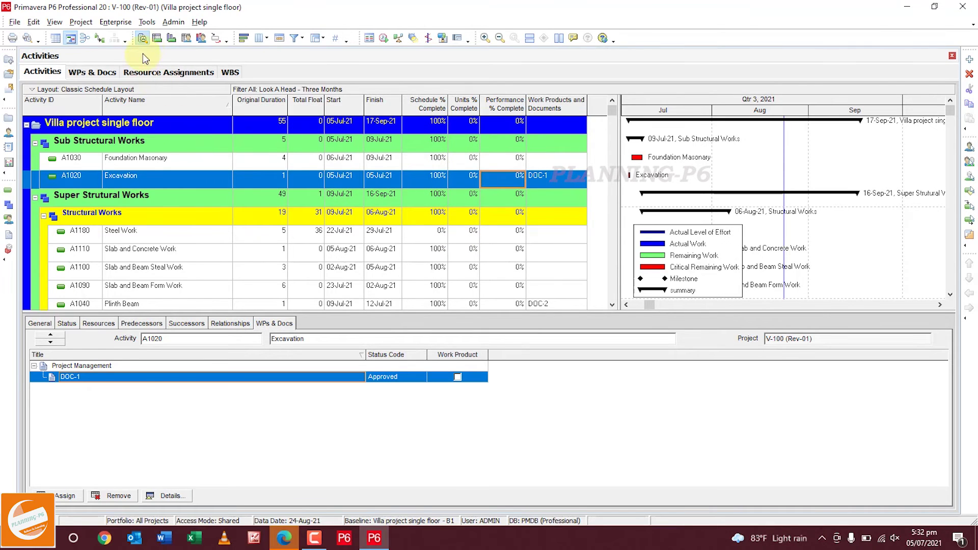
# Switch to the WPs & Docs view and check the print preview of the document list.
pyautogui.click(148, 23)
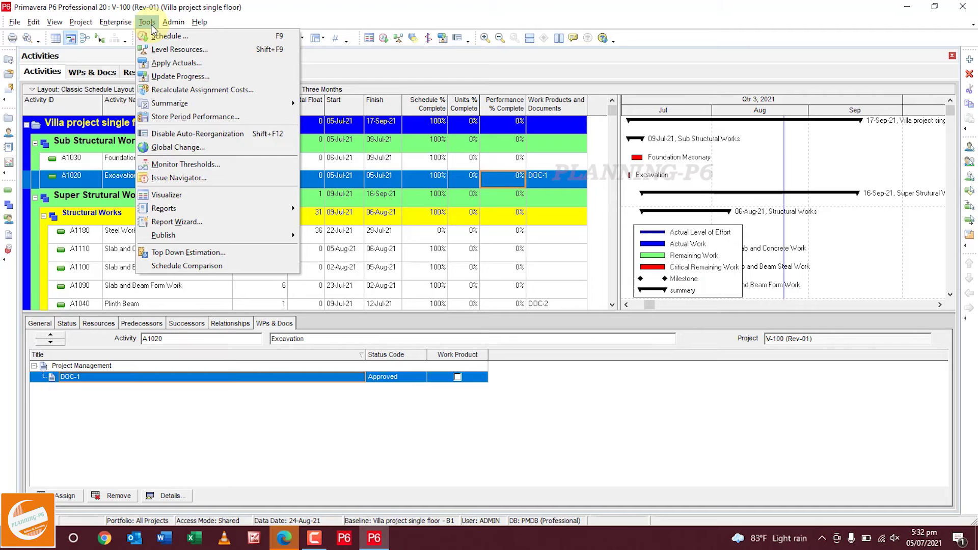
pyautogui.click(8, 234)
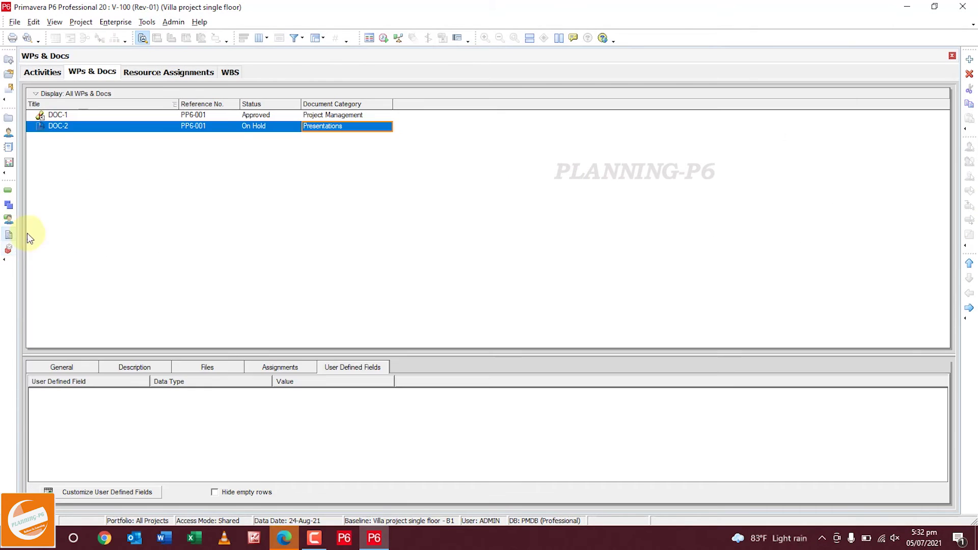
pyautogui.click(27, 38)
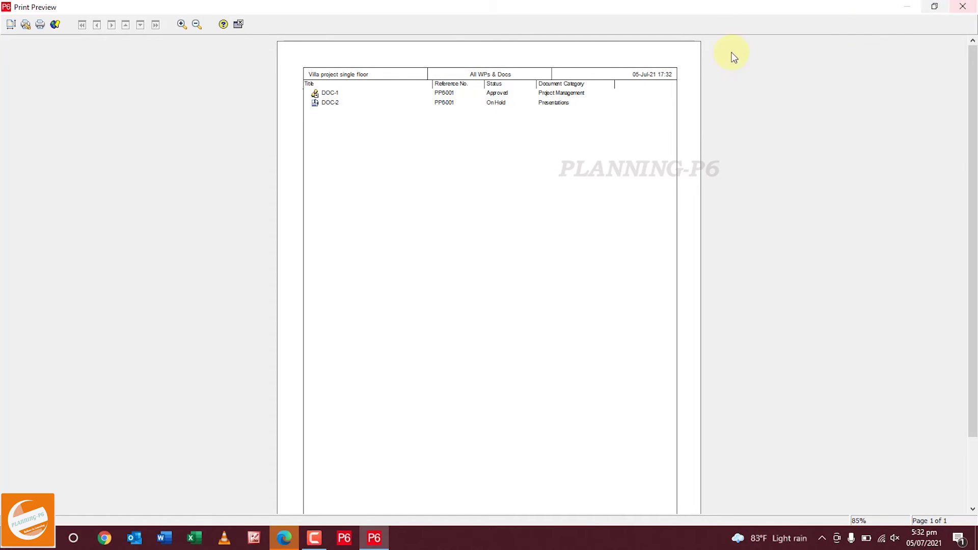
pyautogui.click(963, 6)
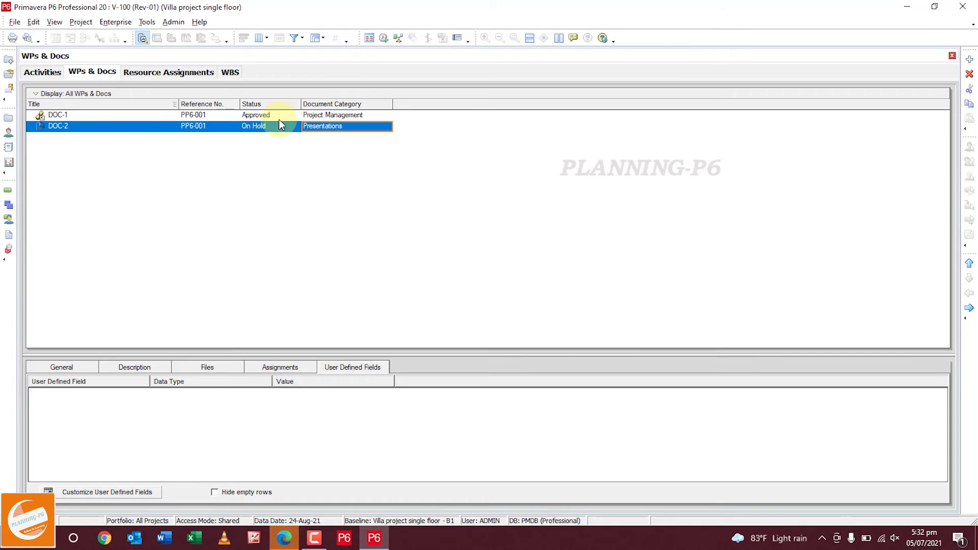
# Add the user defined Project Management column to the WPs & Docs list, placed after Document Category.
pyautogui.rightClick(448, 107)
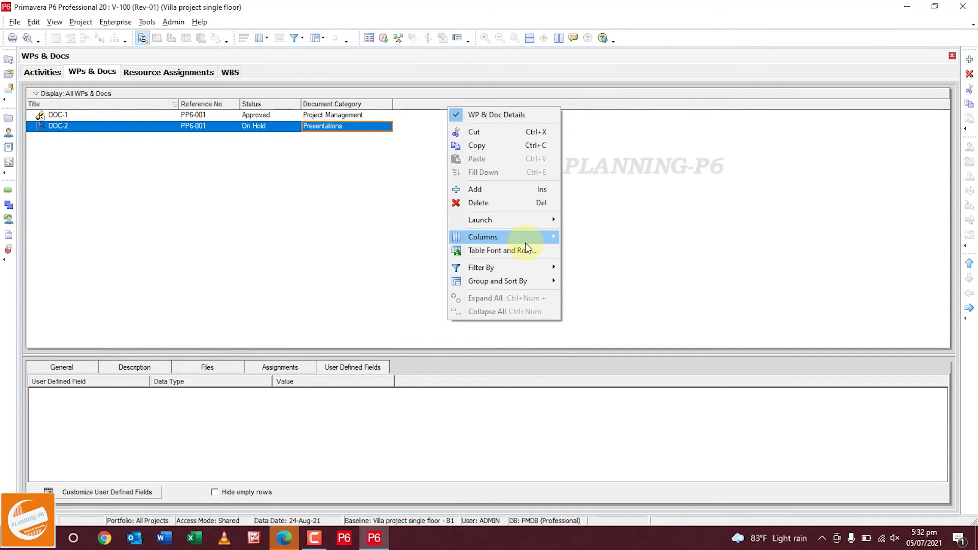
pyautogui.moveTo(509, 237)
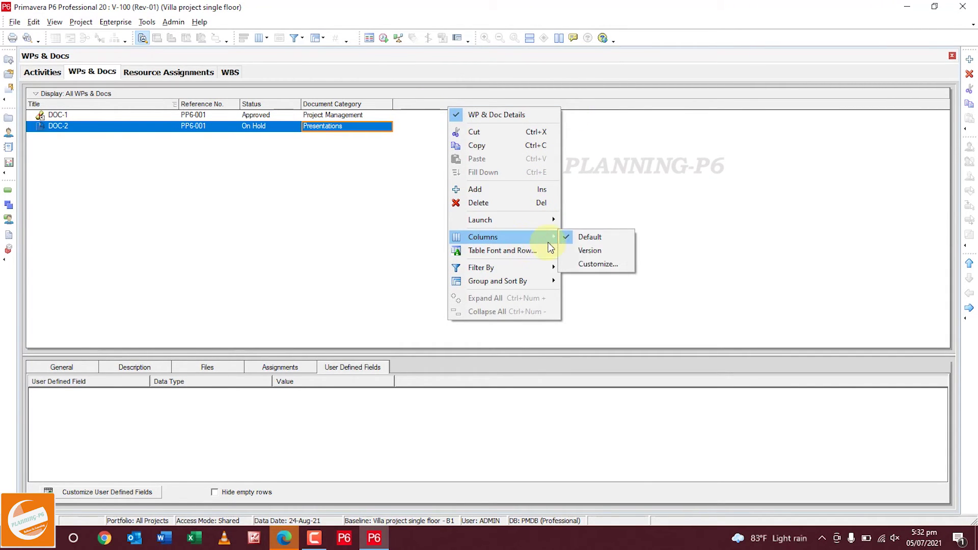
pyautogui.click(598, 264)
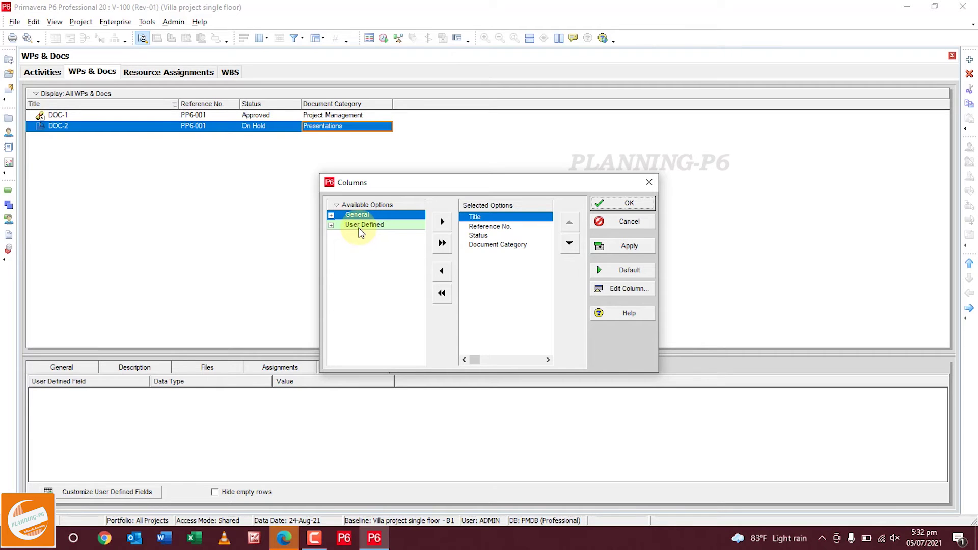
pyautogui.click(331, 226)
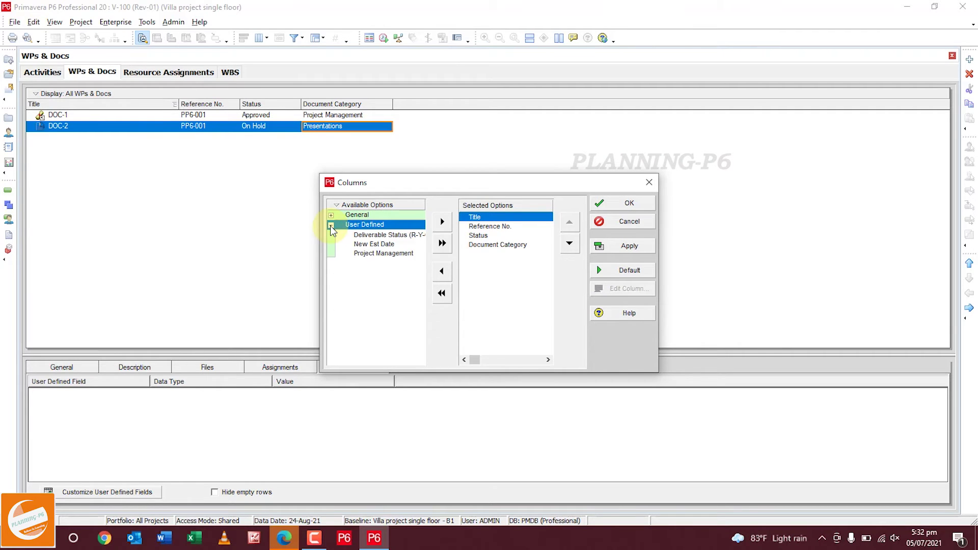
pyautogui.click(366, 255)
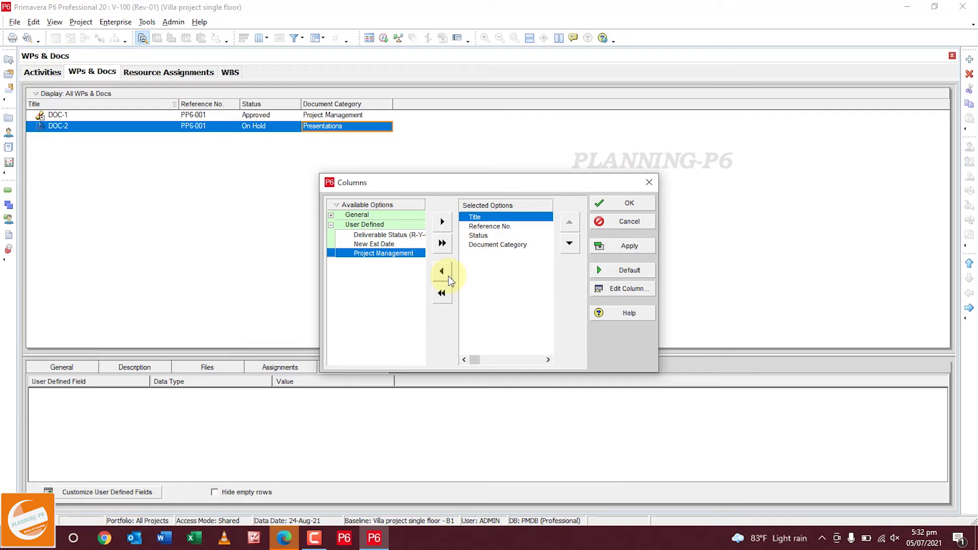
pyautogui.click(442, 222)
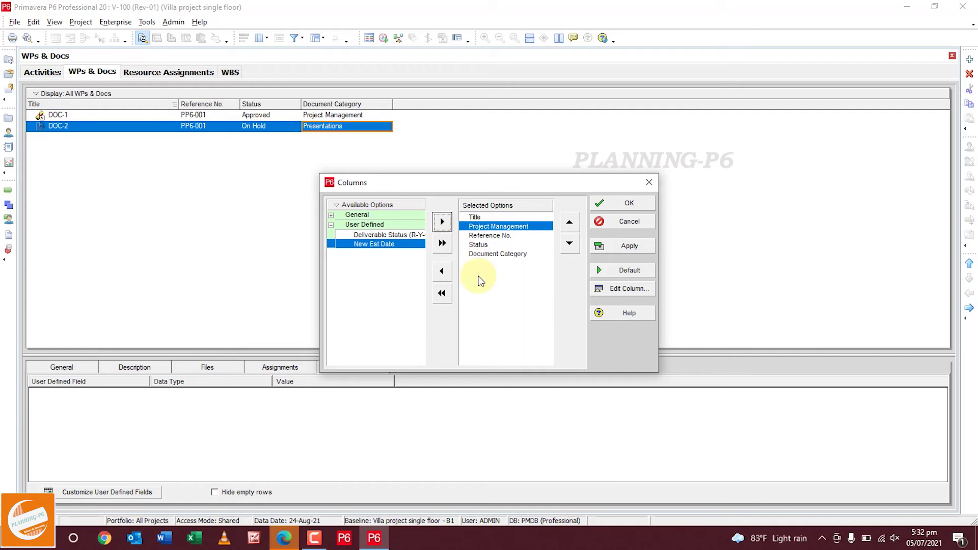
pyautogui.click(566, 249)
pyautogui.click(566, 249)
pyautogui.click(566, 249)
# Add the Deliverable, Revision Date and Version columns to the document list, apply them, and check the print preview.
pyautogui.click(332, 215)
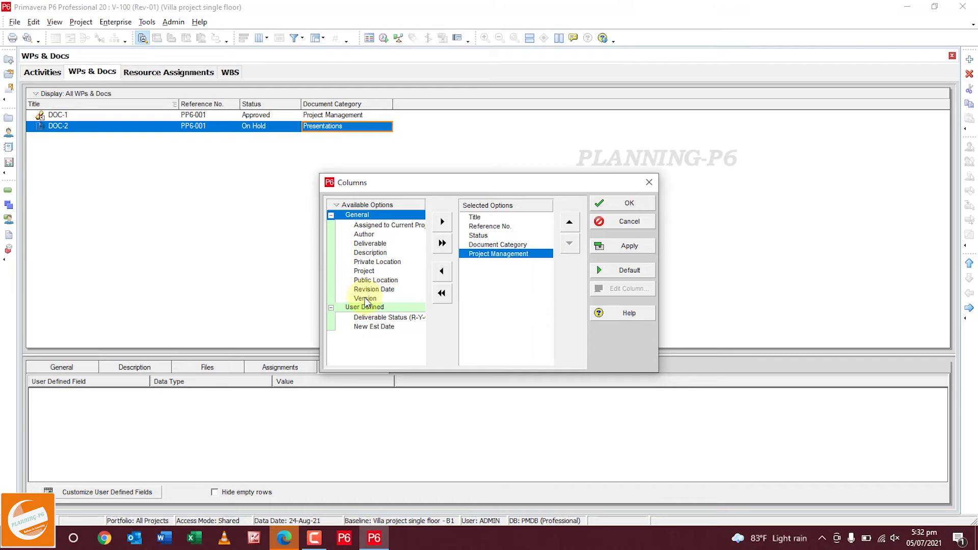
pyautogui.click(365, 244)
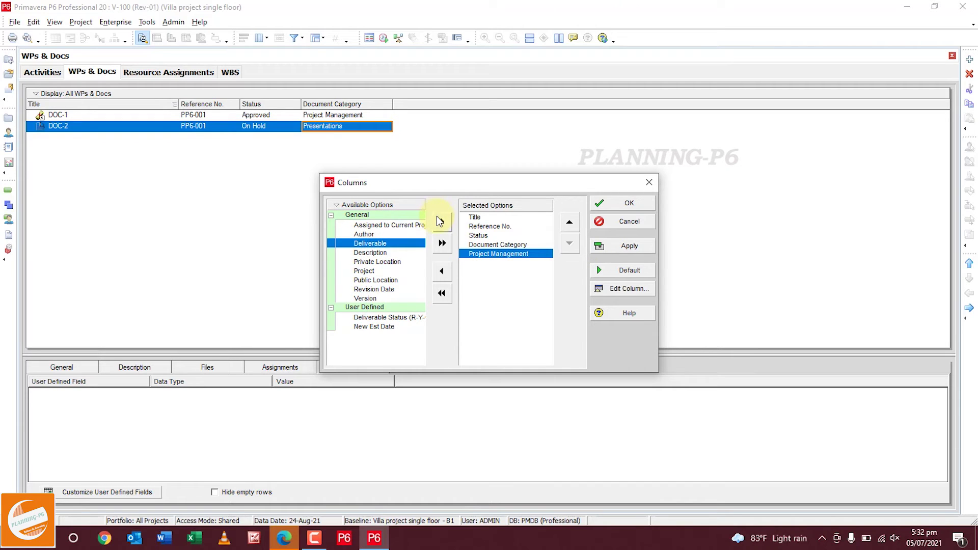
pyautogui.click(440, 222)
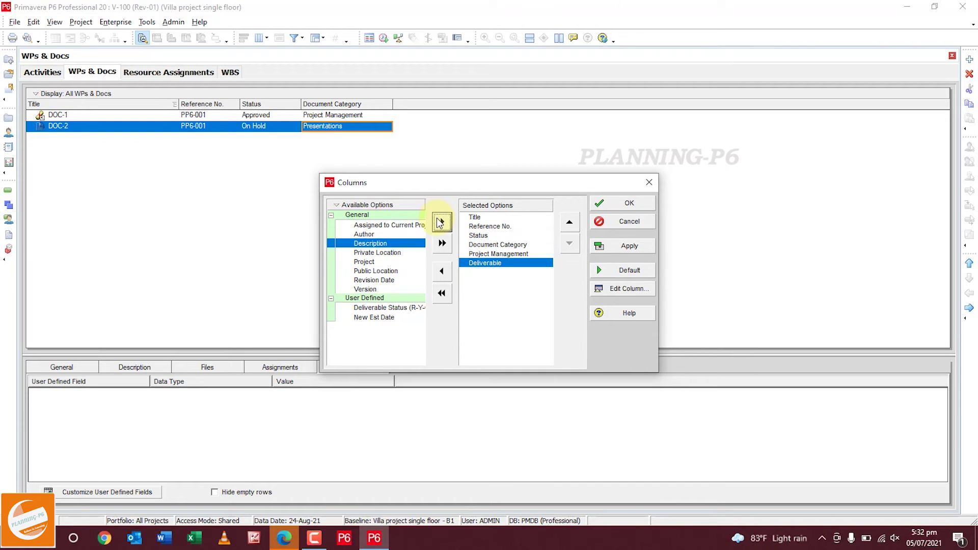
pyautogui.click(393, 253)
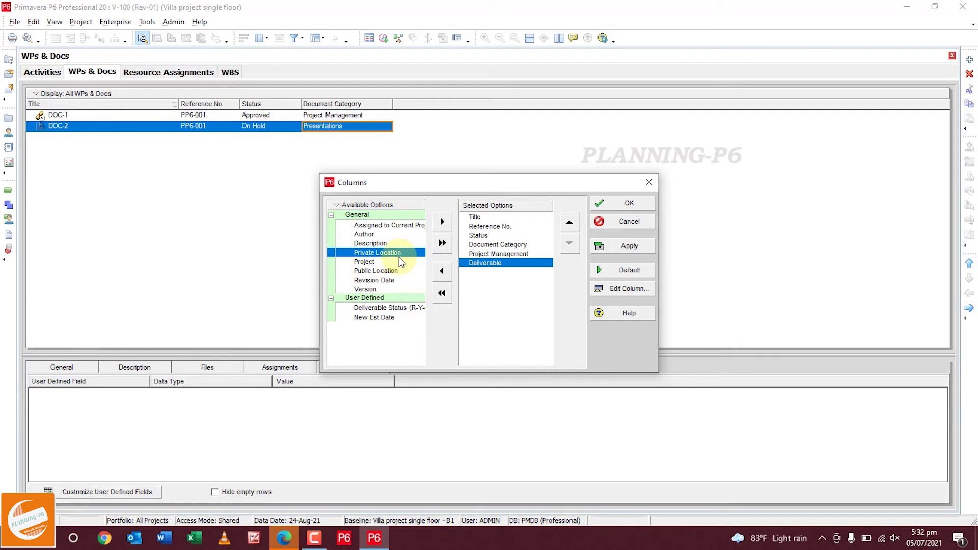
pyautogui.click(389, 271)
pyautogui.click(387, 263)
pyautogui.click(390, 280)
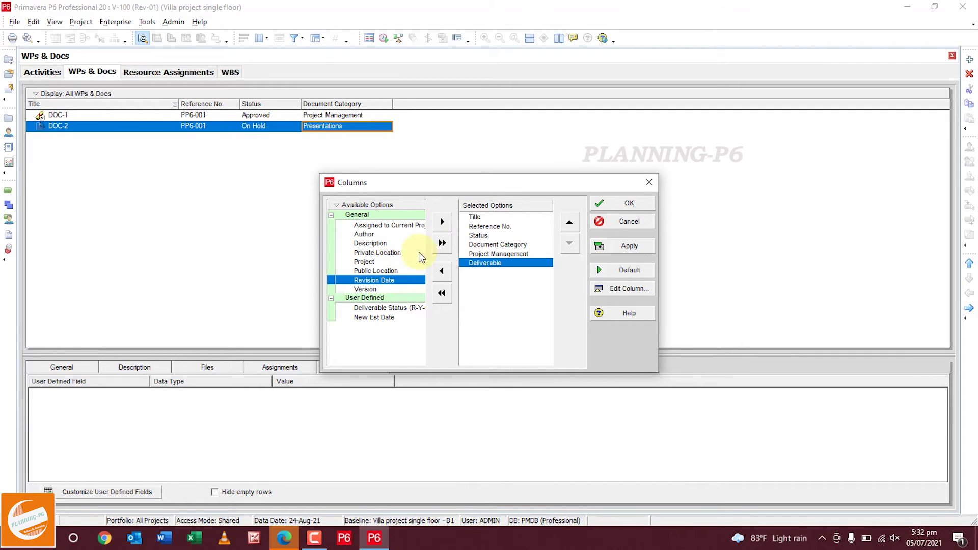
pyautogui.click(442, 222)
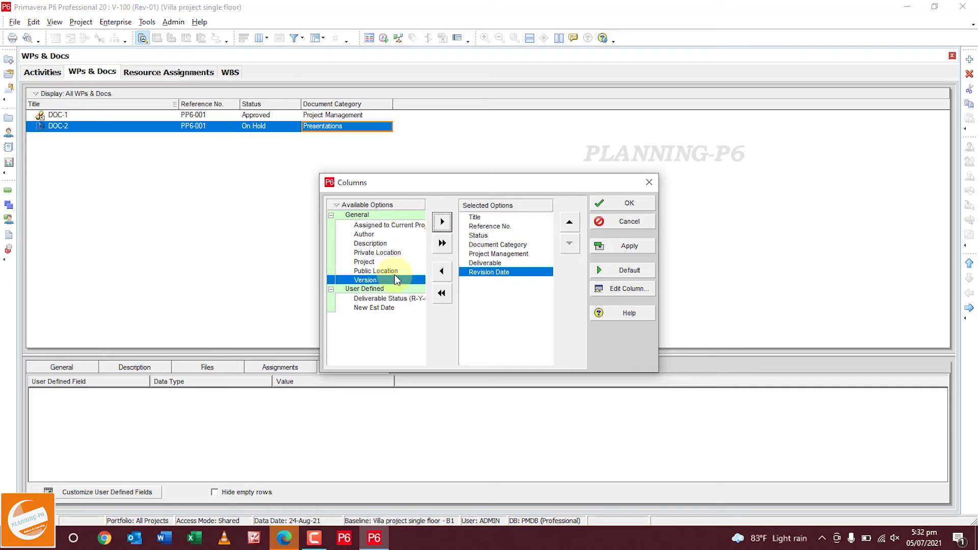
pyautogui.click(443, 223)
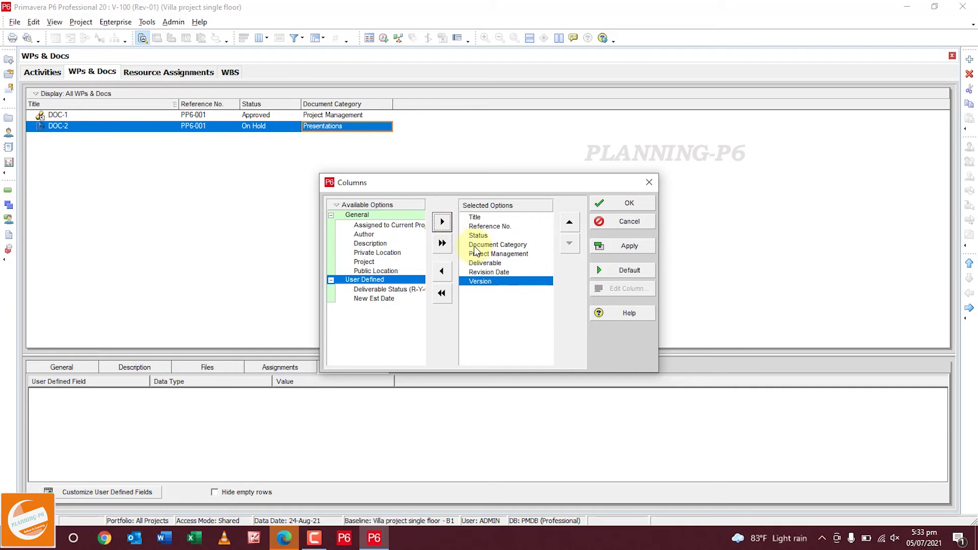
pyautogui.click(605, 245)
pyautogui.click(617, 205)
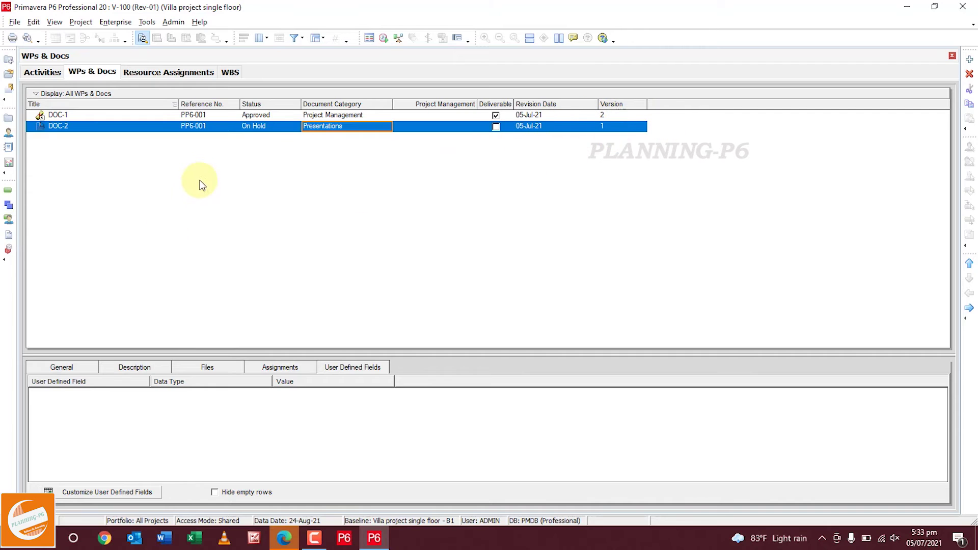
pyautogui.click(26, 38)
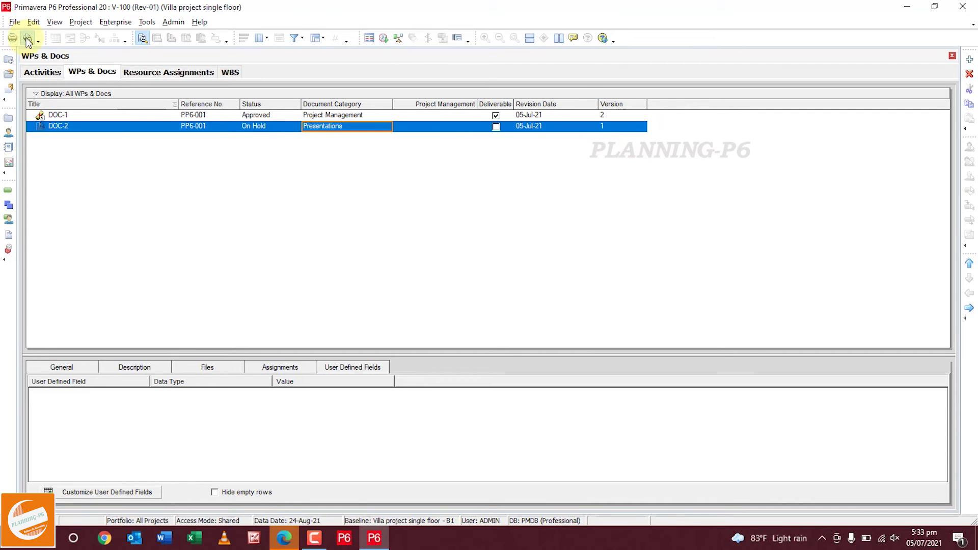
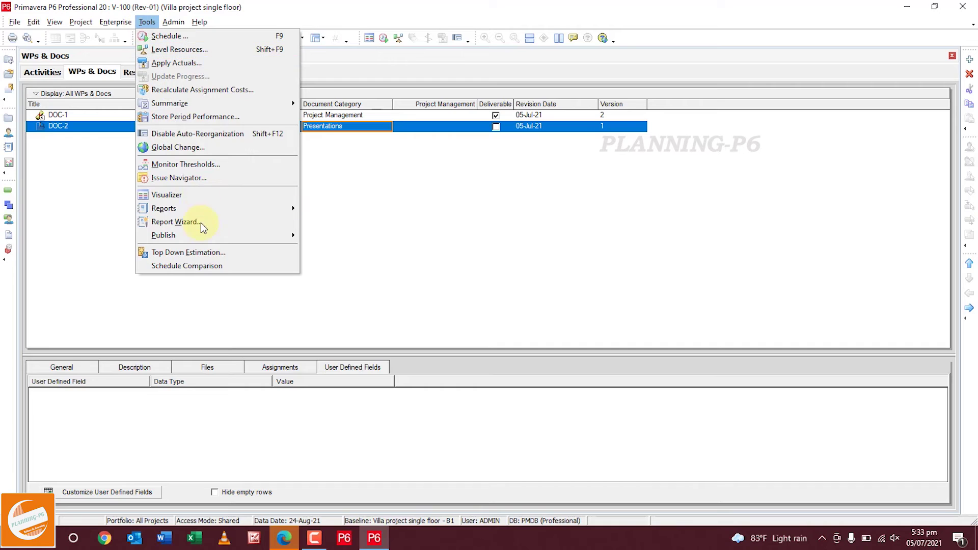
# Start a new report in the Report Wizard with Work Products and Documents as its subject area.
pyautogui.click(201, 225)
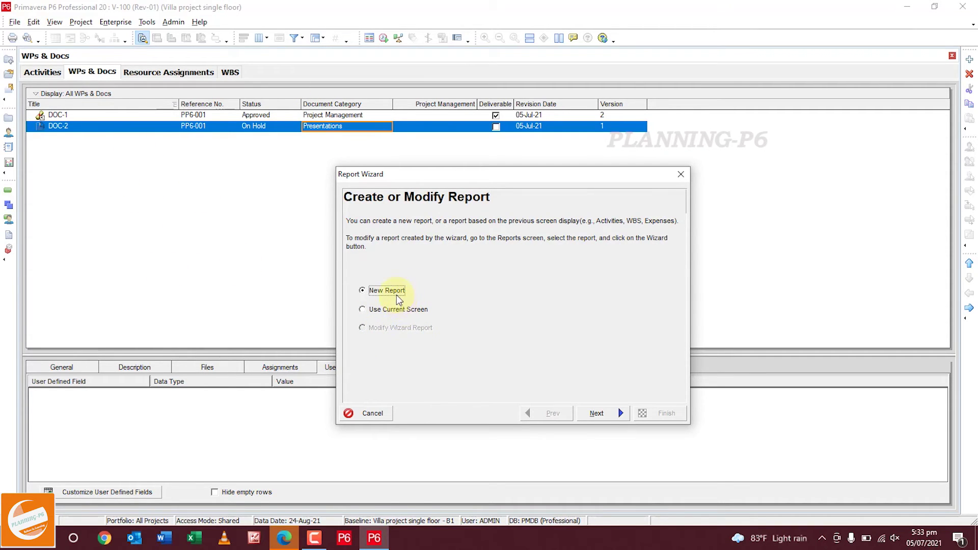
pyautogui.click(595, 413)
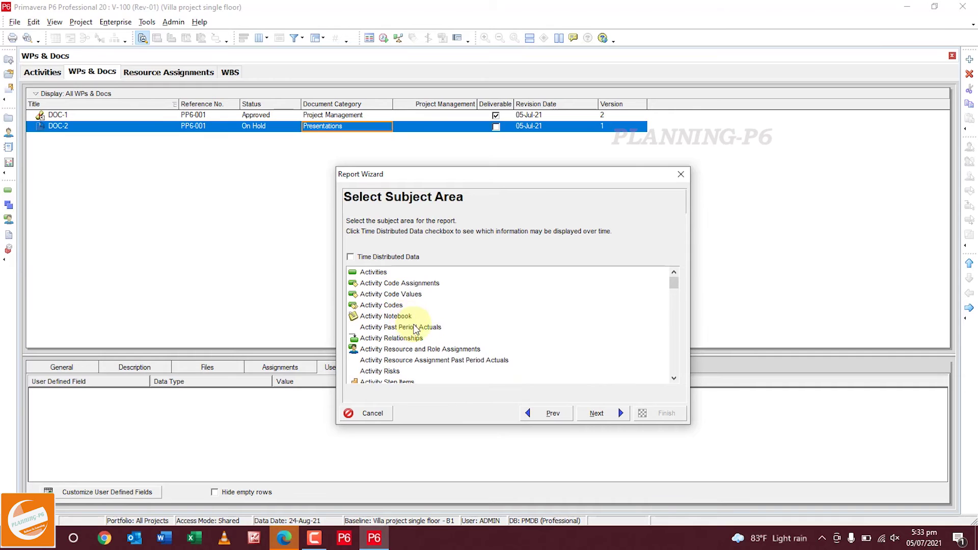
pyautogui.scroll(-4, 413, 331)
pyautogui.scroll(2, 421, 336)
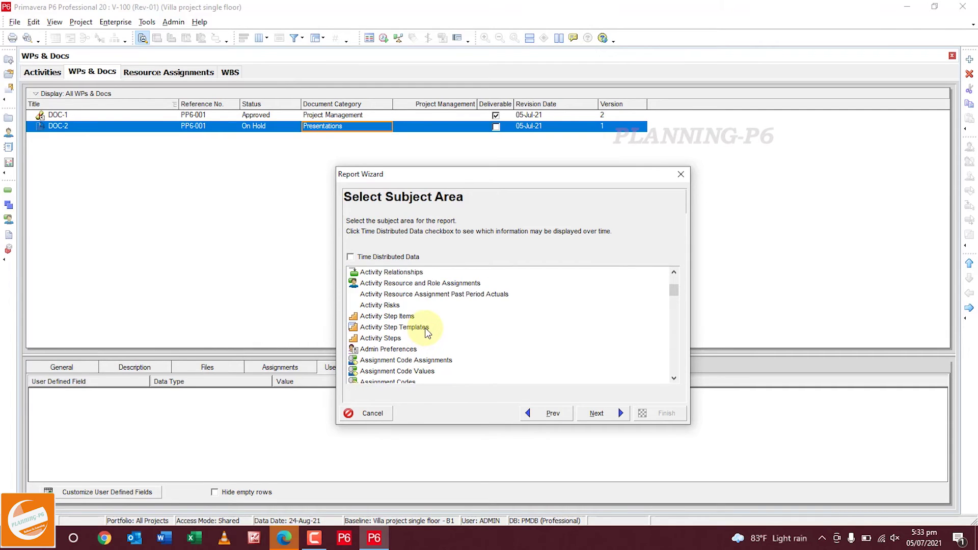
pyautogui.scroll(-1, 426, 336)
pyautogui.scroll(-2, 427, 336)
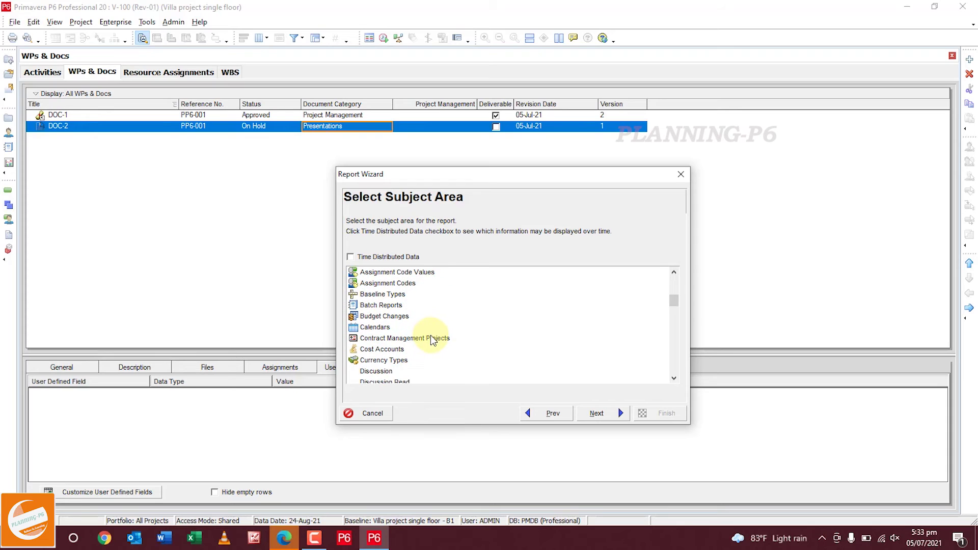
pyautogui.scroll(-2, 430, 336)
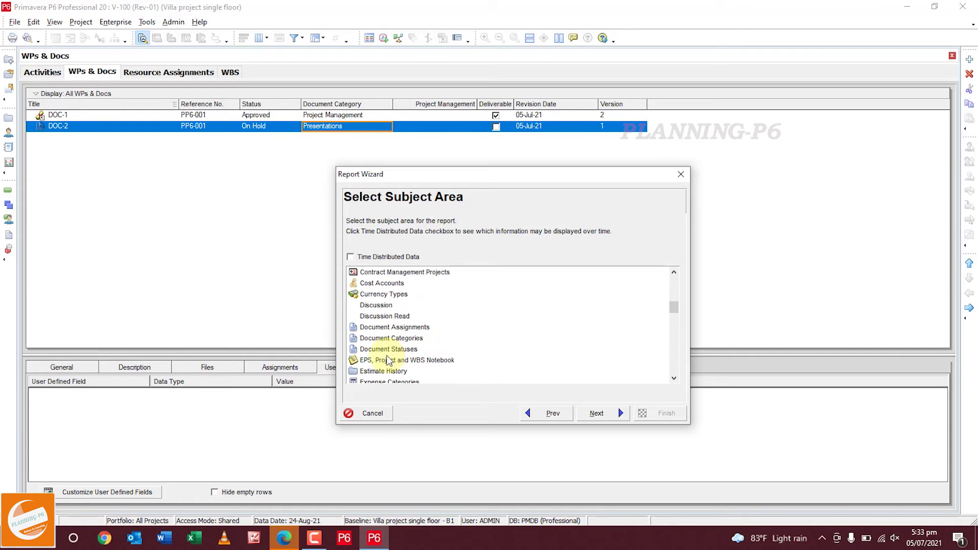
pyautogui.scroll(-3, 441, 350)
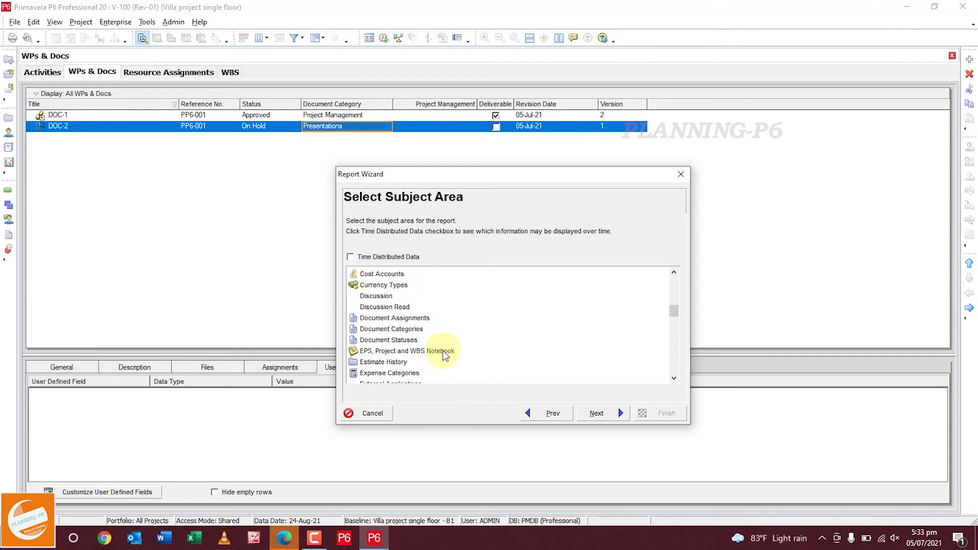
pyautogui.scroll(-4, 443, 354)
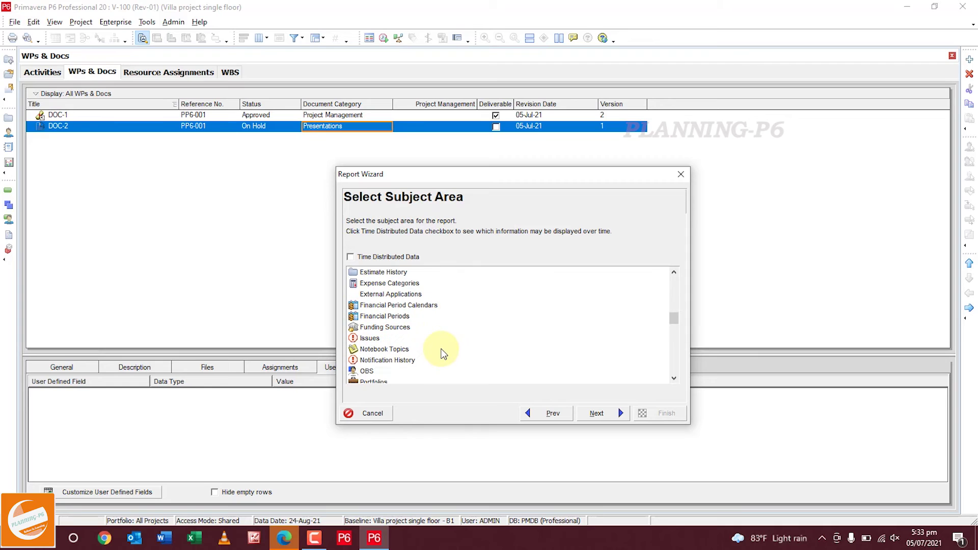
pyautogui.scroll(-4, 442, 349)
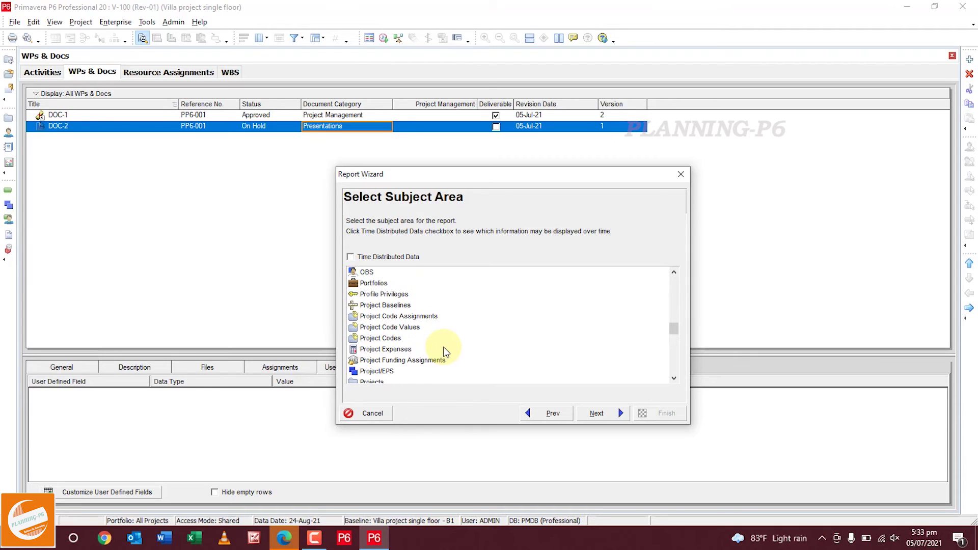
pyautogui.scroll(-4, 446, 351)
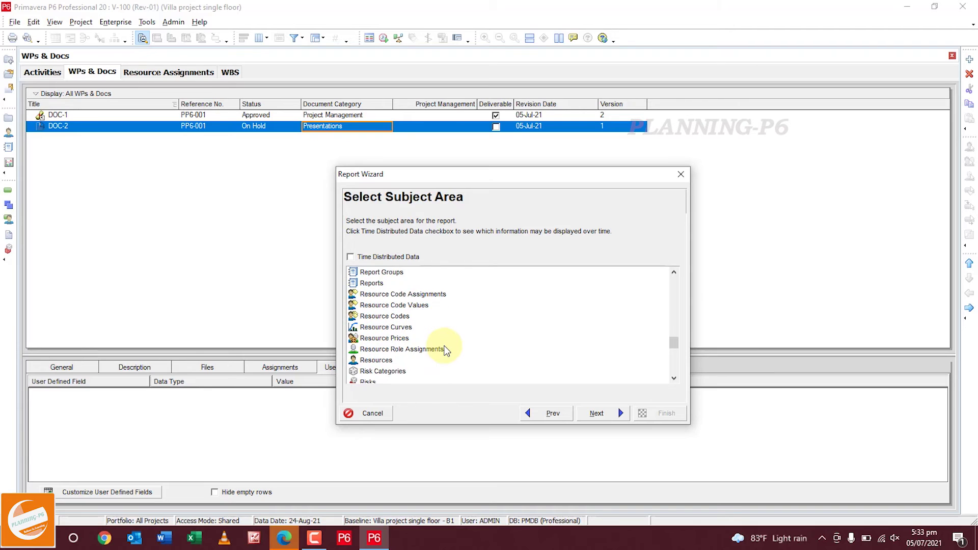
pyautogui.scroll(-1, 445, 350)
pyautogui.scroll(-3, 442, 349)
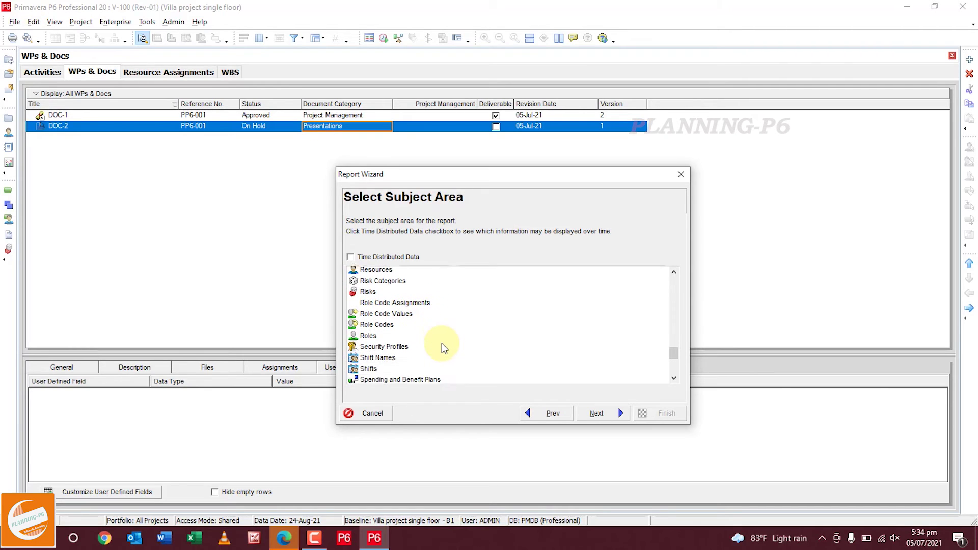
pyautogui.scroll(-2, 442, 349)
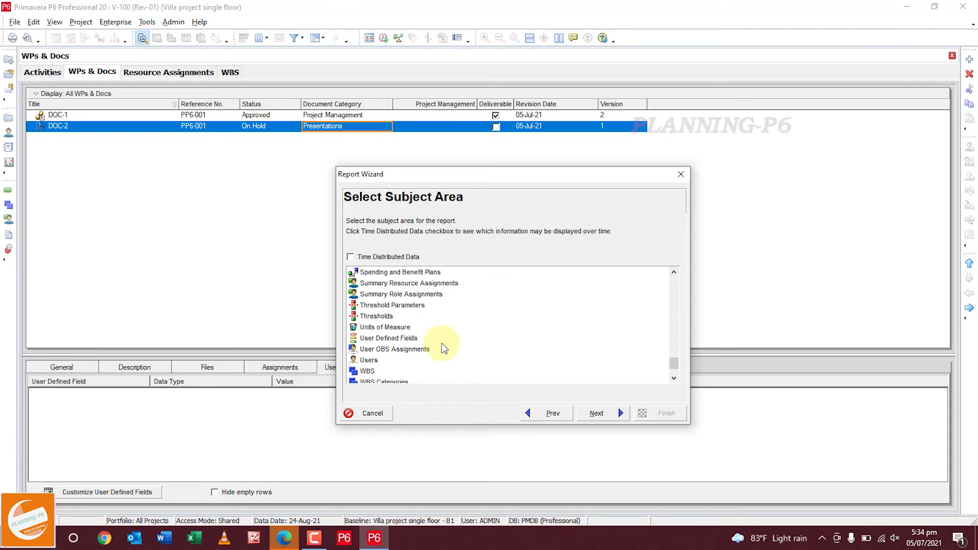
pyautogui.scroll(-1, 442, 344)
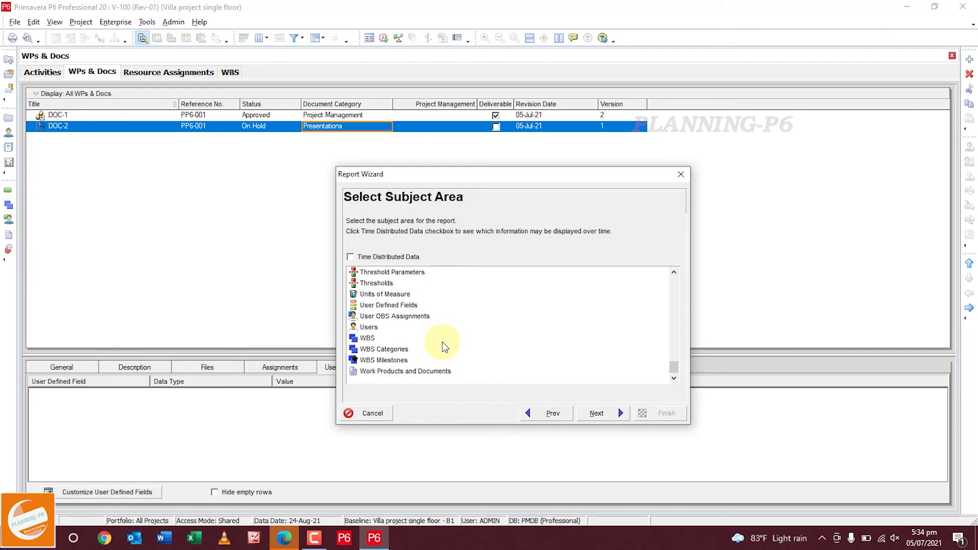
pyautogui.click(418, 372)
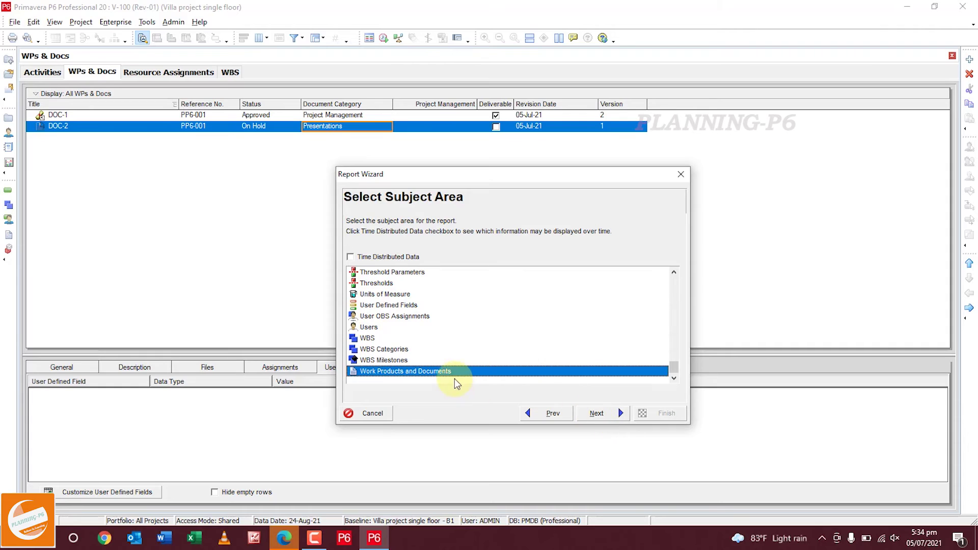
pyautogui.click(599, 413)
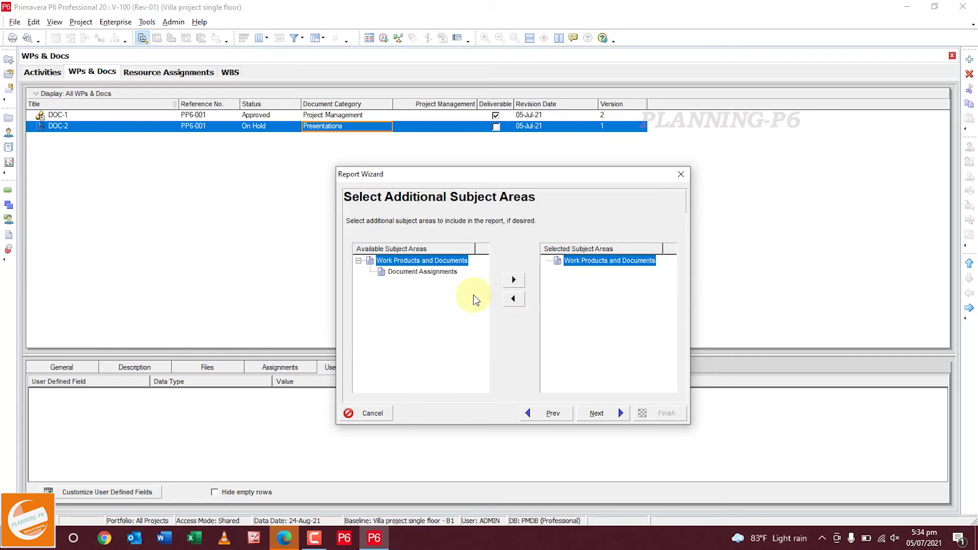
# Include Document Assignments as an additional subject area of the report and proceed to configuring the selected subject areas.
pyautogui.click(408, 272)
pyautogui.click(514, 280)
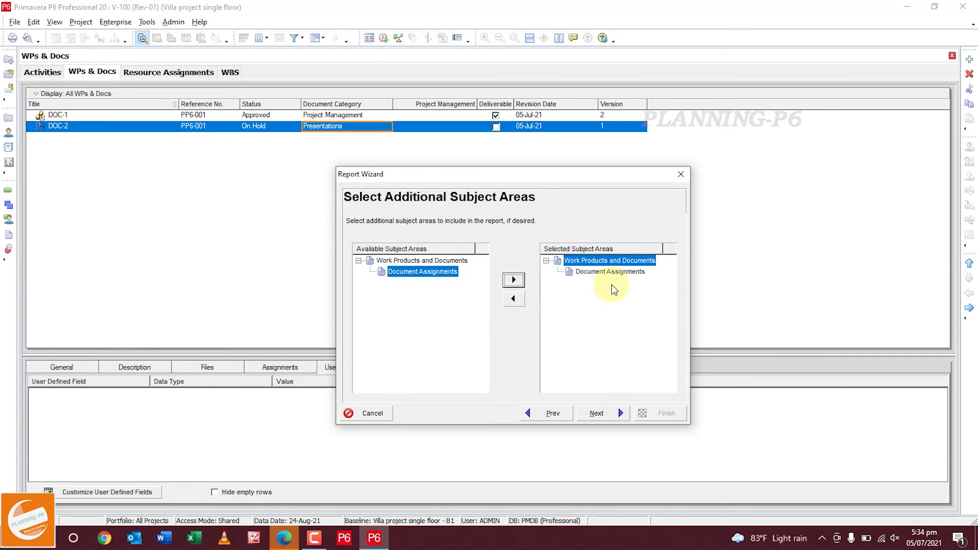
pyautogui.click(617, 416)
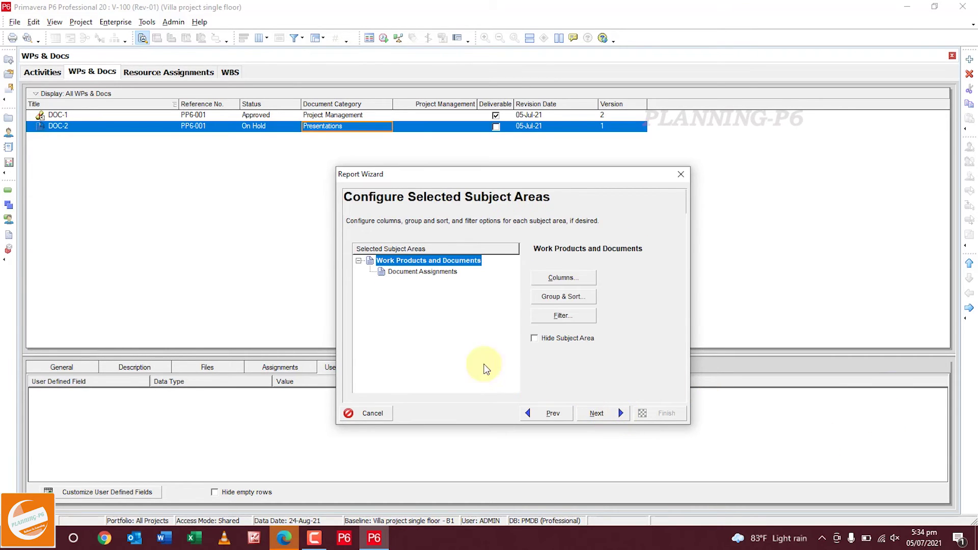
# Add the Assigned to Current Project, Deliverable, Author, Description, Project, Public Location, Revision Date and Version columns to the Work Products and Documents subject area.
pyautogui.click(569, 275)
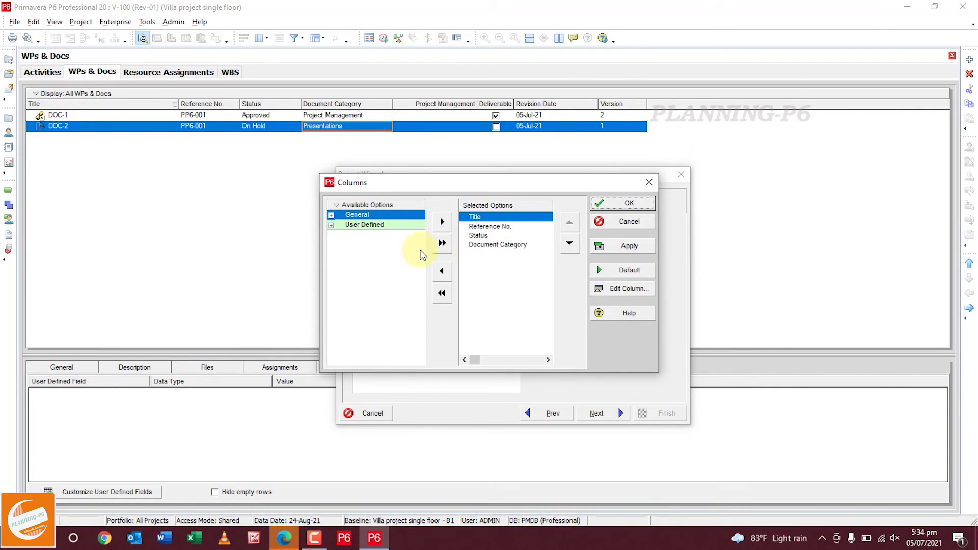
pyautogui.click(331, 215)
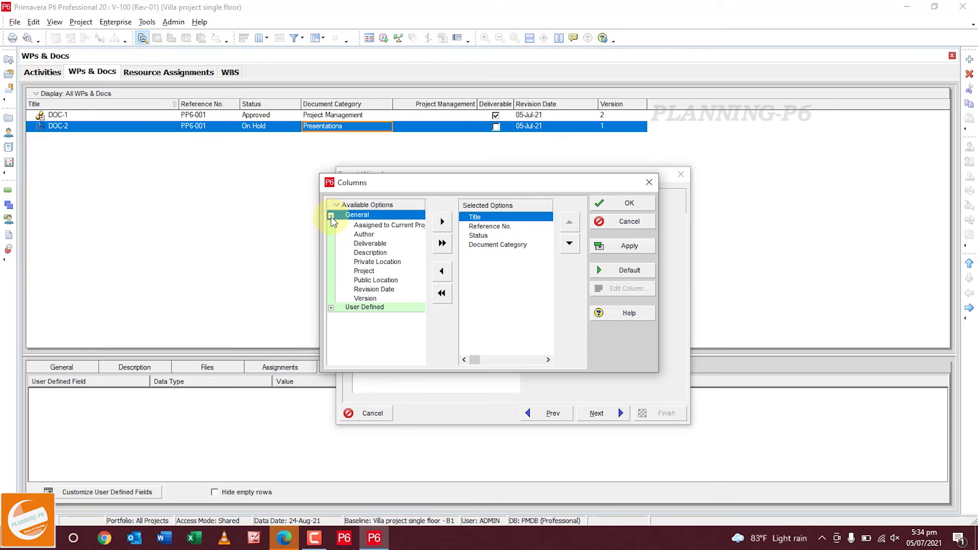
pyautogui.click(512, 247)
pyautogui.click(387, 226)
pyautogui.doubleClick(387, 226)
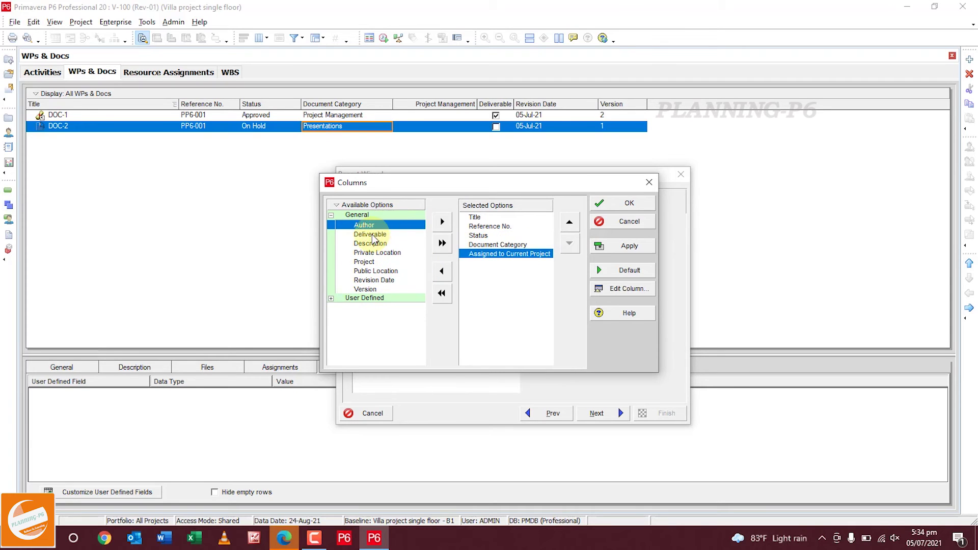
pyautogui.doubleClick(380, 234)
pyautogui.doubleClick(377, 227)
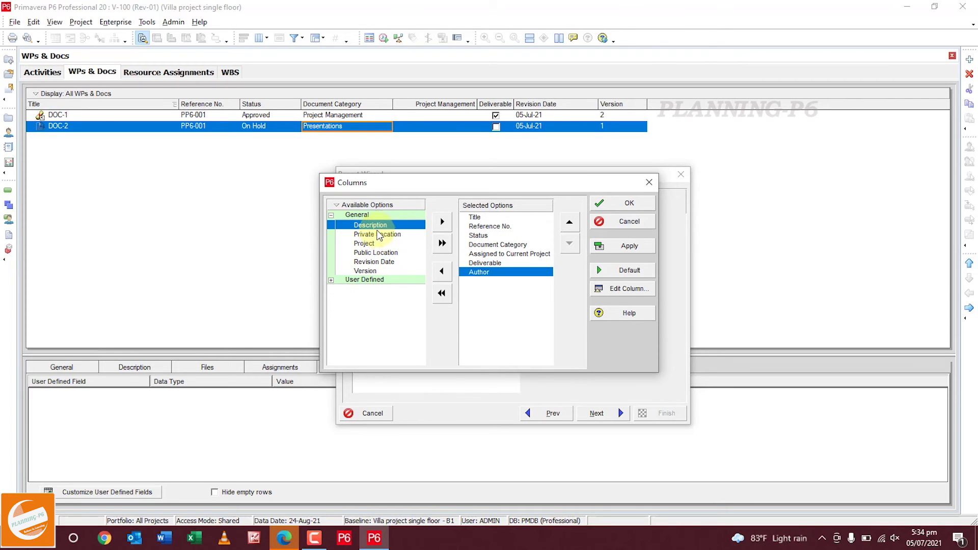
pyautogui.doubleClick(378, 229)
pyautogui.doubleClick(378, 233)
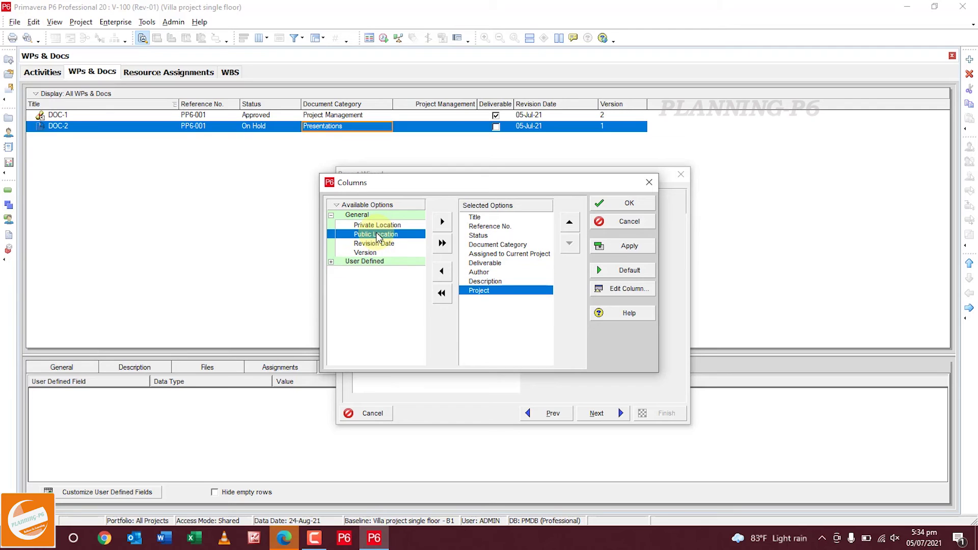
pyautogui.doubleClick(378, 233)
pyautogui.doubleClick(377, 234)
pyautogui.doubleClick(377, 234)
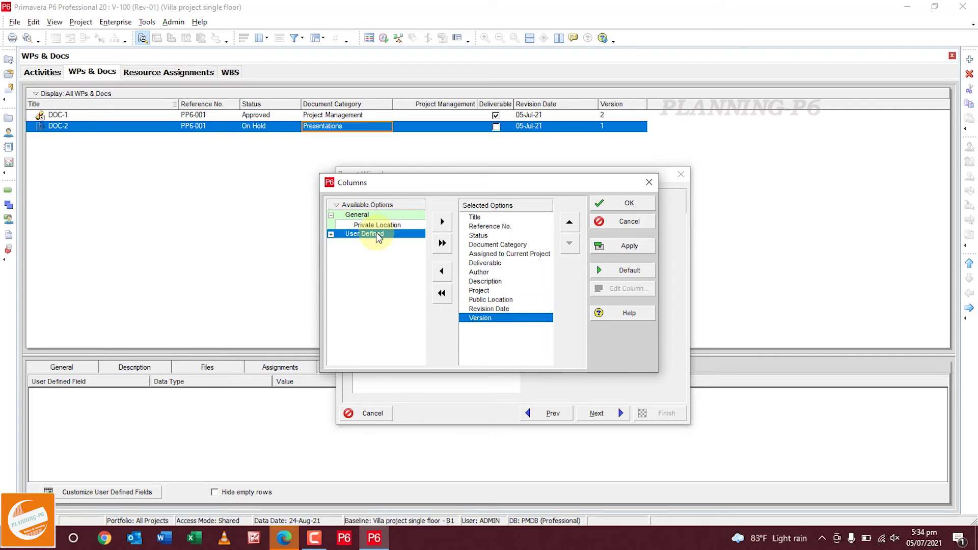
# Add the user defined Project Management column to the report and apply the column selection.
pyautogui.click(330, 235)
pyautogui.doubleClick(377, 262)
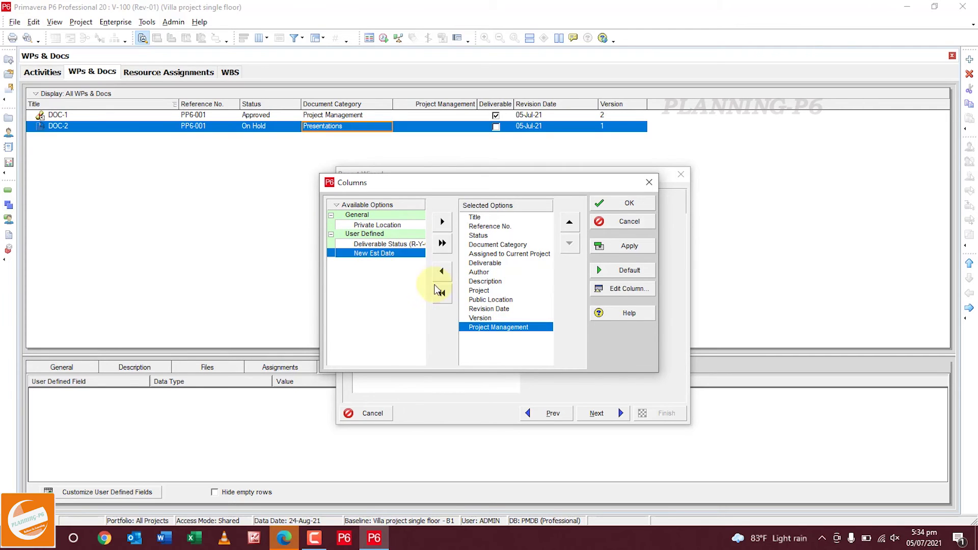
pyautogui.click(634, 250)
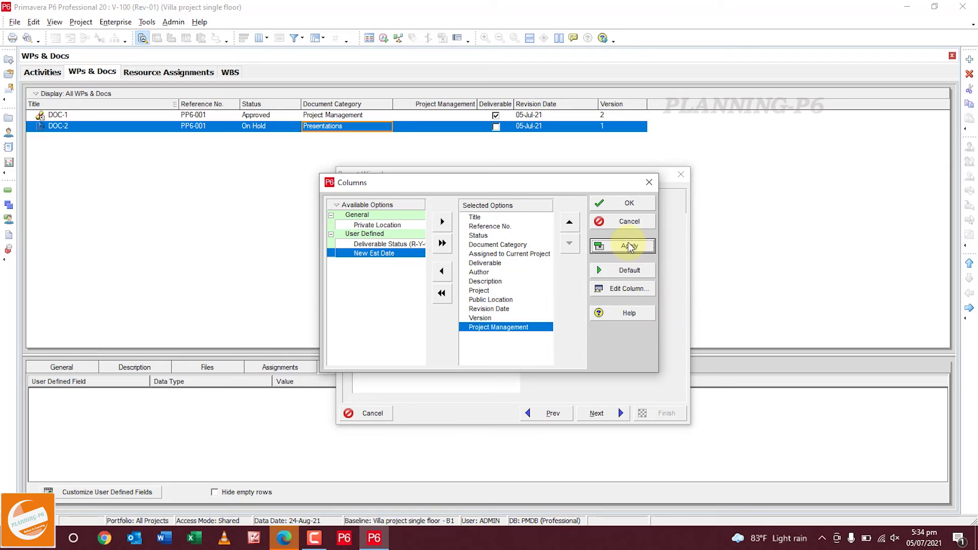
pyautogui.click(631, 203)
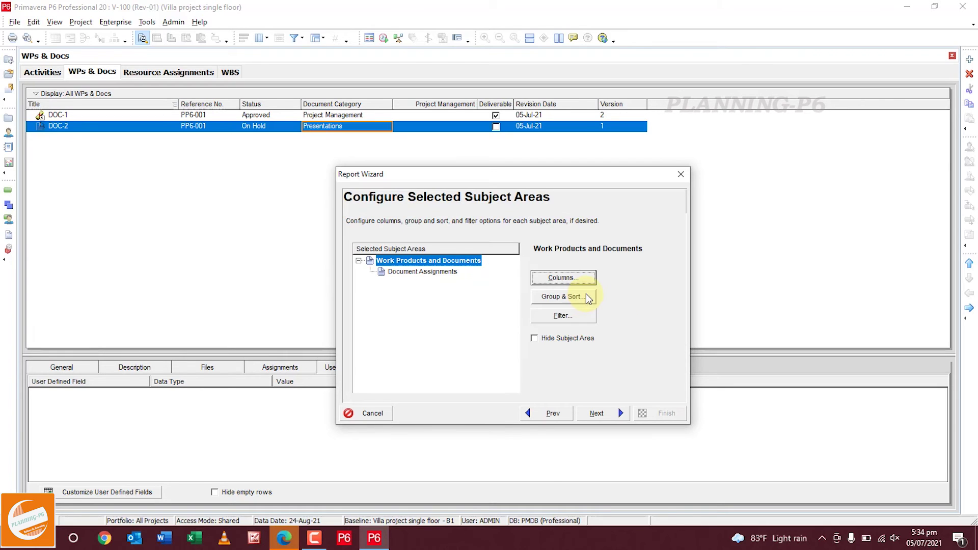
# Configure the report's grouping to show grand totals with totals placed at the top, and apply it.
pyautogui.click(559, 299)
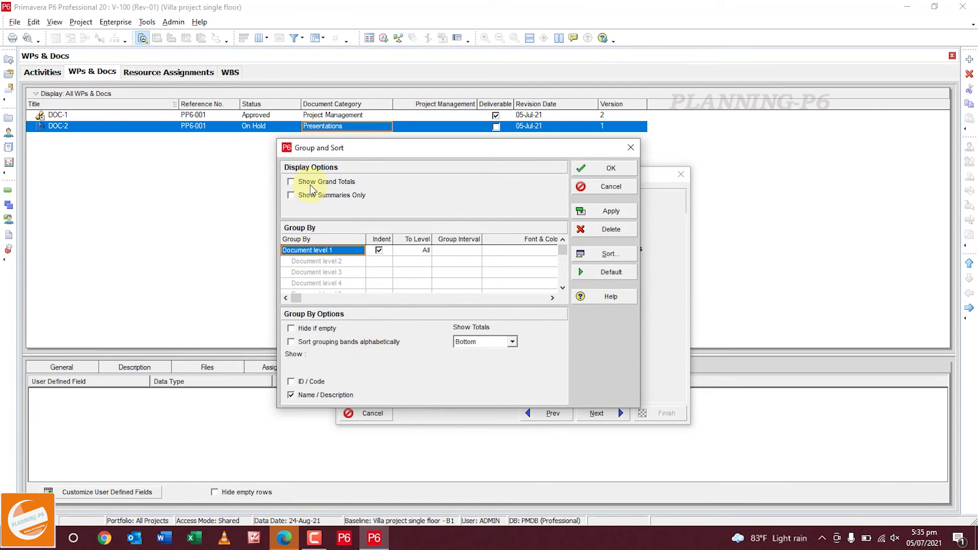
pyautogui.click(344, 185)
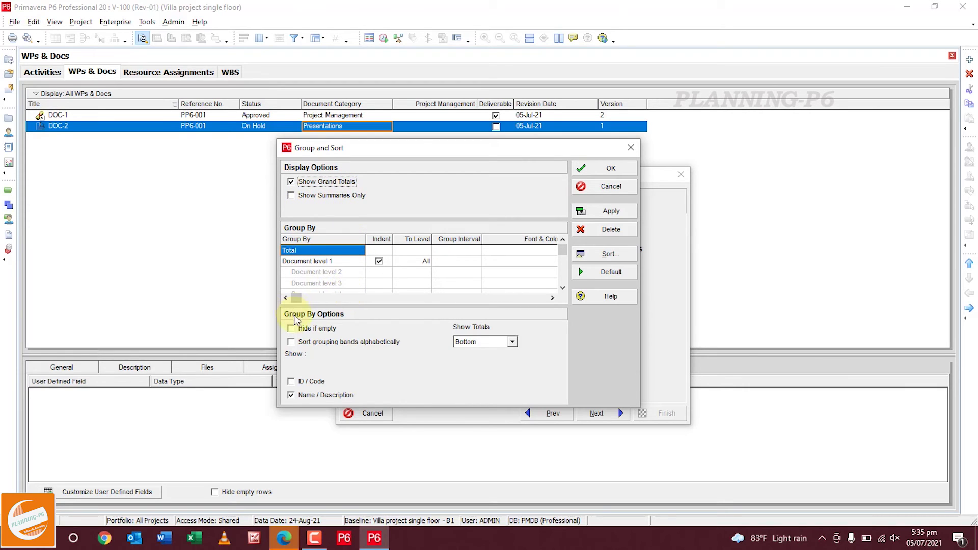
pyautogui.click(326, 332)
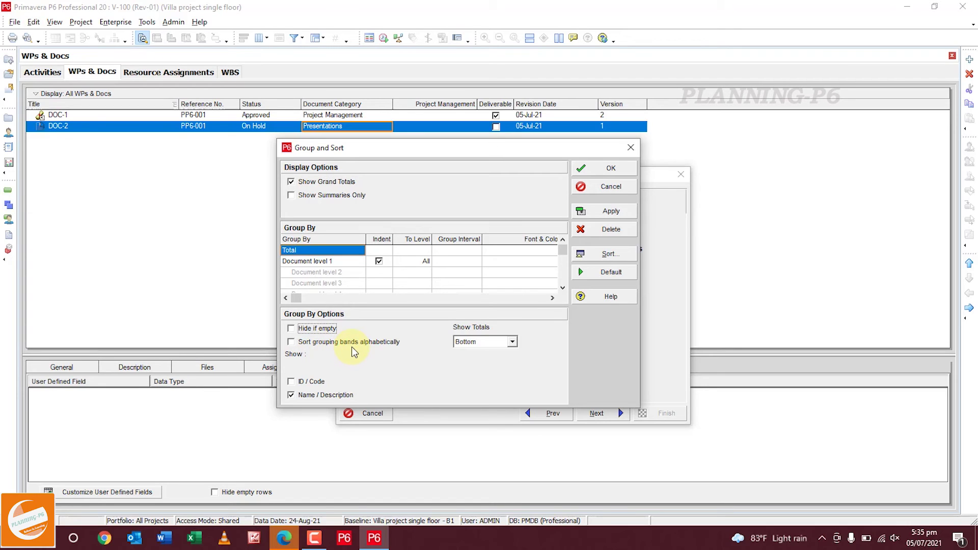
pyautogui.click(512, 342)
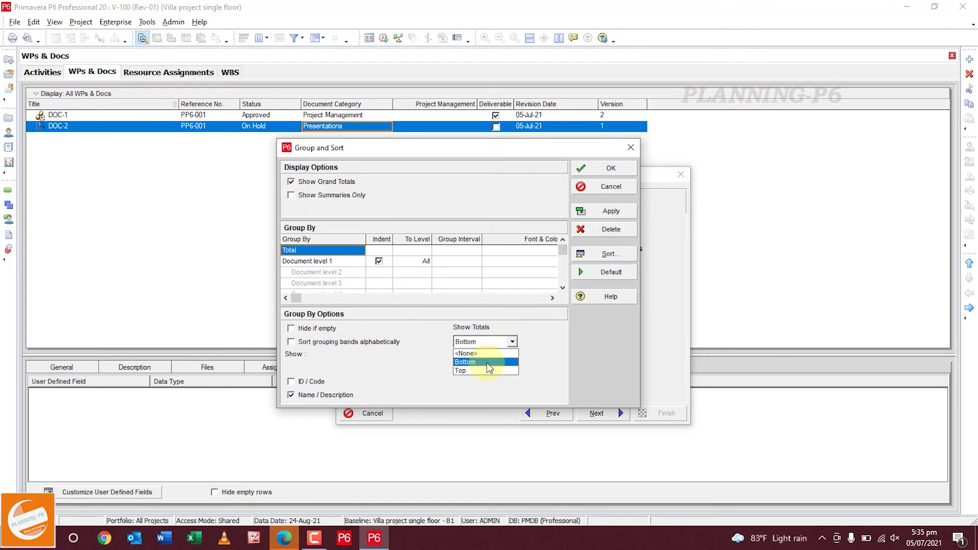
pyautogui.click(482, 359)
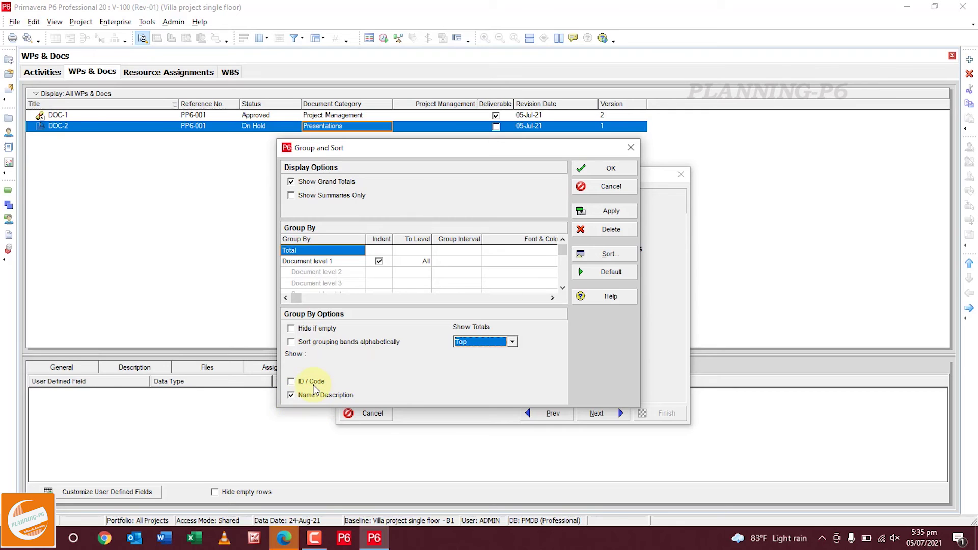
pyautogui.click(597, 215)
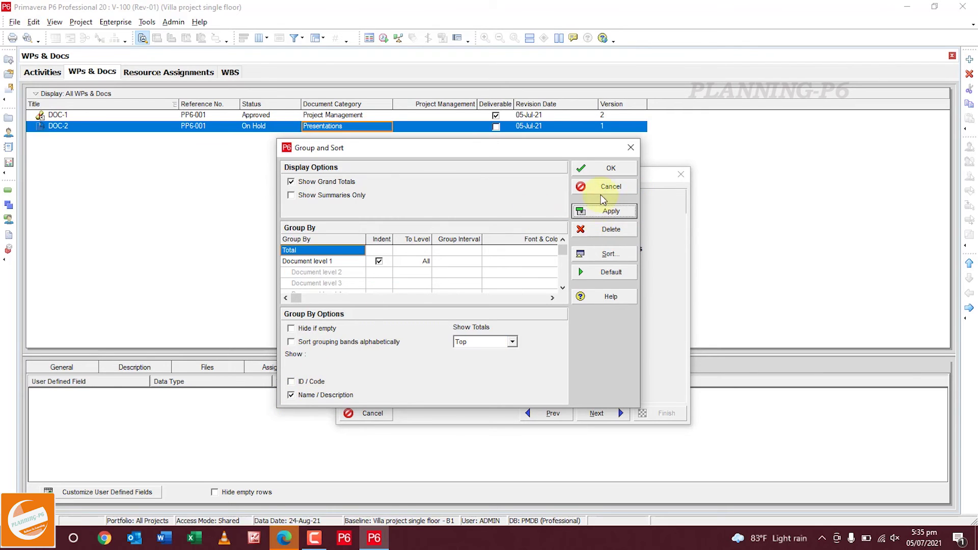
pyautogui.click(610, 170)
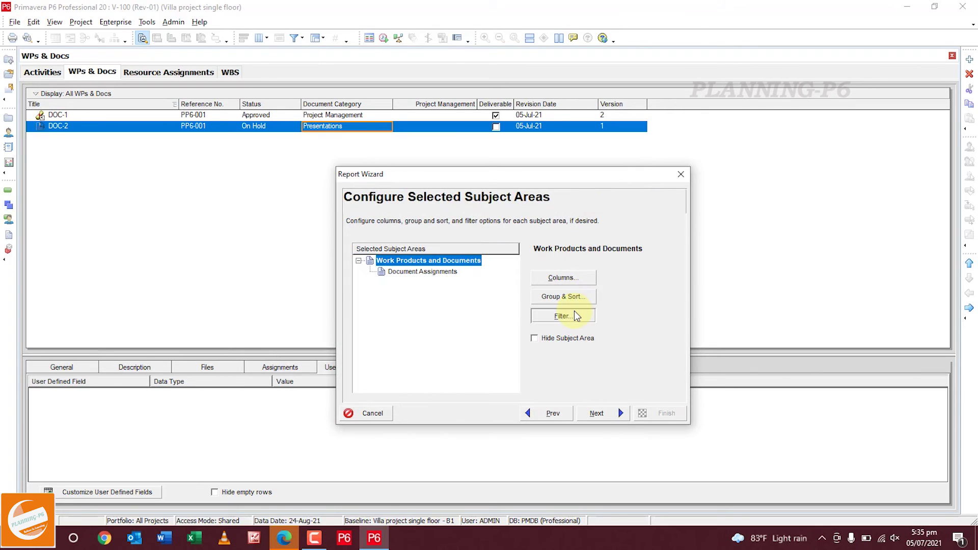
# Start a filter for the Work Products and Documents subject area with Document Category as its parameter.
pyautogui.click(573, 314)
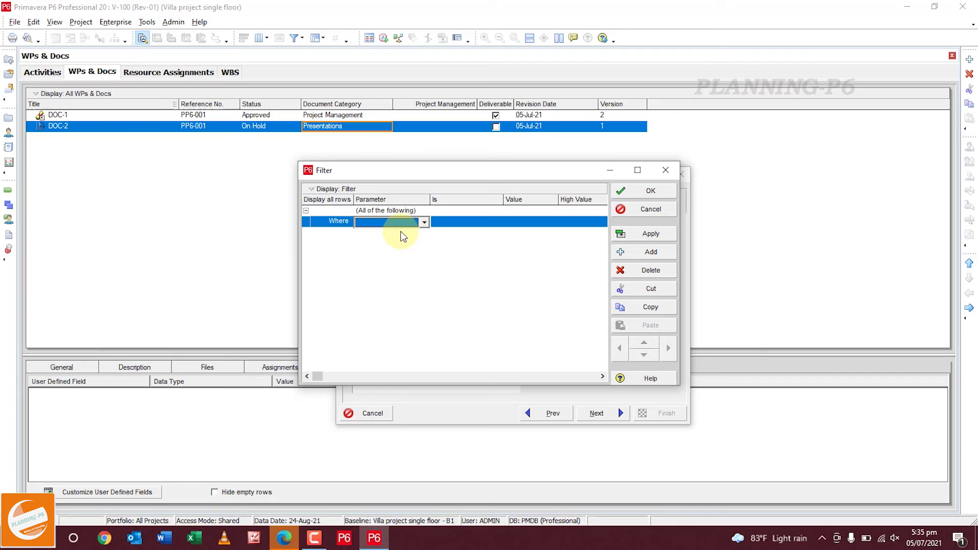
pyautogui.click(422, 223)
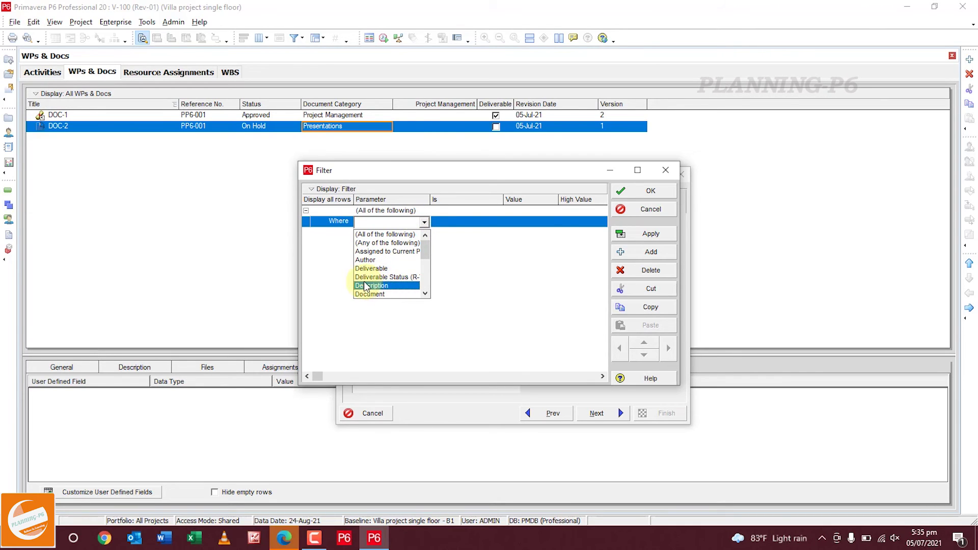
pyautogui.scroll(-2, 386, 280)
pyautogui.scroll(-2, 385, 279)
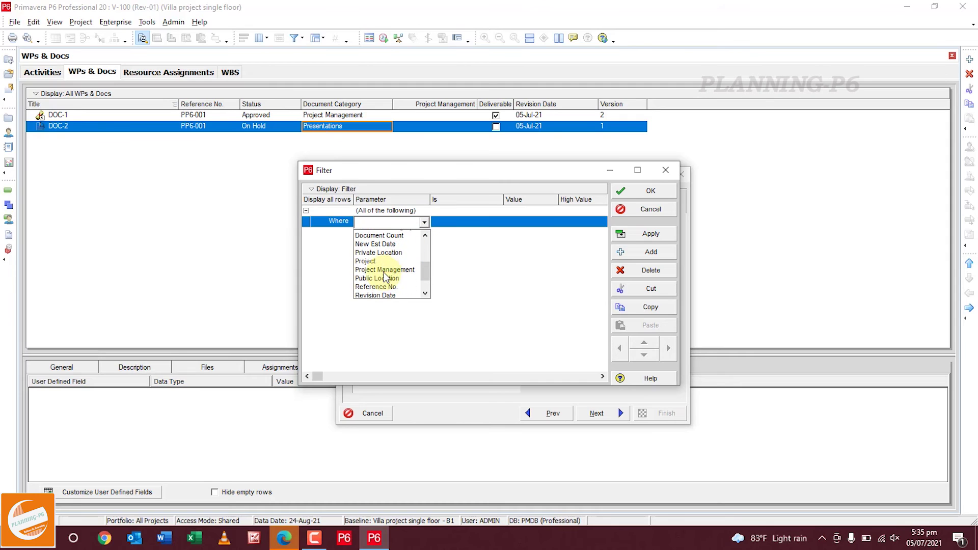
pyautogui.scroll(-1, 380, 280)
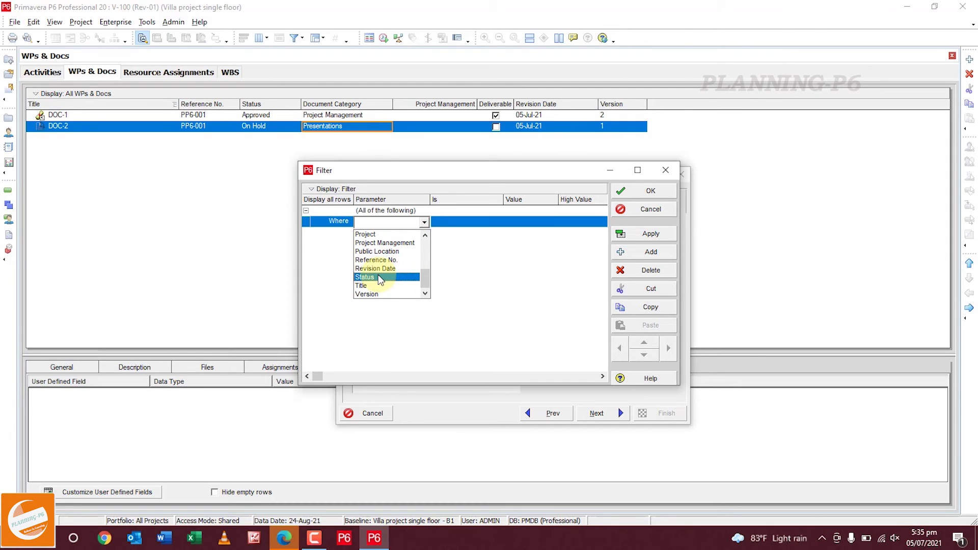
pyautogui.scroll(5, 377, 277)
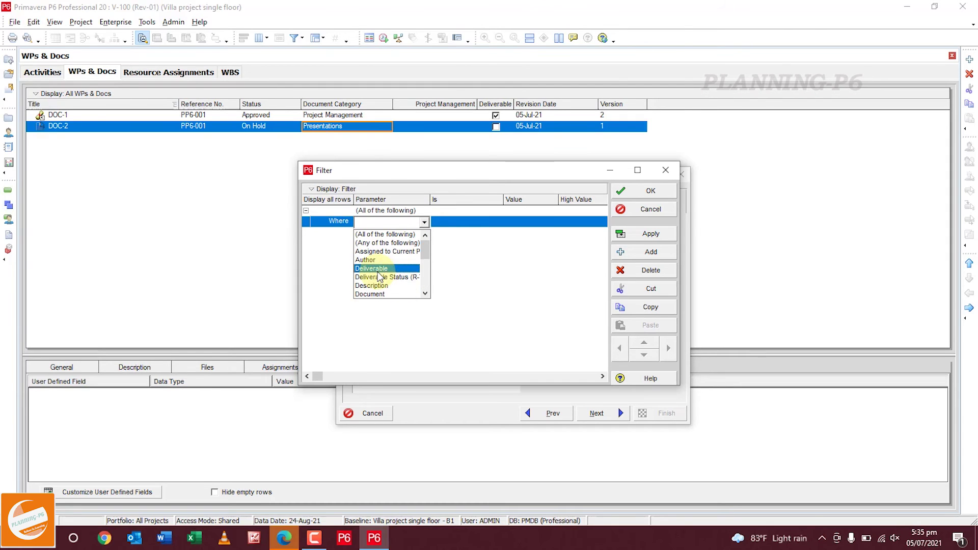
pyautogui.scroll(-2, 387, 278)
pyautogui.click(396, 261)
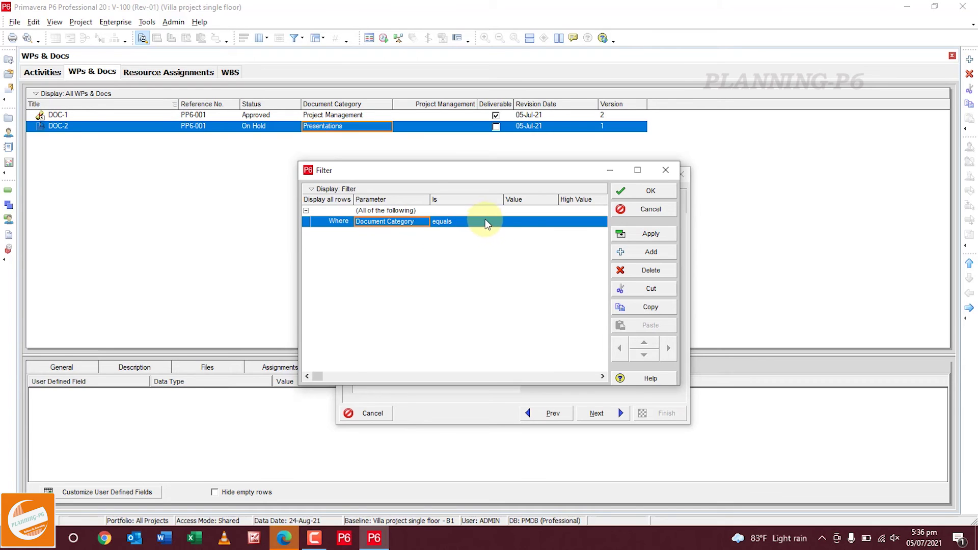
# Set the Document Category filter value to Presentations and accept the filter.
pyautogui.click(526, 226)
pyautogui.click(524, 228)
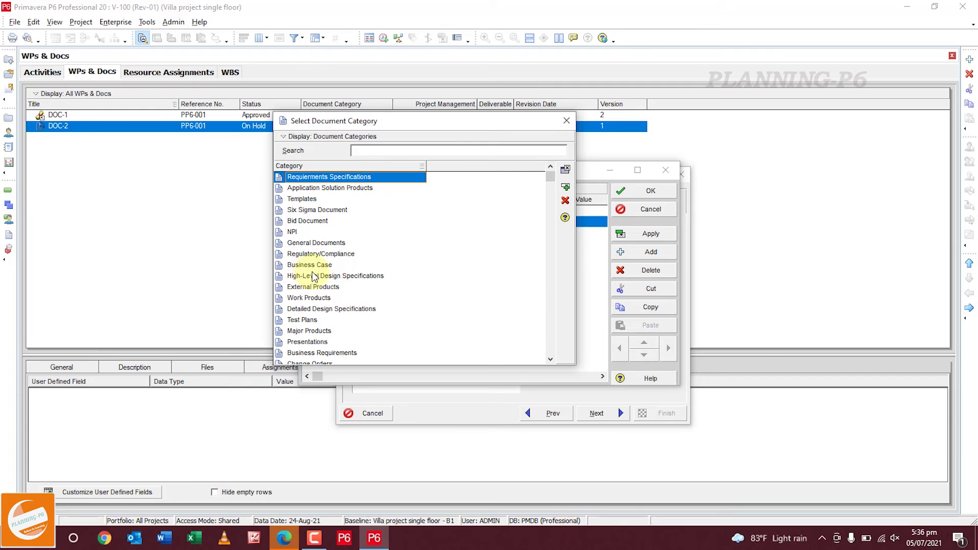
pyautogui.click(306, 319)
pyautogui.scroll(-1, 315, 311)
pyautogui.click(312, 309)
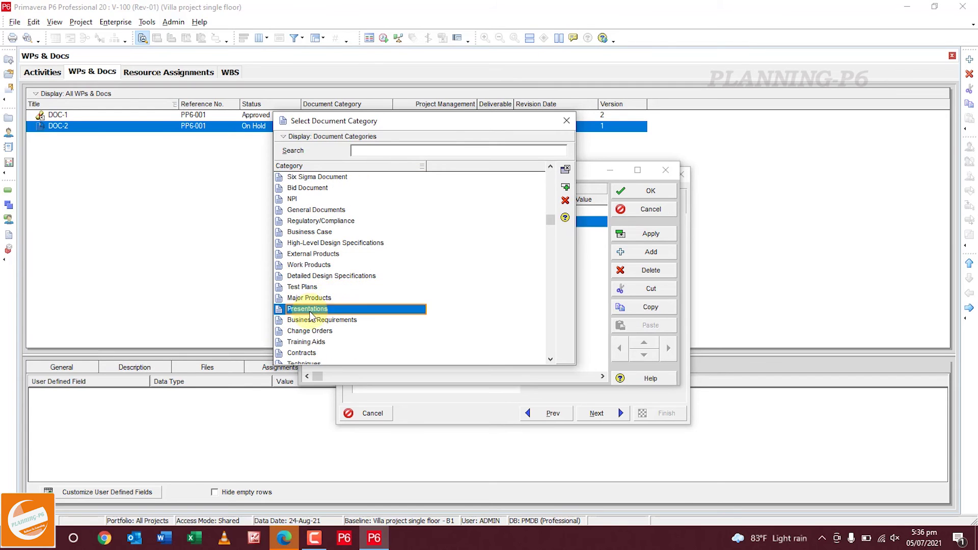
pyautogui.click(565, 187)
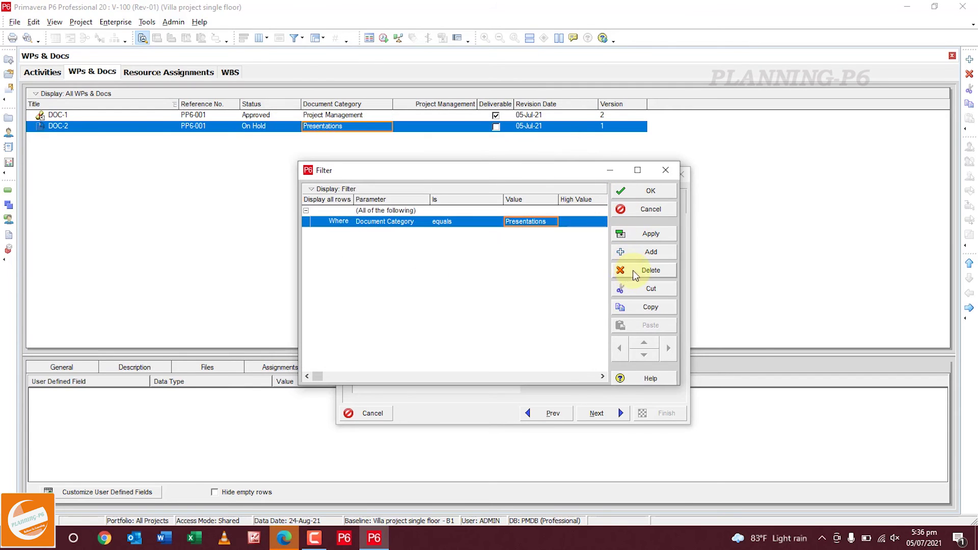
pyautogui.click(650, 193)
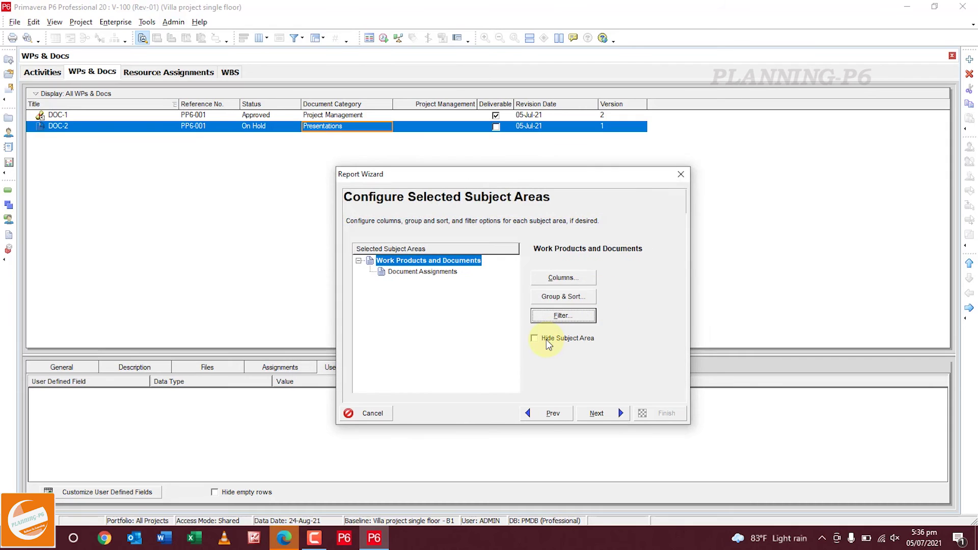
# Recheck the report filter, then generate the report with the title Work Products and Documents.
pyautogui.click(561, 315)
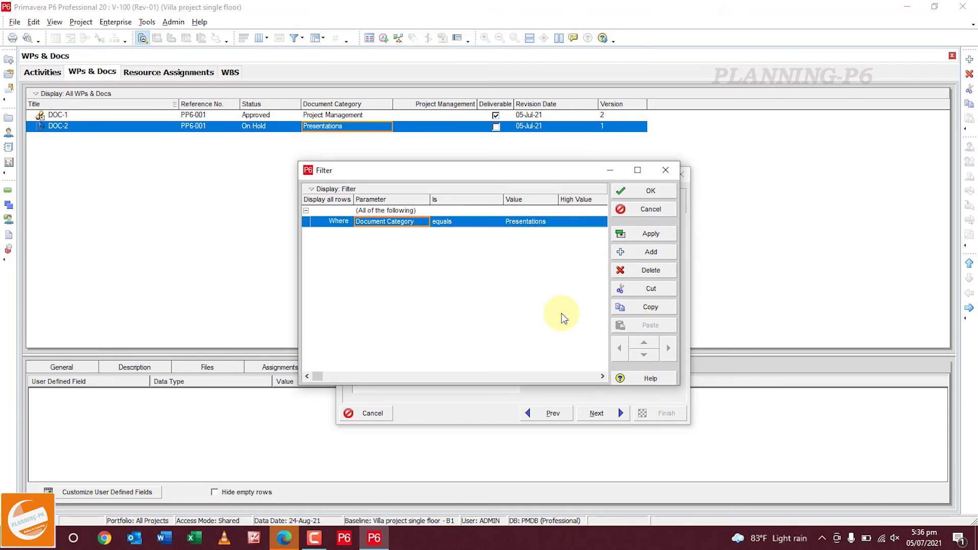
pyautogui.press('Return')
pyautogui.click(604, 414)
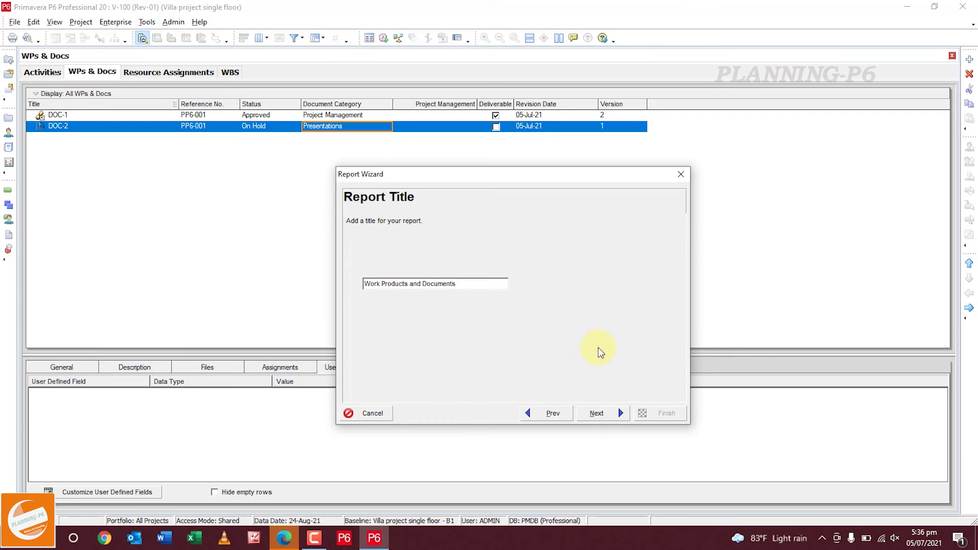
pyautogui.click(598, 416)
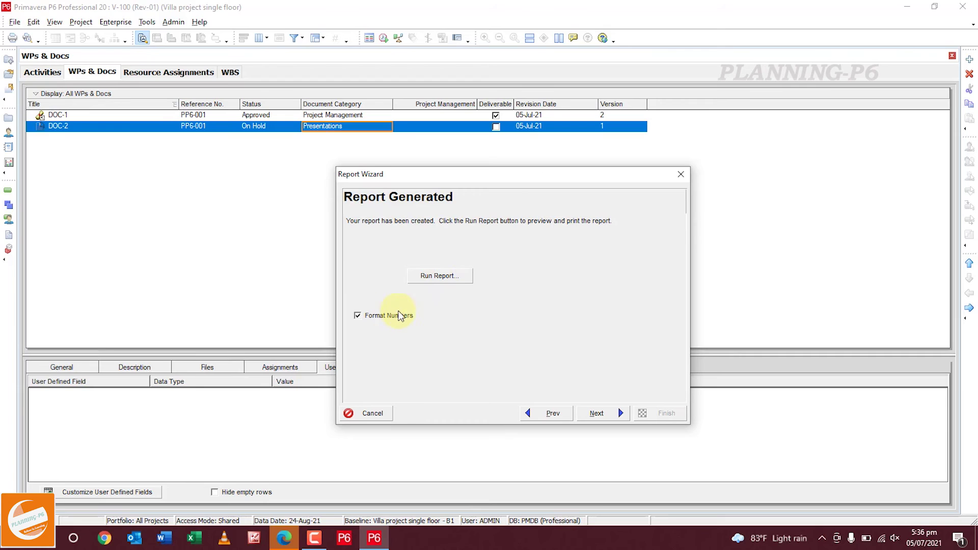
# Run the report to a delimited text file named Work Products and Documents, saved on the Desktop.
pyautogui.click(457, 275)
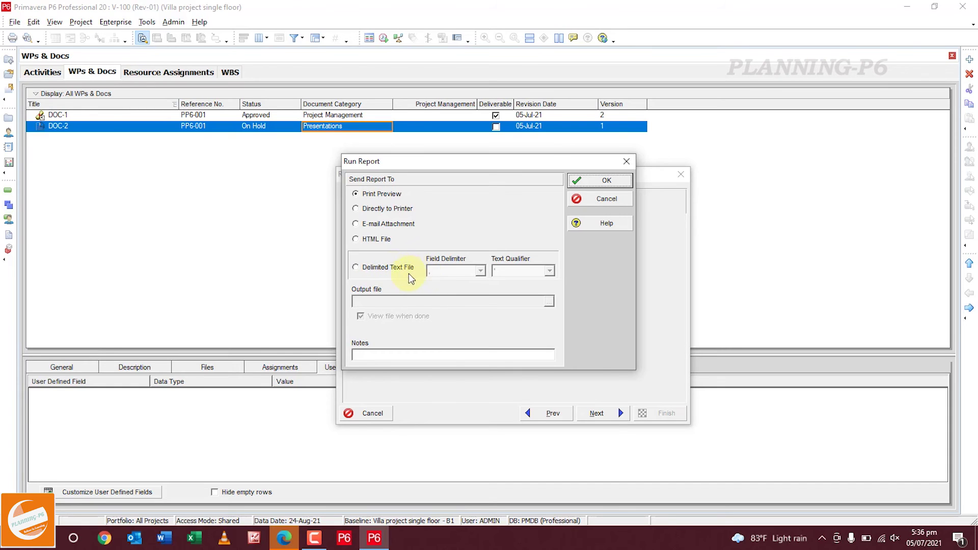
pyautogui.click(389, 268)
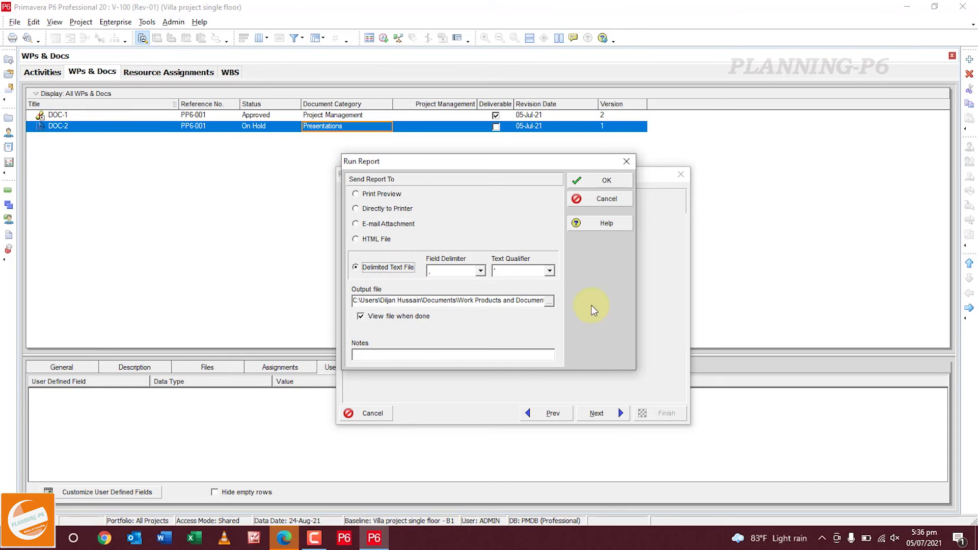
pyautogui.click(549, 301)
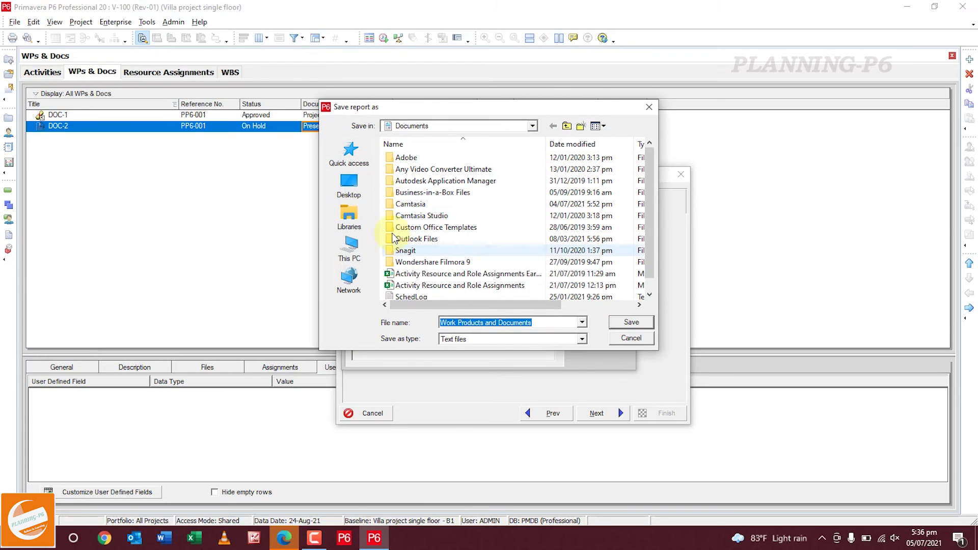
pyautogui.click(352, 188)
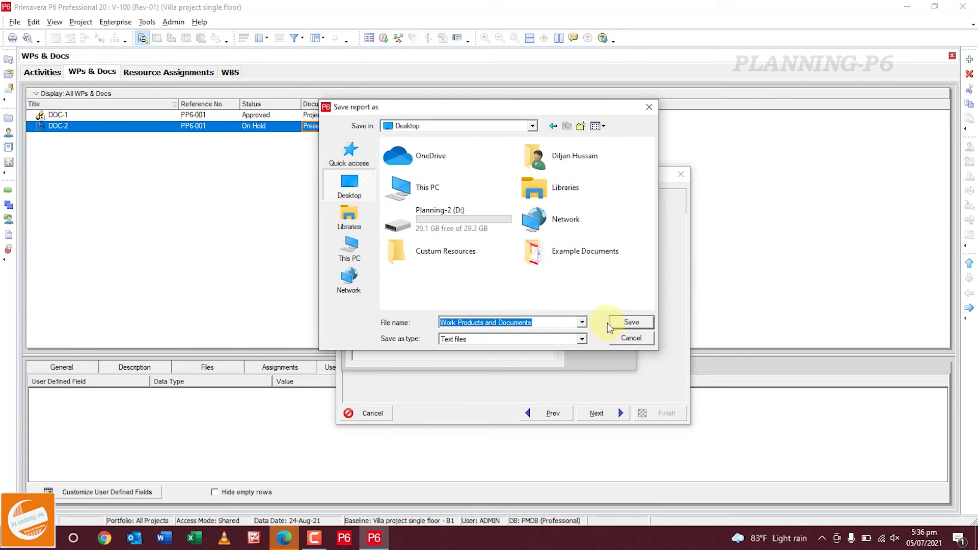
pyautogui.click(631, 323)
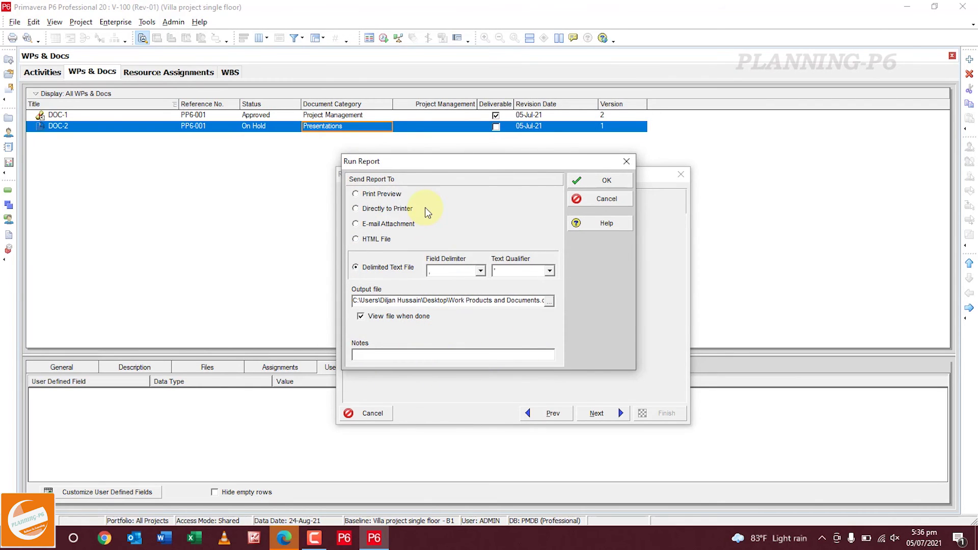
pyautogui.click(590, 181)
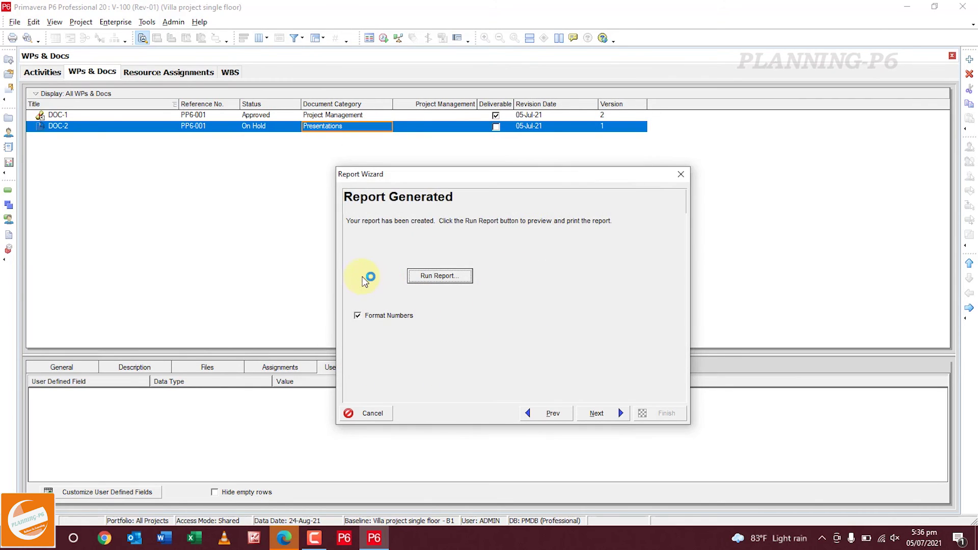
# Save the Work Products and Documents report for reuse and finish the report wizard.
pyautogui.click(434, 276)
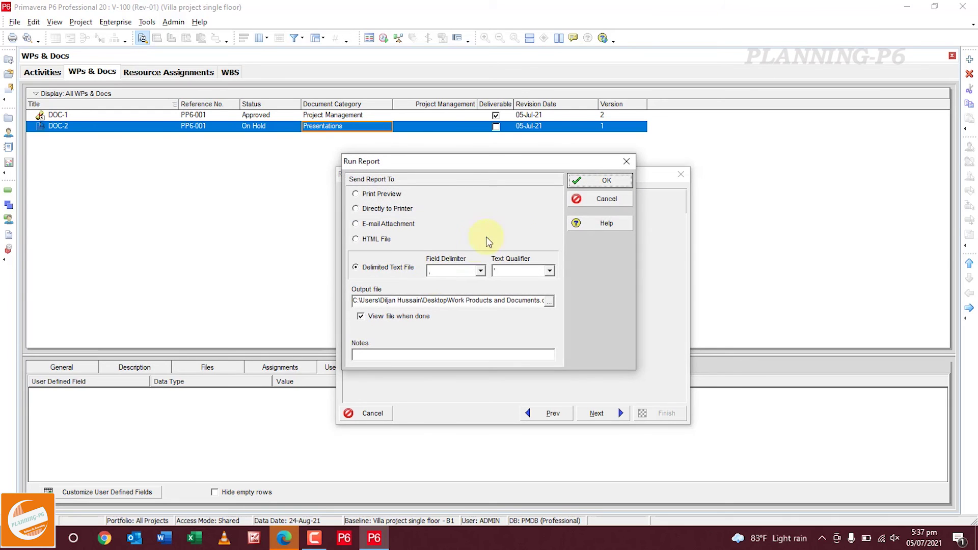
pyautogui.click(626, 162)
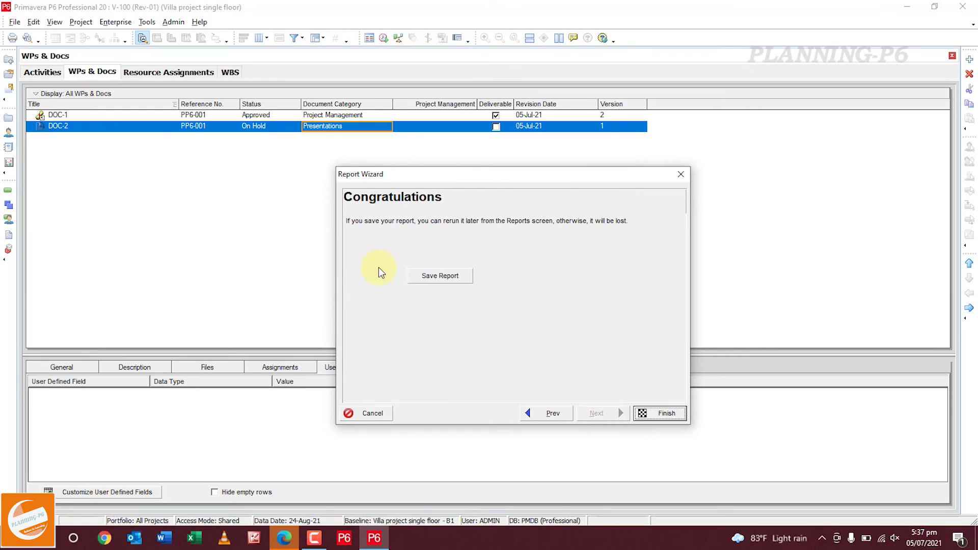
pyautogui.click(435, 279)
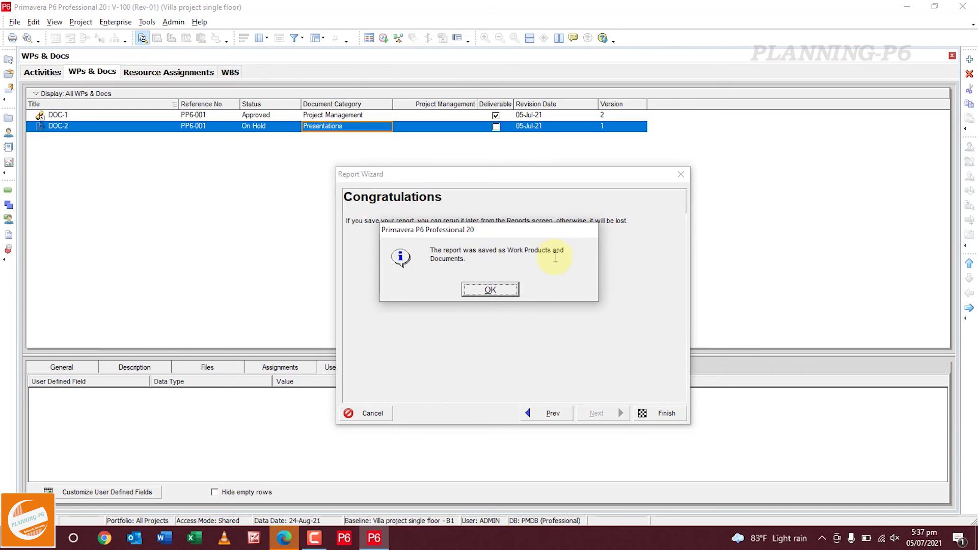
pyautogui.click(491, 289)
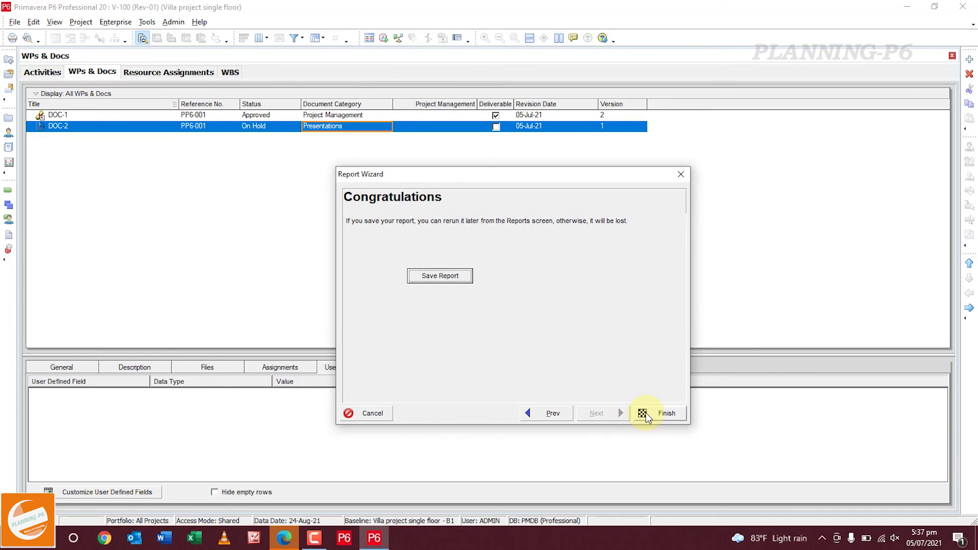
pyautogui.click(640, 413)
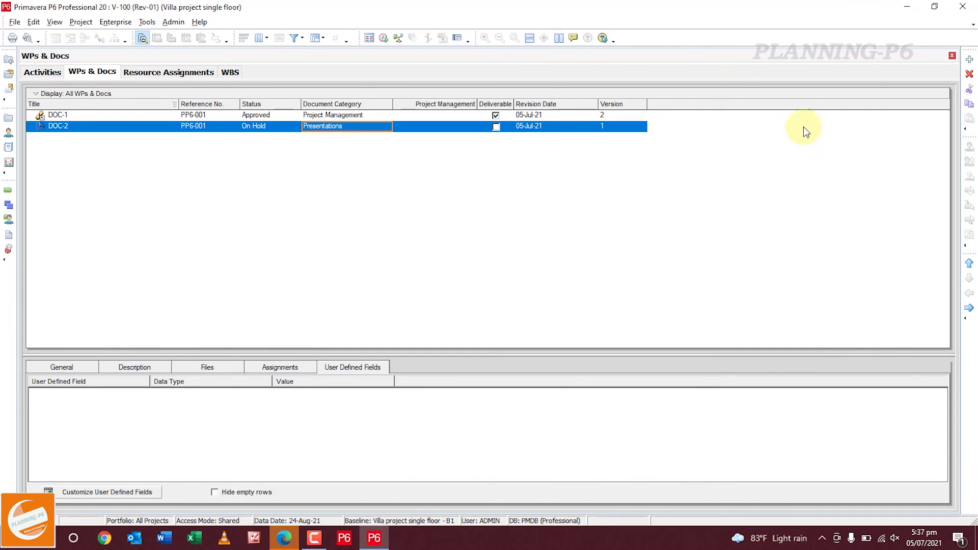
# Minimize the open windows and open the exported Work Products and Documents file from the Desktop in Excel.
pyautogui.click(907, 6)
pyautogui.click(684, 16)
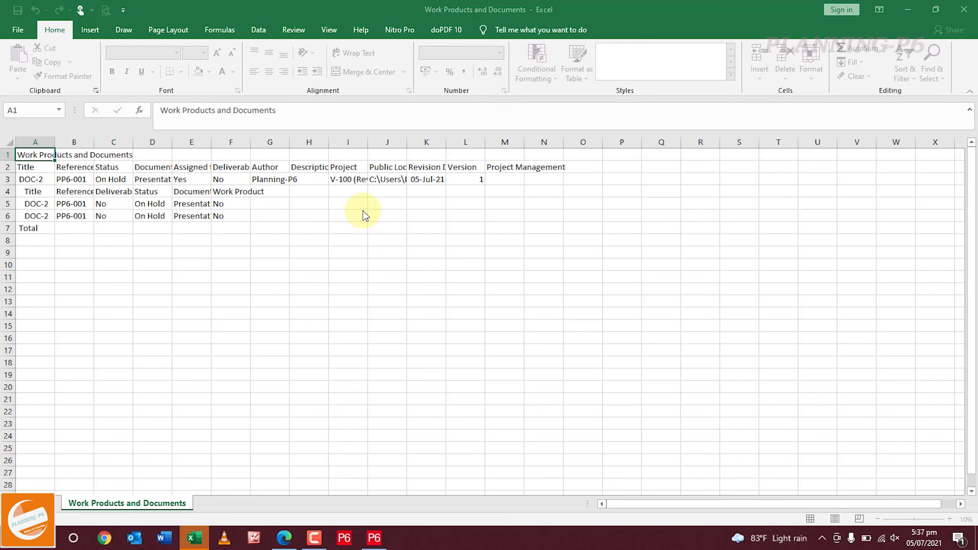
pyautogui.click(54, 160)
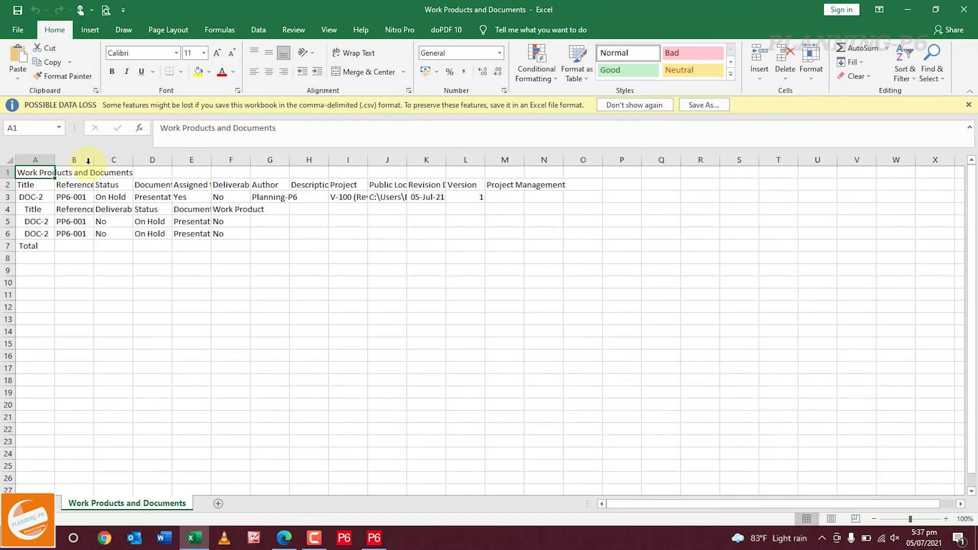
# Fit the widths of columns A to J in the exported report to their contents.
pyautogui.click(36, 160)
pyautogui.doubleClick(55, 160)
pyautogui.doubleClick(177, 160)
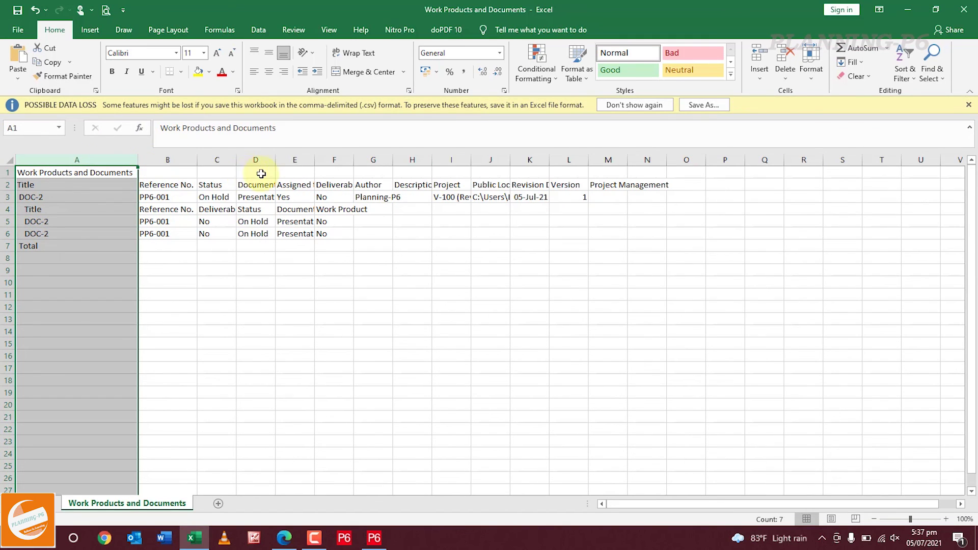
pyautogui.doubleClick(236, 160)
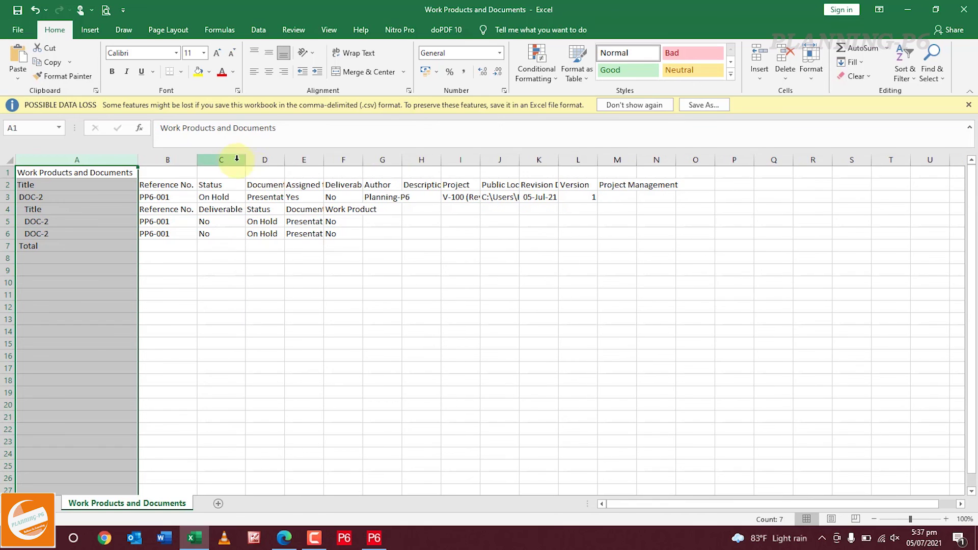
pyautogui.doubleClick(285, 160)
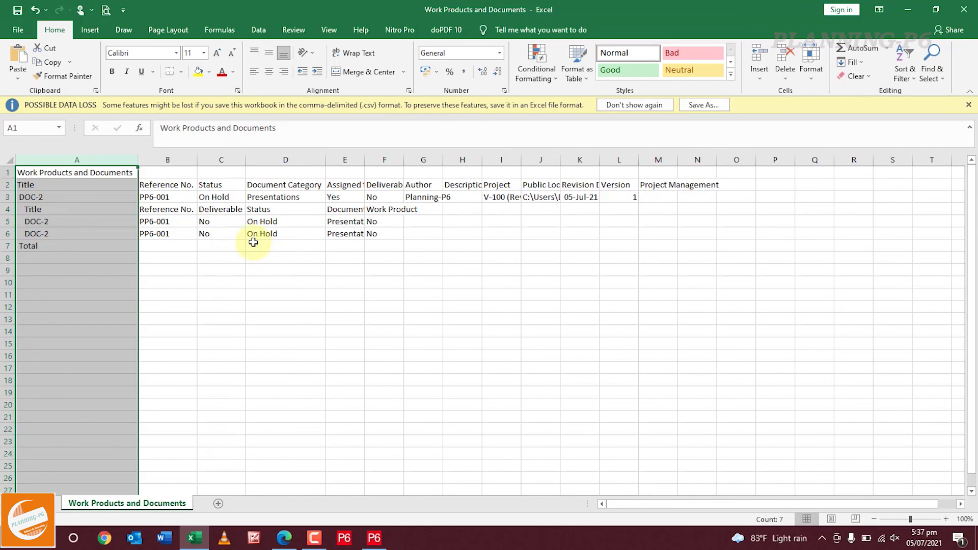
pyautogui.doubleClick(365, 160)
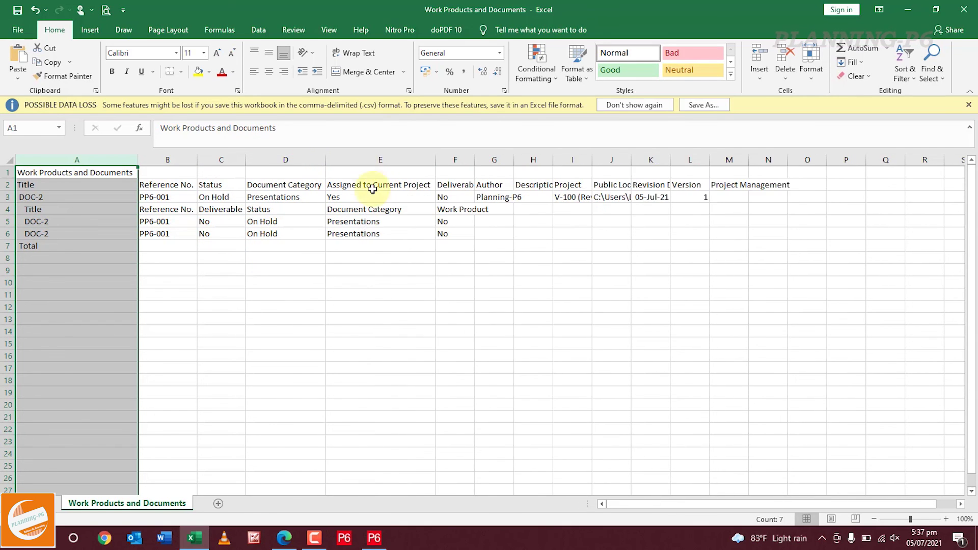
pyautogui.doubleClick(474, 160)
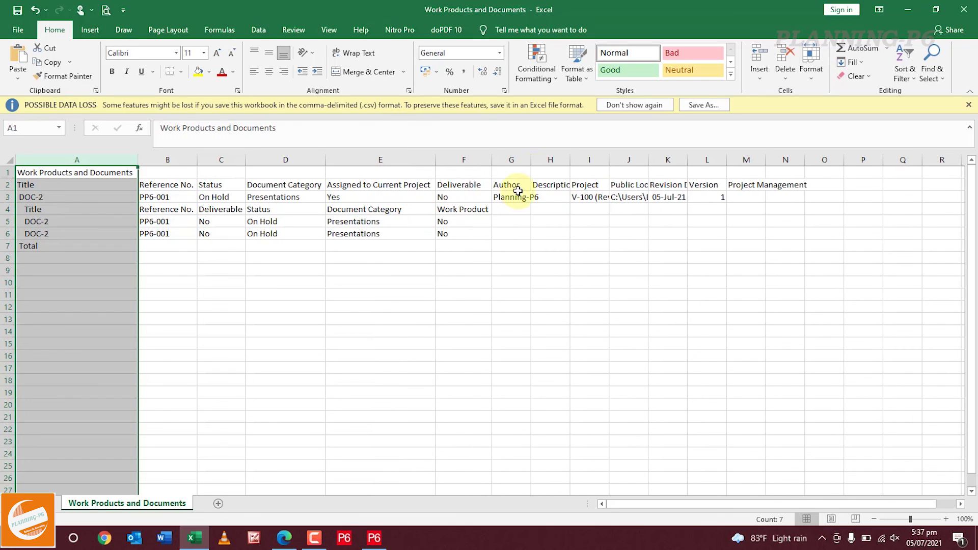
pyautogui.doubleClick(531, 160)
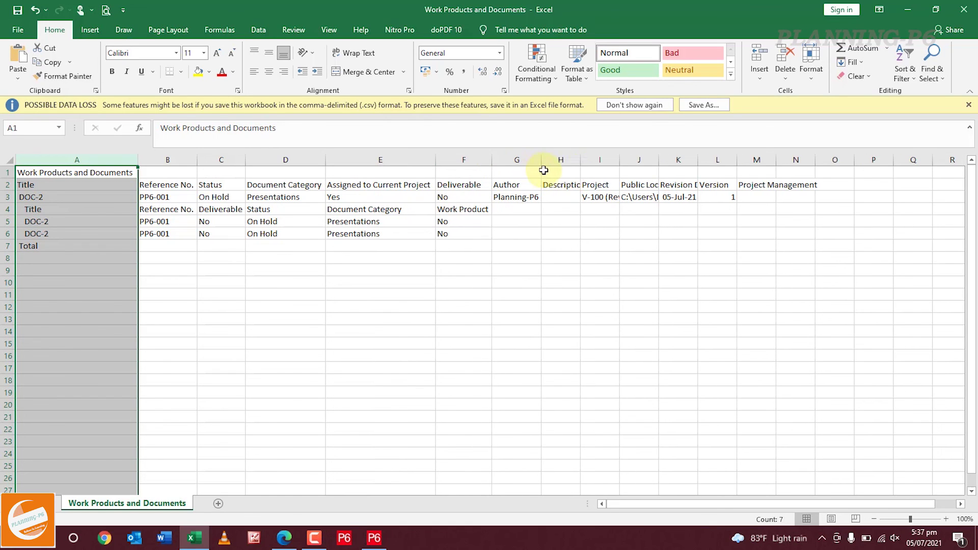
pyautogui.doubleClick(576, 160)
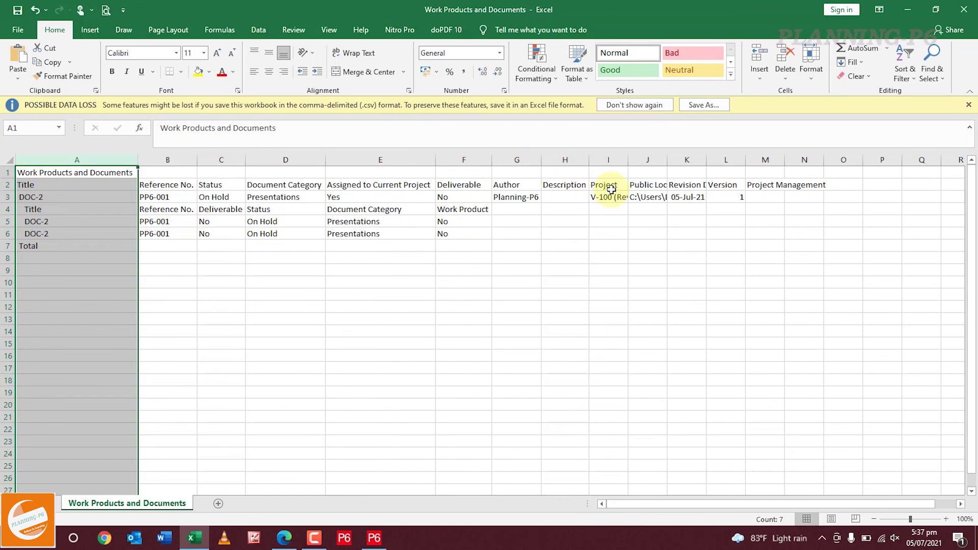
pyautogui.doubleClick(627, 160)
pyautogui.doubleClick(688, 160)
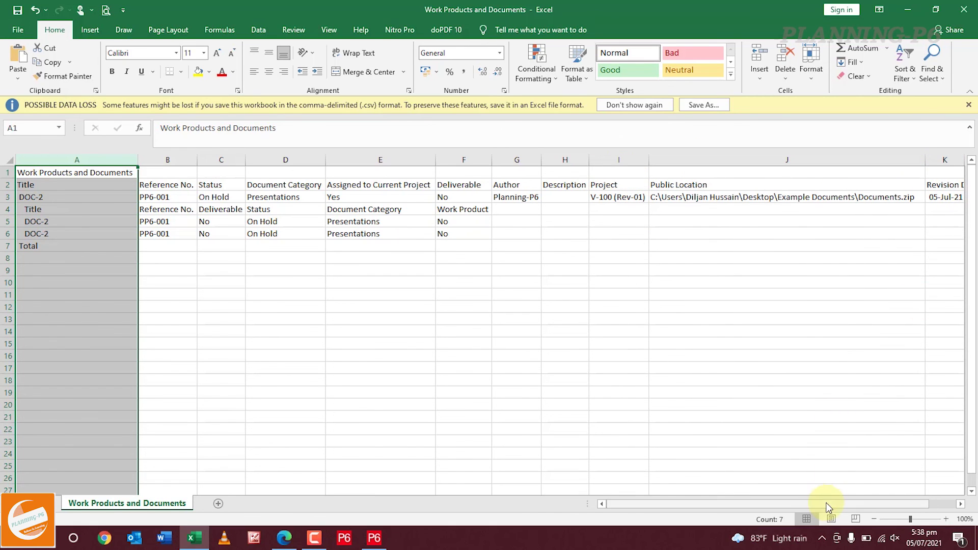
# Review the remaining columns of the exported report, then minimize it and switch back to Primavera P6.
pyautogui.moveTo(827, 507); pyautogui.dragTo(894, 479)
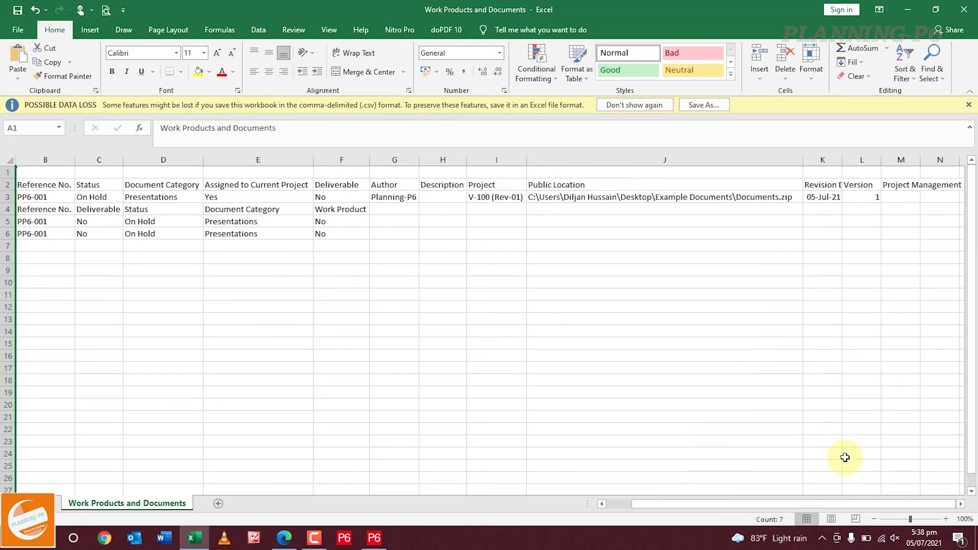
pyautogui.moveTo(818, 506); pyautogui.dragTo(742, 504)
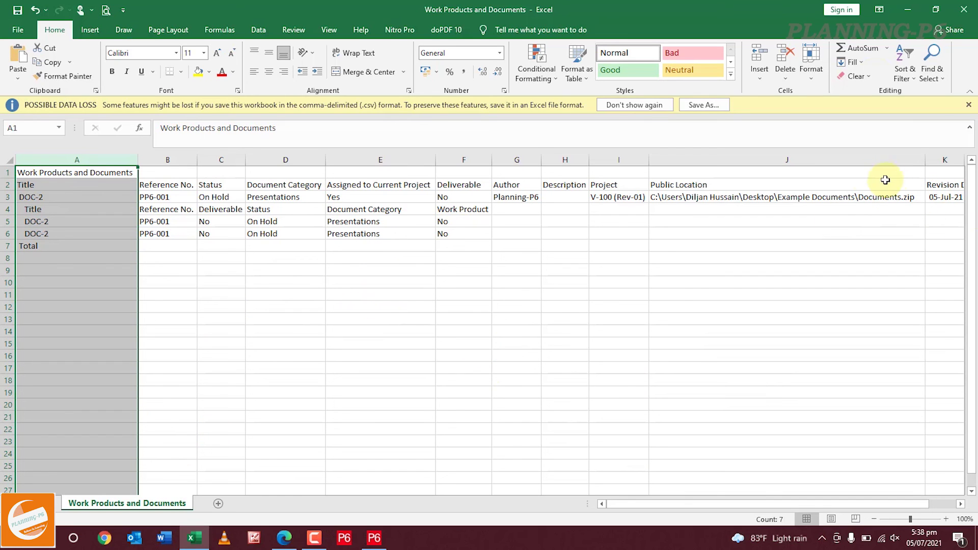
pyautogui.click(909, 9)
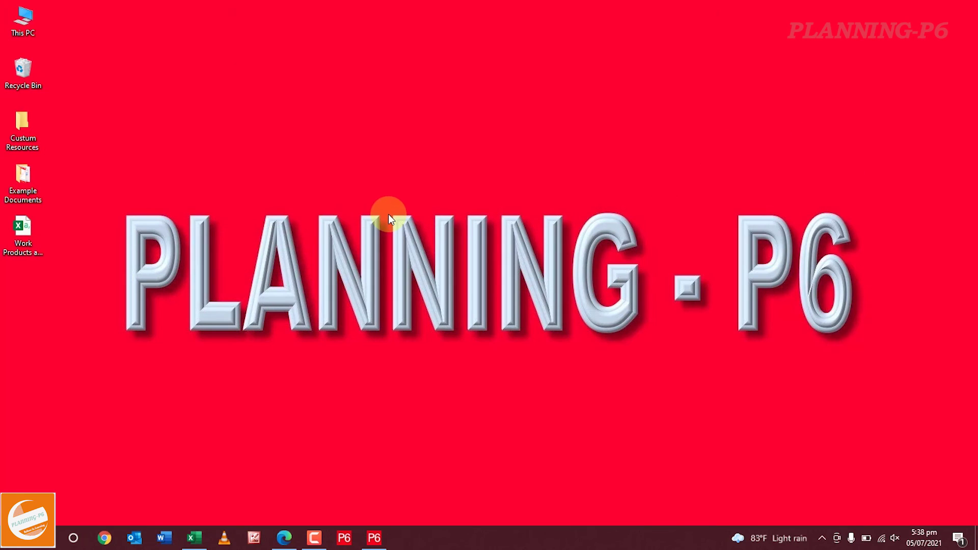
pyautogui.click(374, 537)
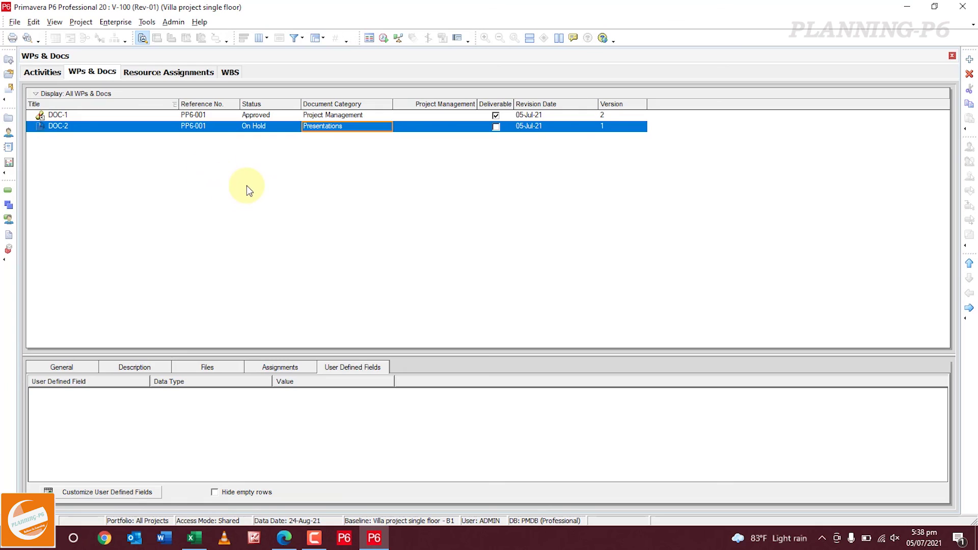